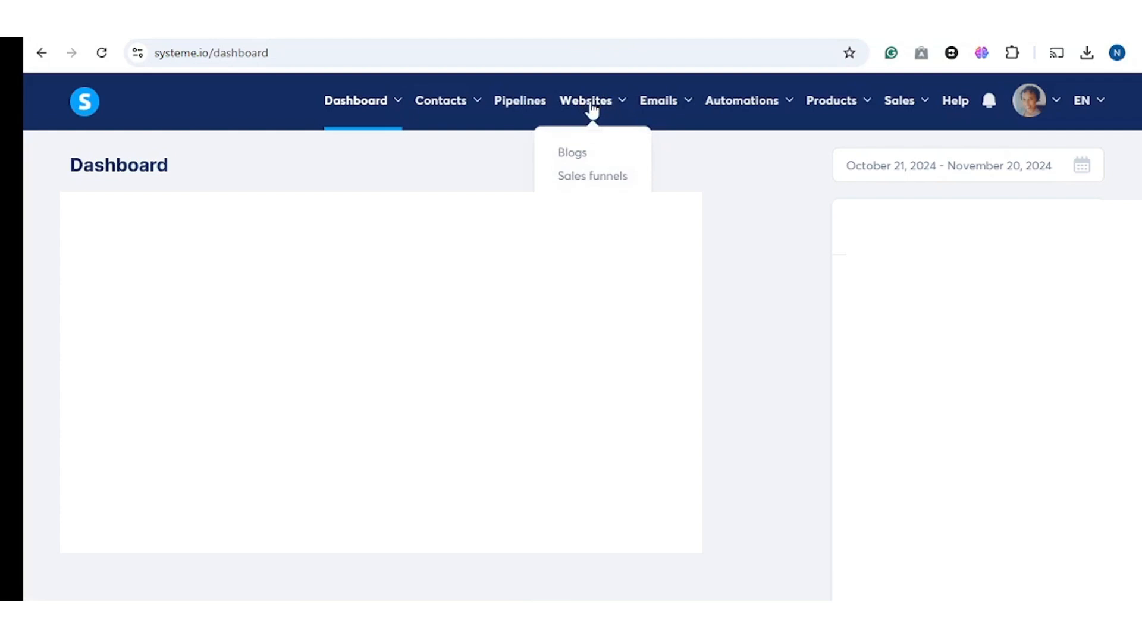
# Start a new funnel named "Sales funnel" and assign it the domain with the owner's name ending in .com
pyautogui.click(583, 178)
pyautogui.click(1065, 177)
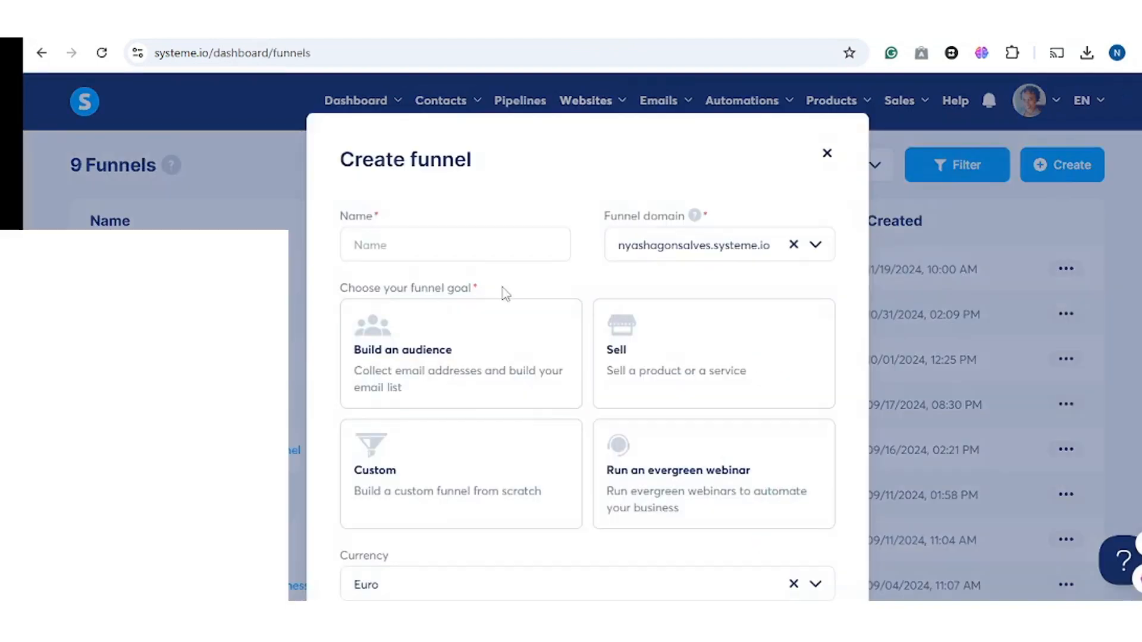
pyautogui.click(467, 244)
pyautogui.write('Sales funnel')
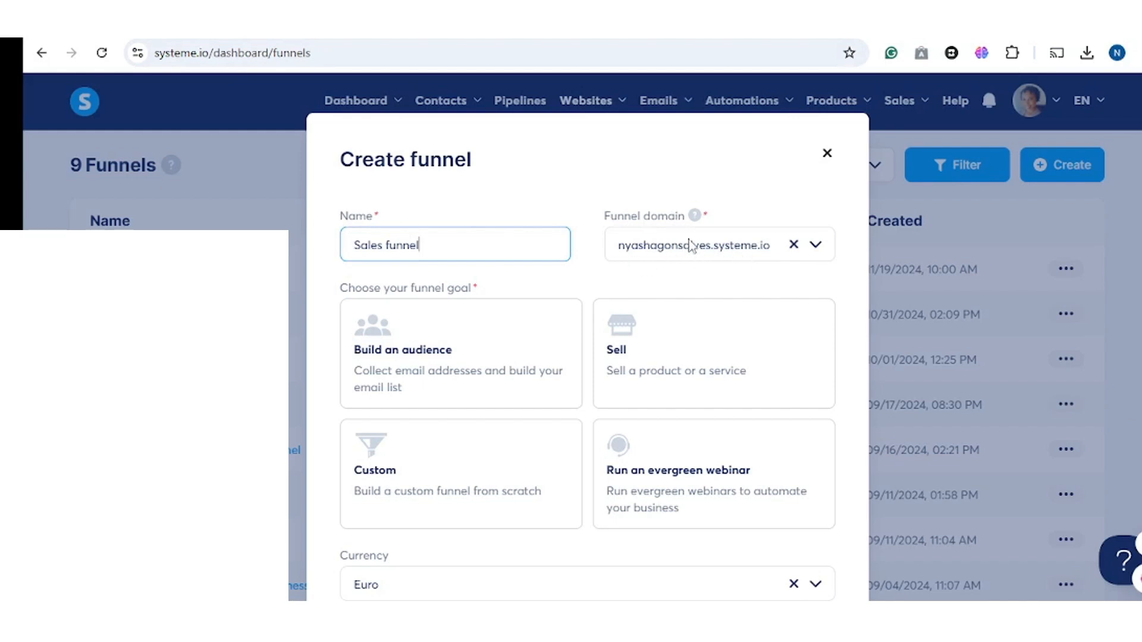
pyautogui.click(815, 249)
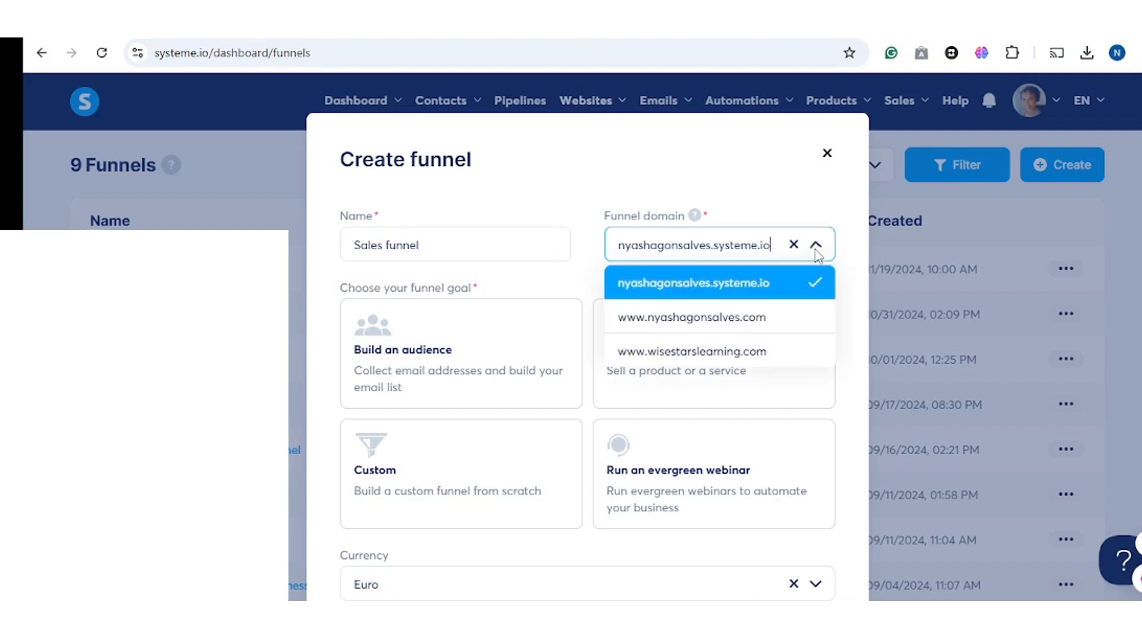
pyautogui.click(721, 318)
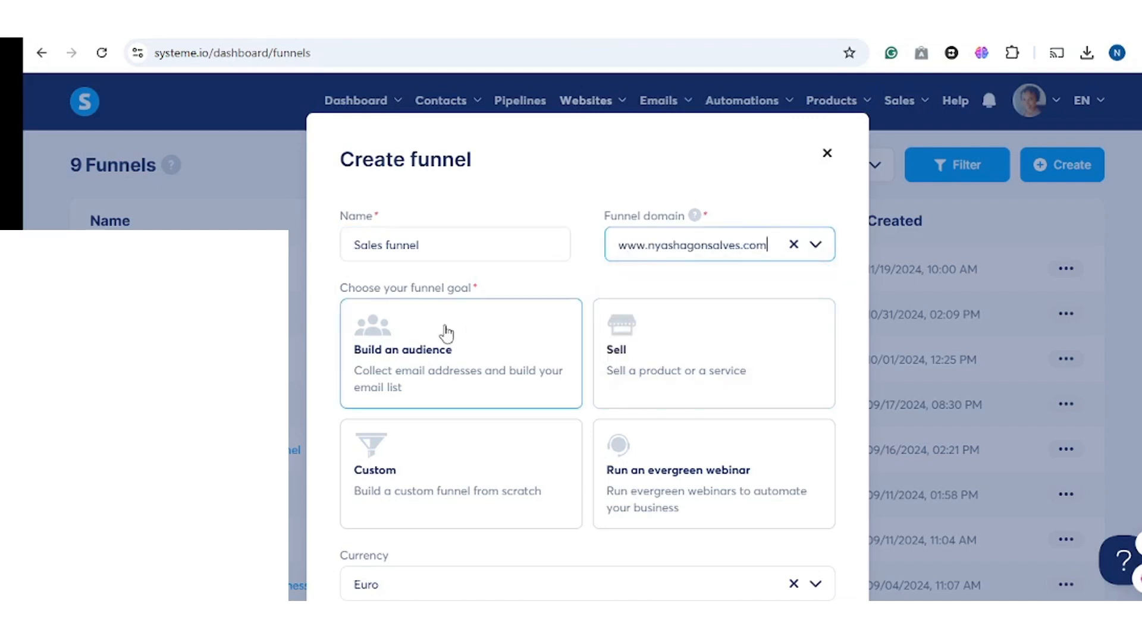
# Set the new funnel's goal to Sell, keep Euro as the currency, and save the funnel
pyautogui.scroll(-2, 667, 269)
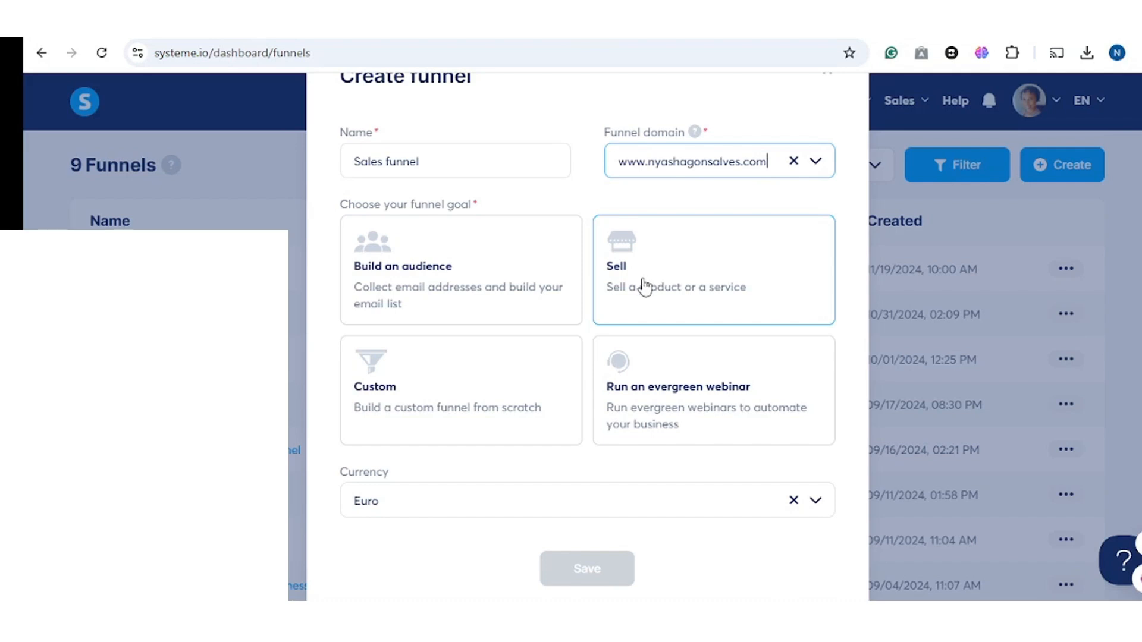
pyautogui.click(622, 277)
pyautogui.click(543, 581)
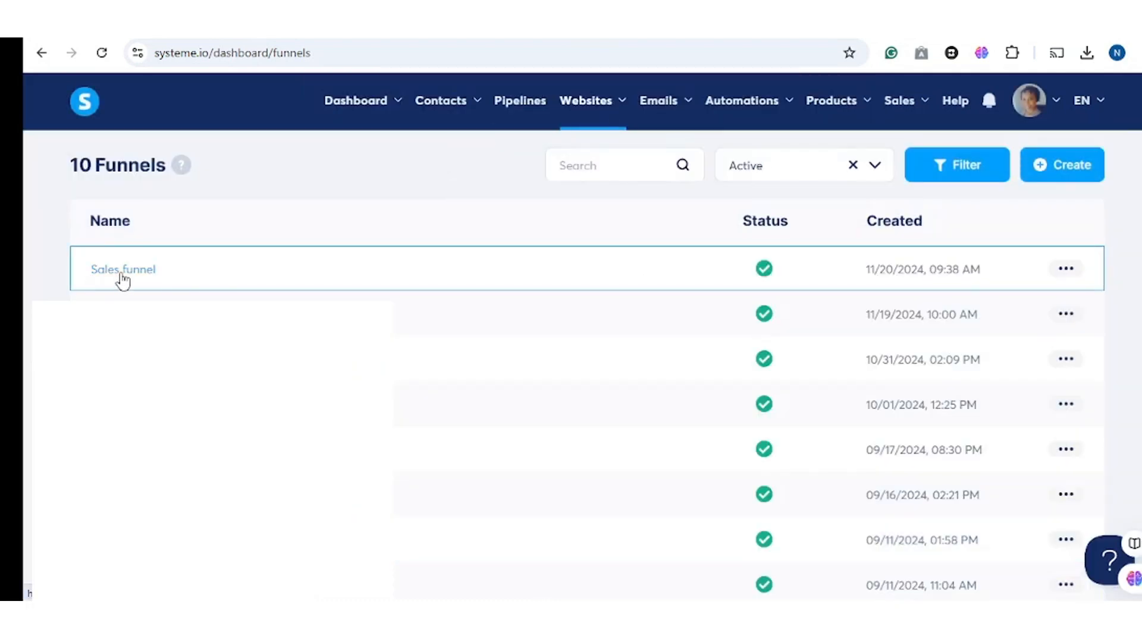
# Add a Sales page step named "sales funnel" to the Sales funnel and place it above the Order Form step
pyautogui.click(155, 275)
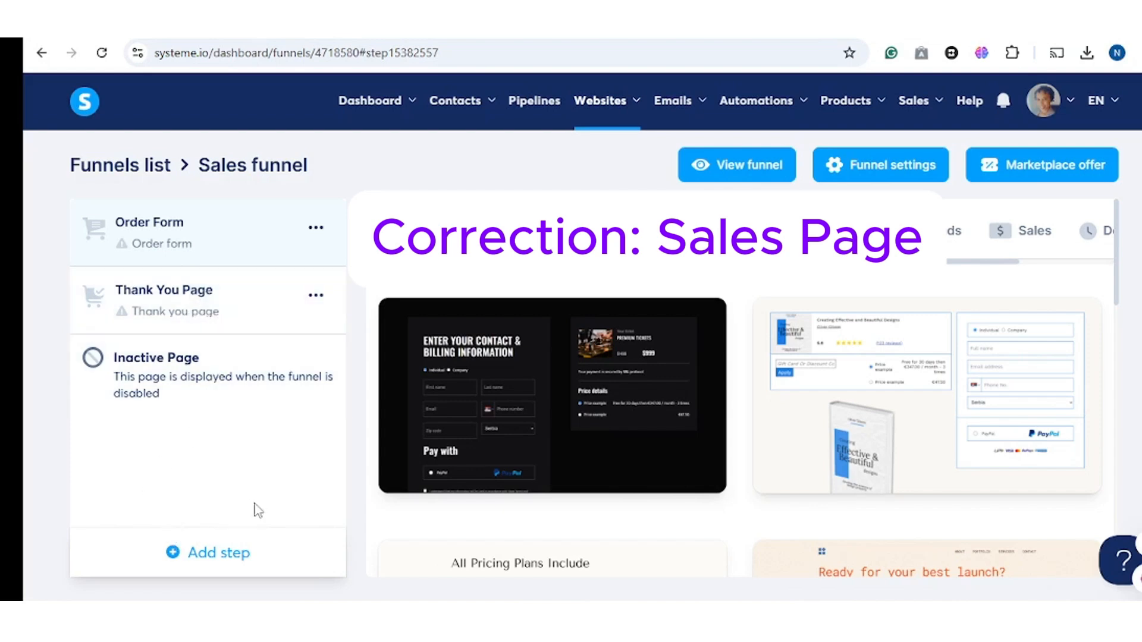
pyautogui.click(215, 554)
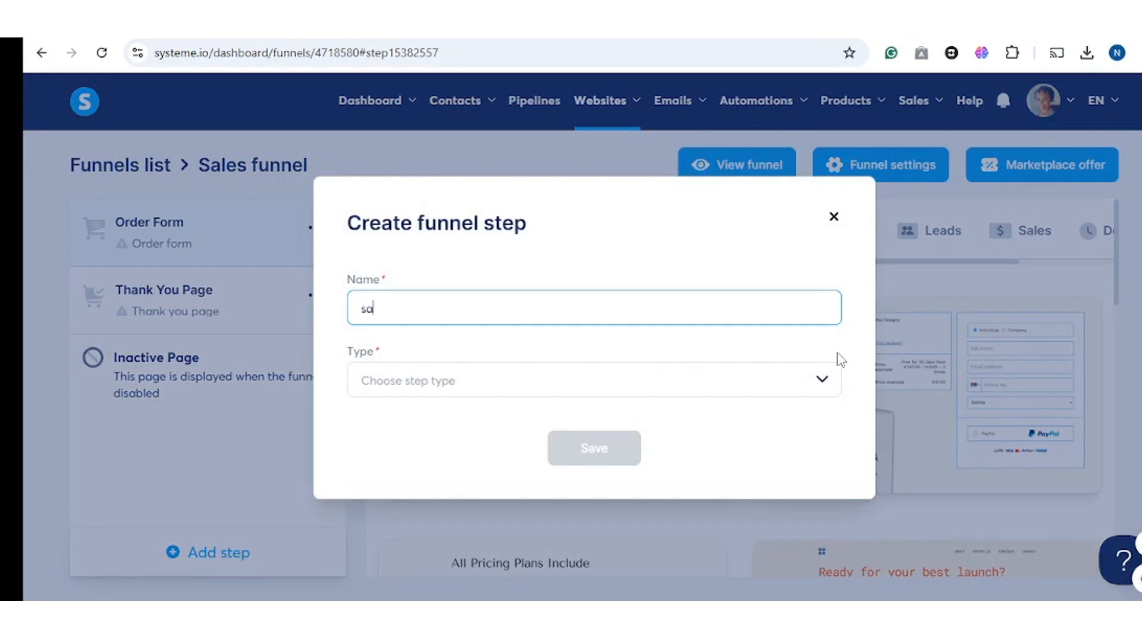
pyautogui.write('sales funnel')
pyautogui.click(830, 379)
pyautogui.scroll(-4, 491, 489)
pyautogui.scroll(2, 429, 500)
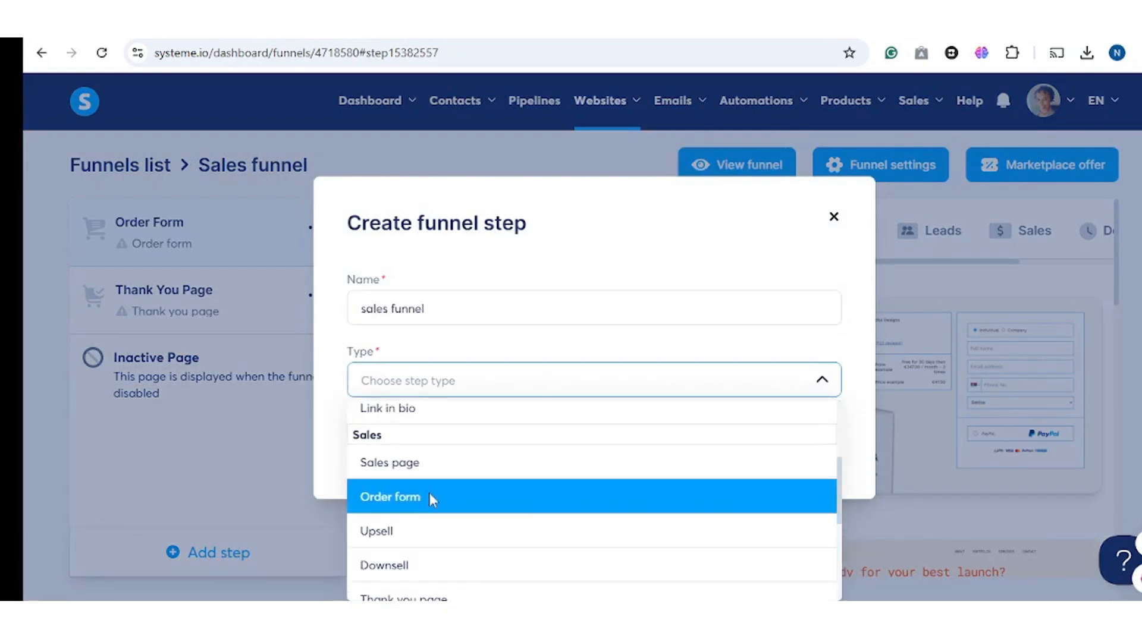
pyautogui.click(400, 476)
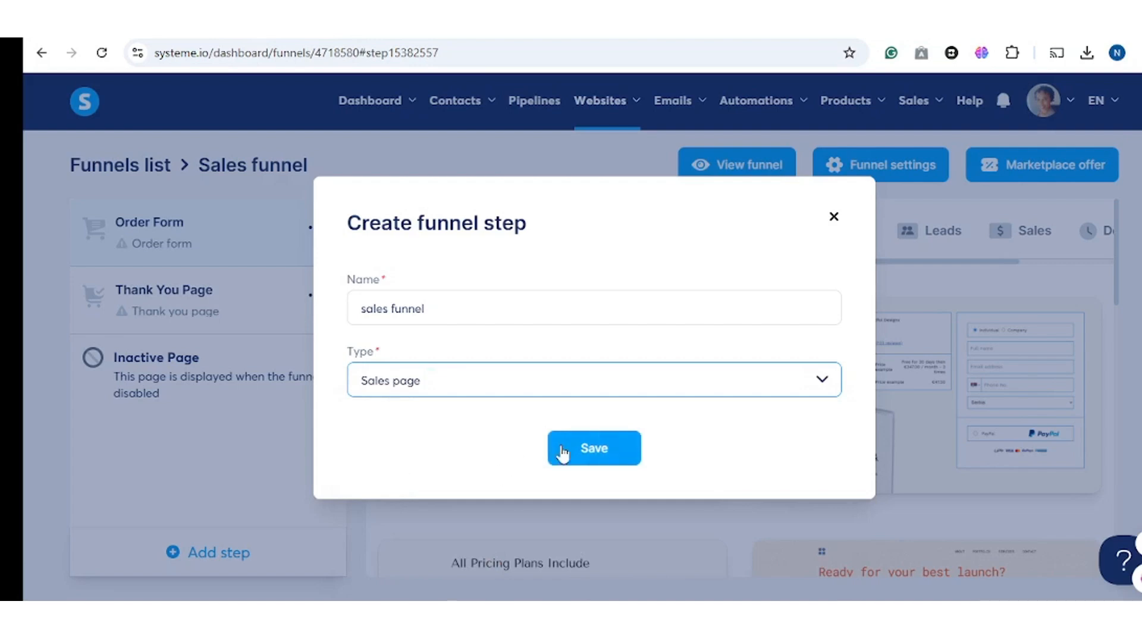
pyautogui.click(591, 453)
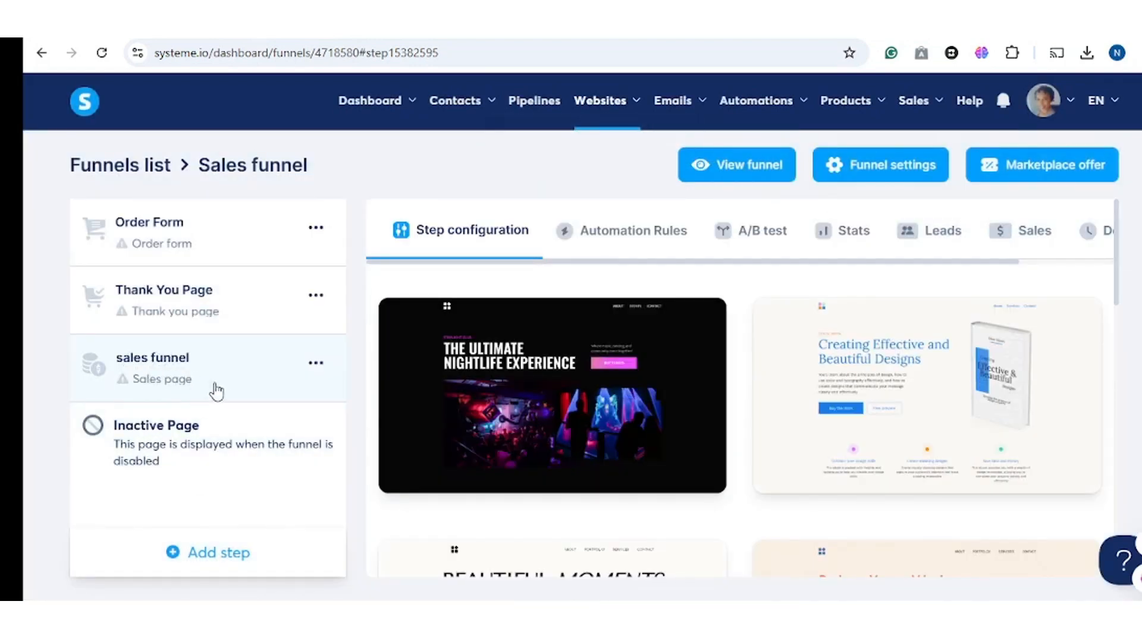
pyautogui.moveTo(241, 384); pyautogui.dragTo(227, 255)
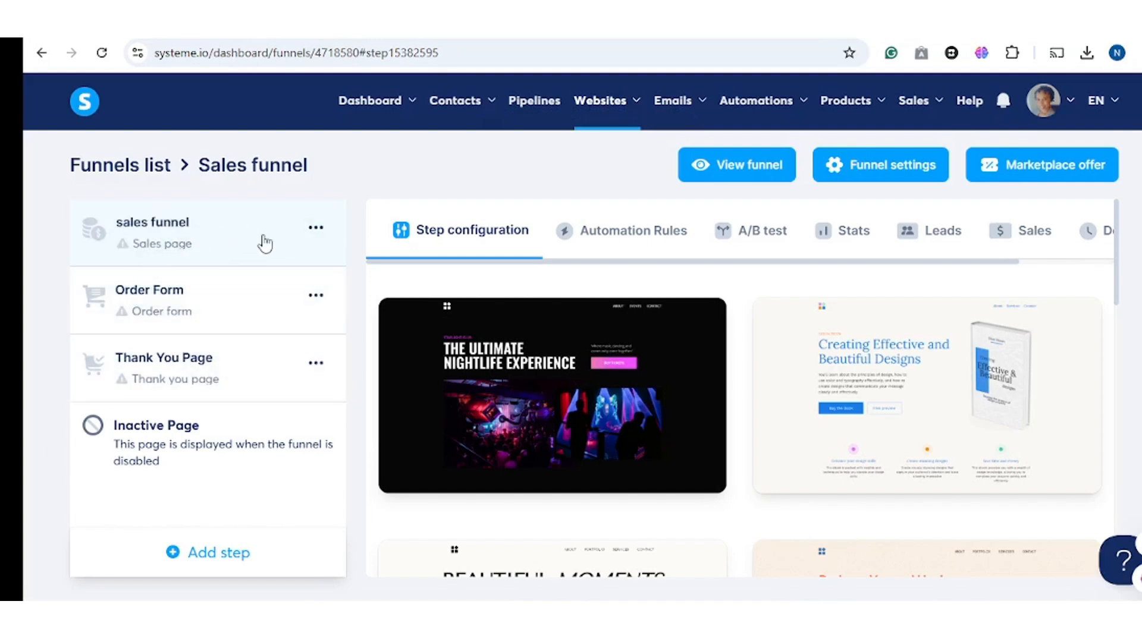
# Browse the sales page templates and apply the "Comprehensive Yoga Teacher Training Course" template to the step
pyautogui.scroll(-2, 720, 432)
pyautogui.scroll(-4, 720, 433)
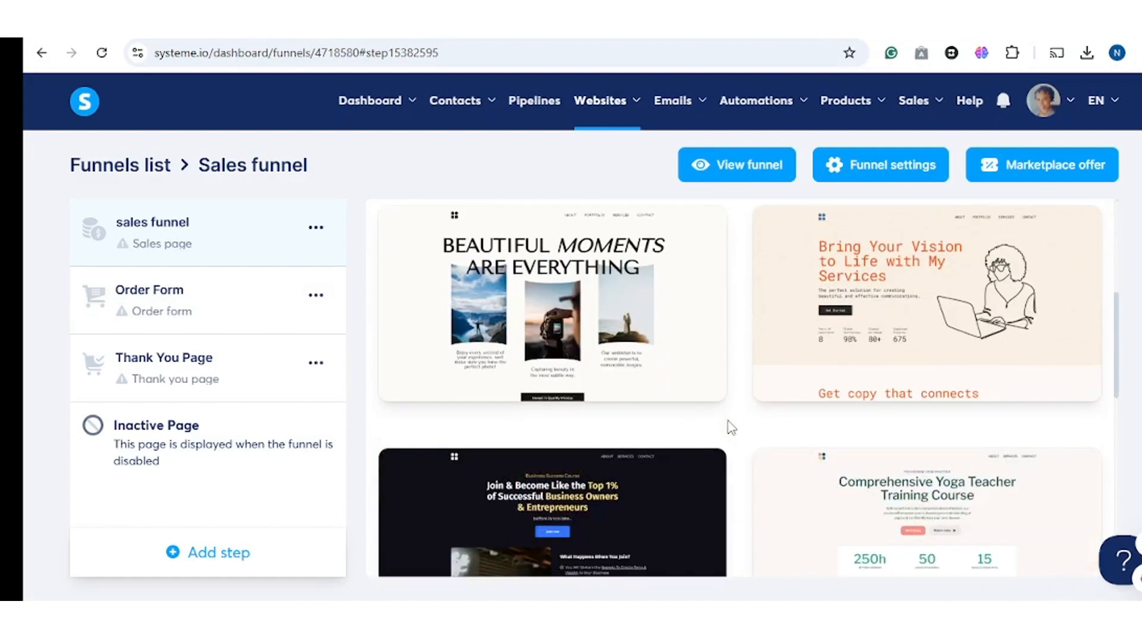
pyautogui.scroll(4, 732, 427)
pyautogui.scroll(-8, 732, 427)
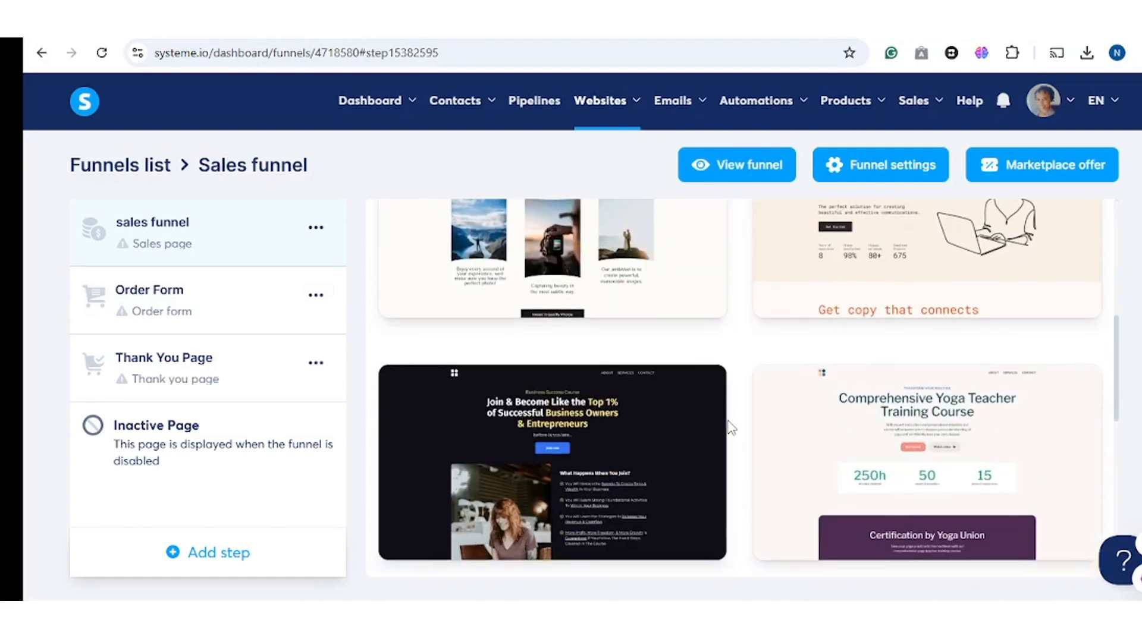
pyautogui.scroll(-3, 731, 427)
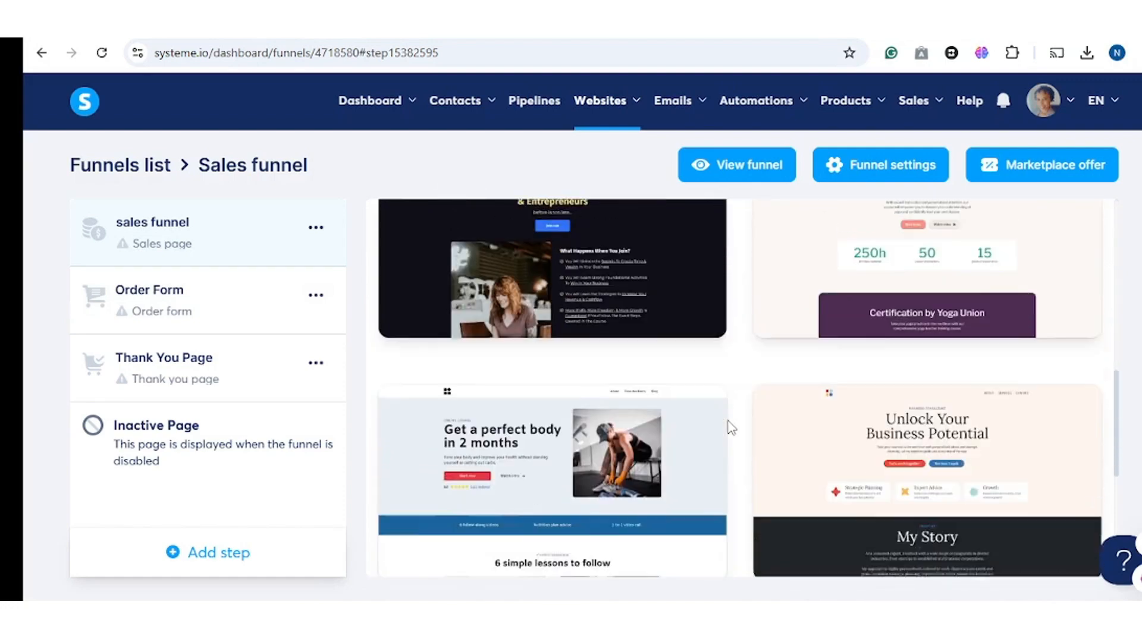
pyautogui.scroll(8, 731, 427)
pyautogui.scroll(3, 731, 427)
pyautogui.scroll(-4, 732, 427)
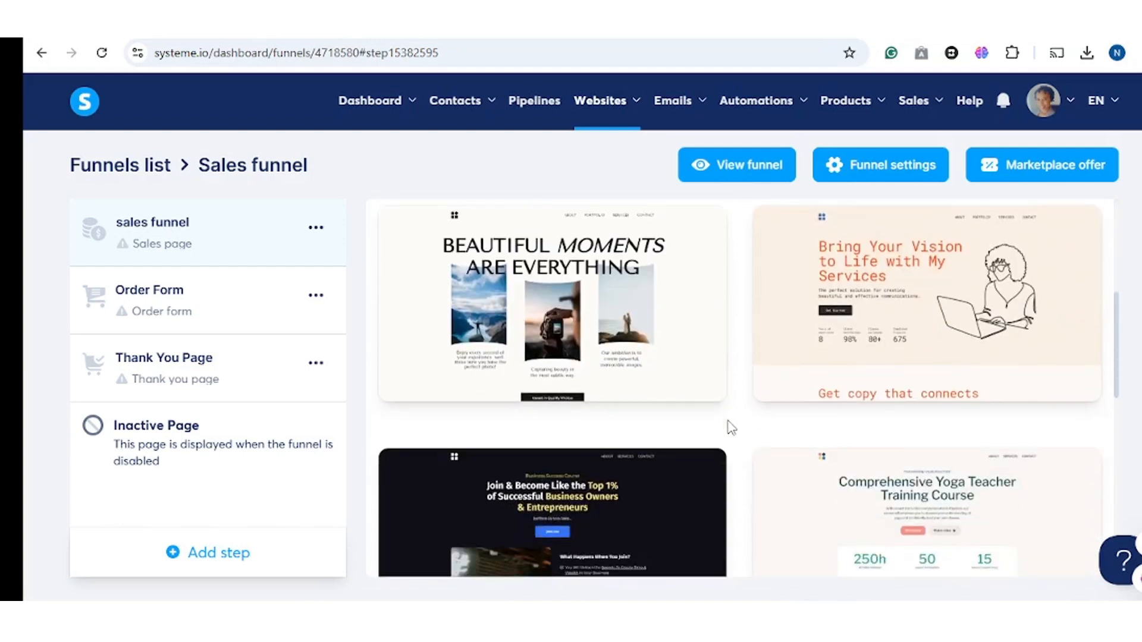
pyautogui.scroll(-3, 731, 427)
pyautogui.moveTo(915, 406)
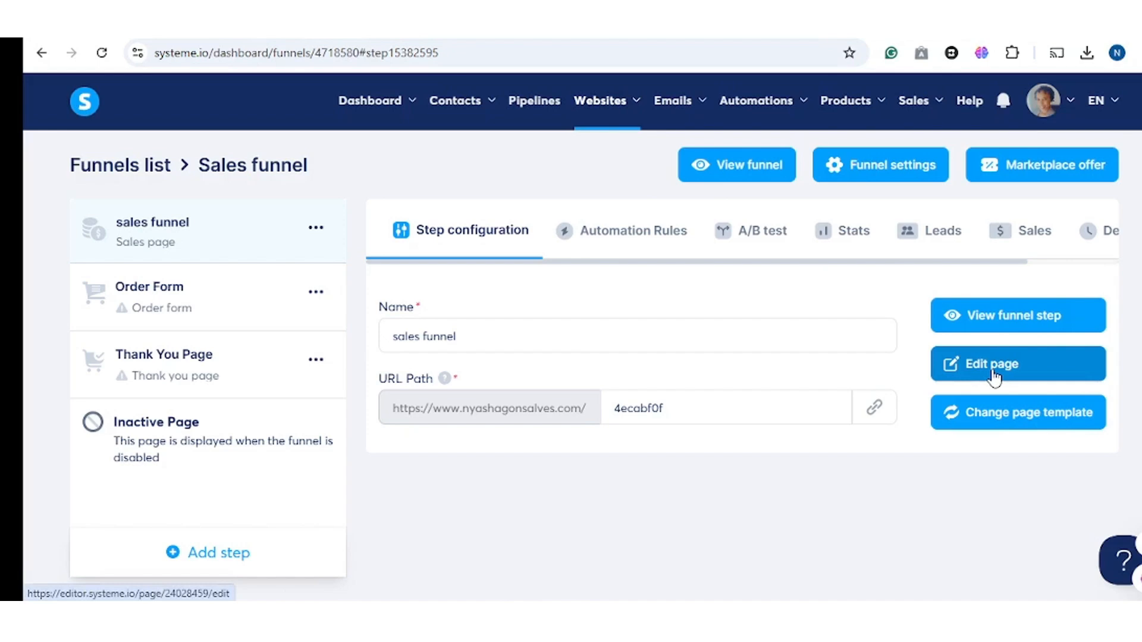
# Open the sales page for editing and delete the navigation header section with the logo and links
pyautogui.click(993, 376)
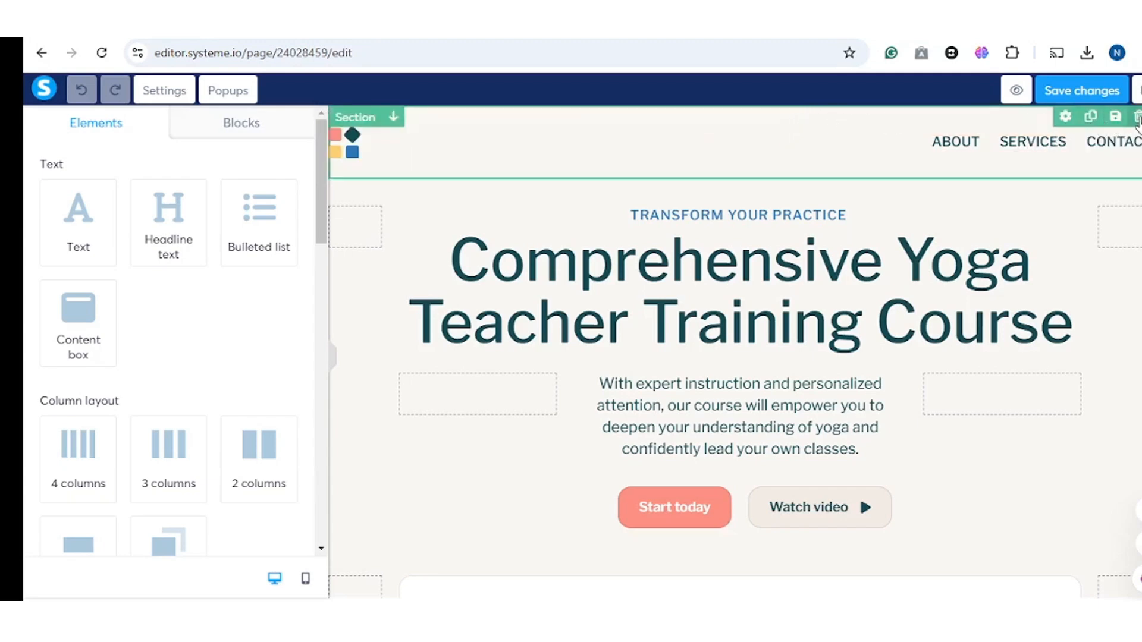
pyautogui.click(1136, 117)
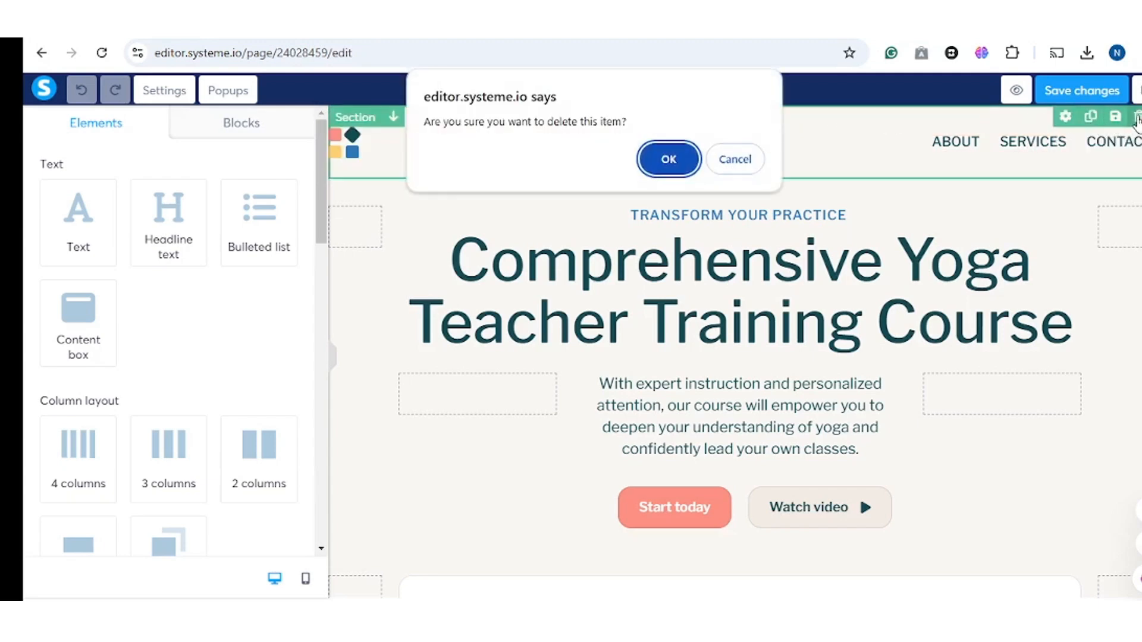
pyautogui.click(672, 165)
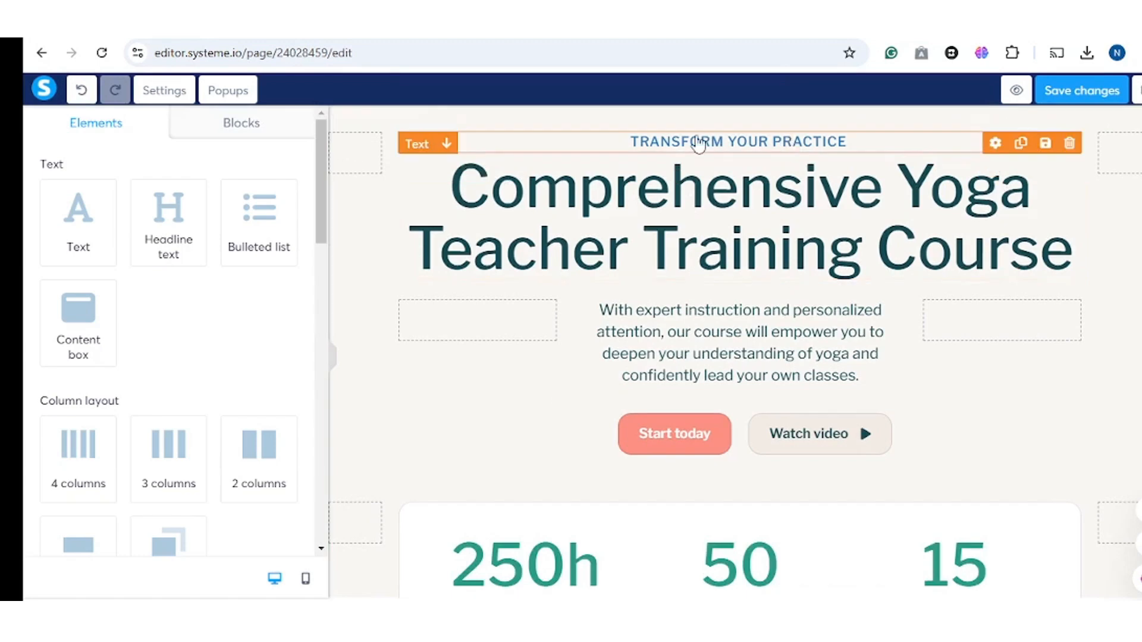
# Replace the "TRANSFORM YOUR PRACTICE" line above the headline with "DIGITAL FREEDOM KIT" in bold
pyautogui.click(805, 148)
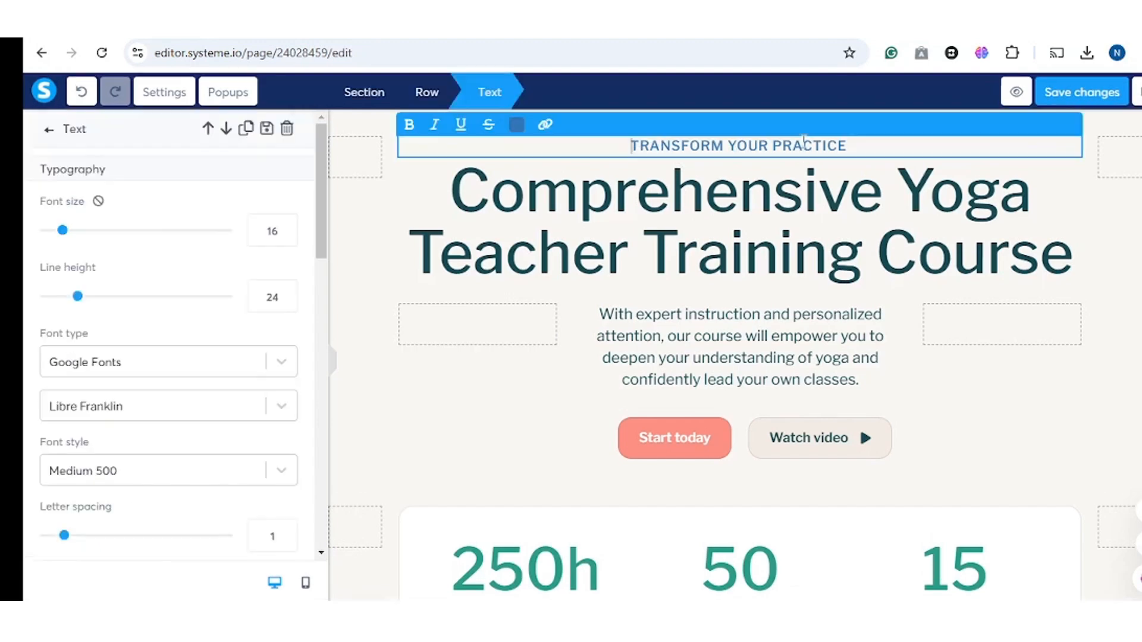
pyautogui.moveTo(615, 132); pyautogui.dragTo(882, 155)
pyautogui.press('capslock')
pyautogui.write('DIGI')
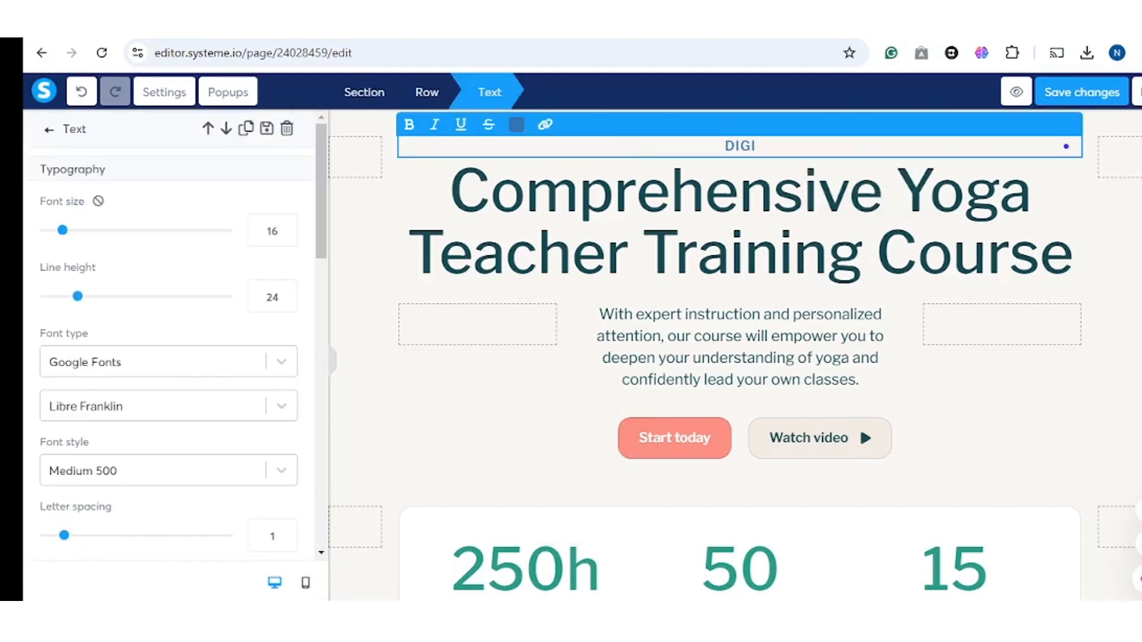
pyautogui.write('TAL FREEDOM KIT')
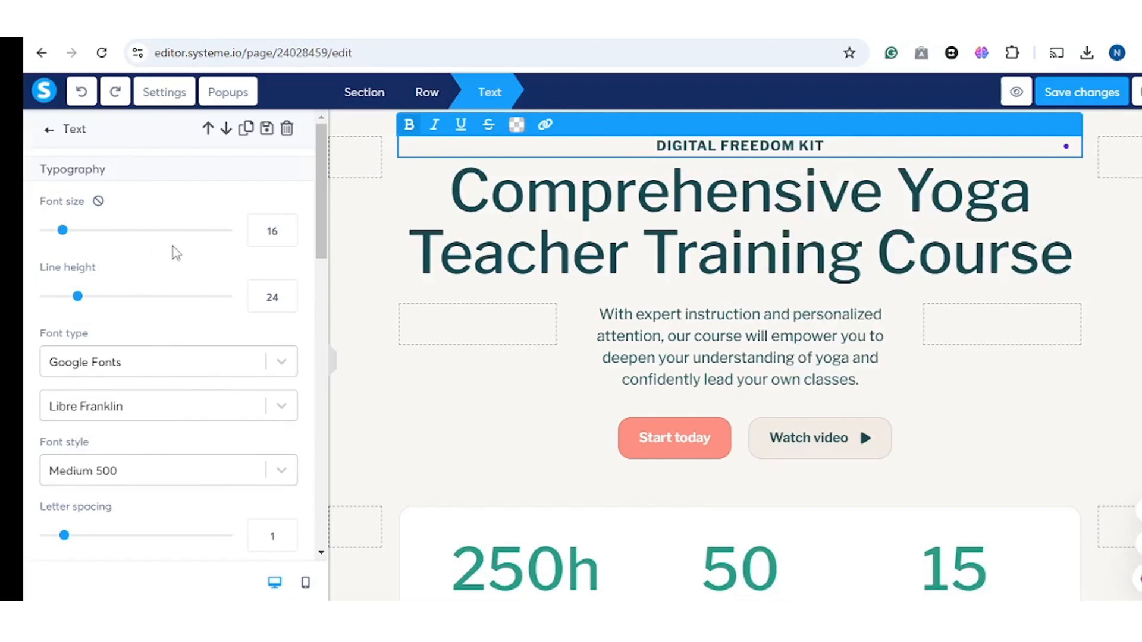
# Set the "DIGITAL FREEDOM KIT" text to font size 34 and line height 38
pyautogui.click(286, 231)
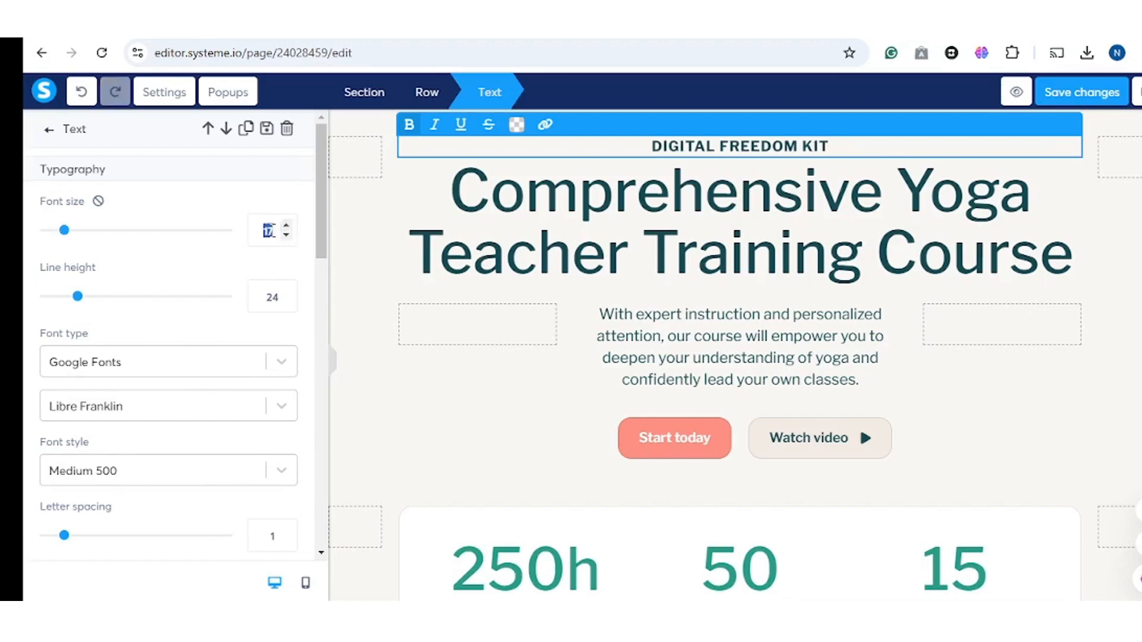
pyautogui.write('34')
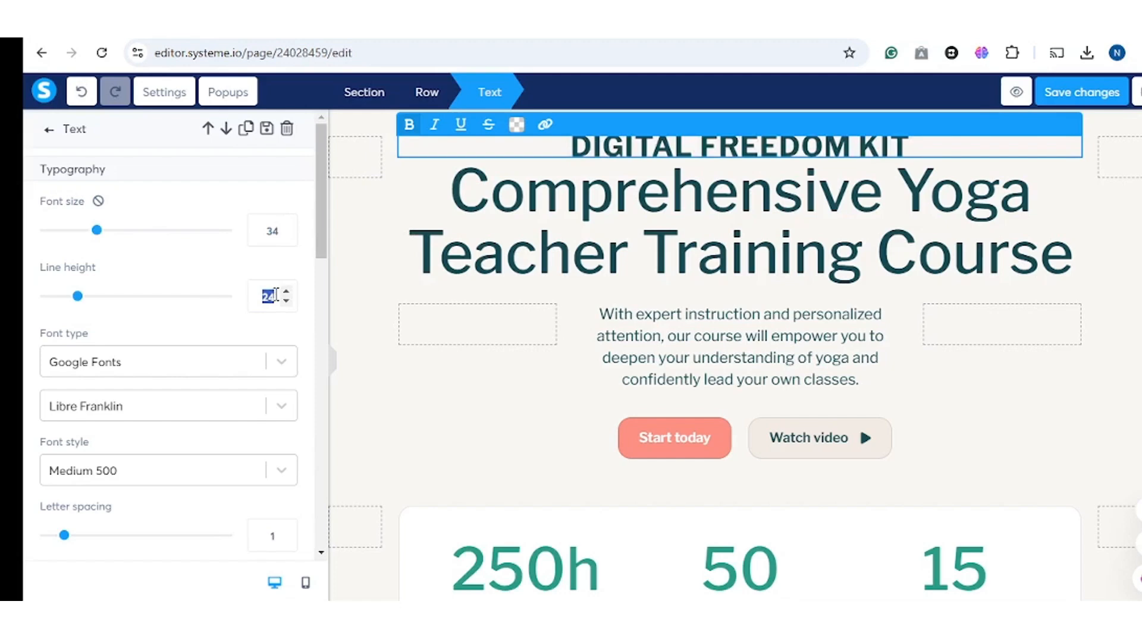
pyautogui.write('384')
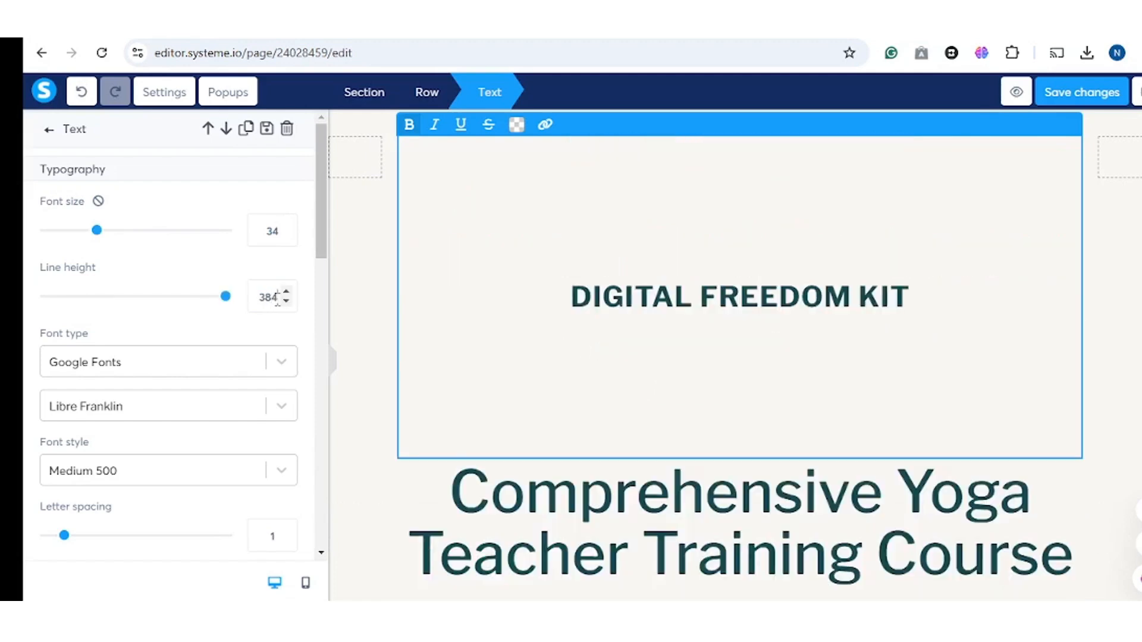
pyautogui.press('BackSpace')
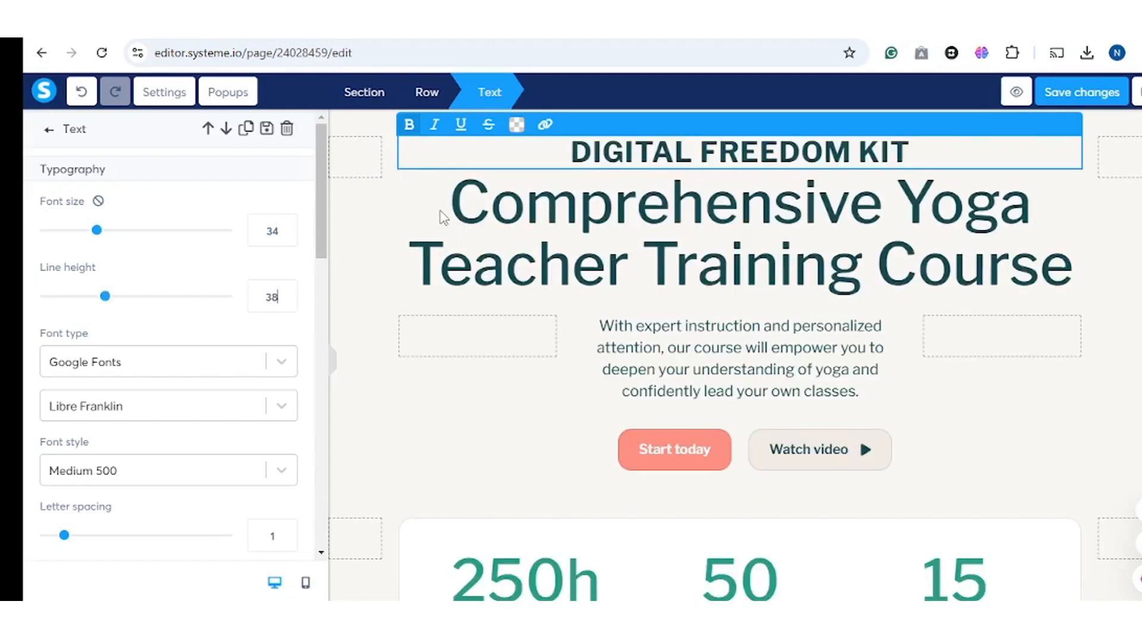
# Replace the yoga headline with "IMAGINE….. Launching Your Dream Online Business without the hassle, confusion, or steep learning curve?" at font size 56
pyautogui.click(551, 217)
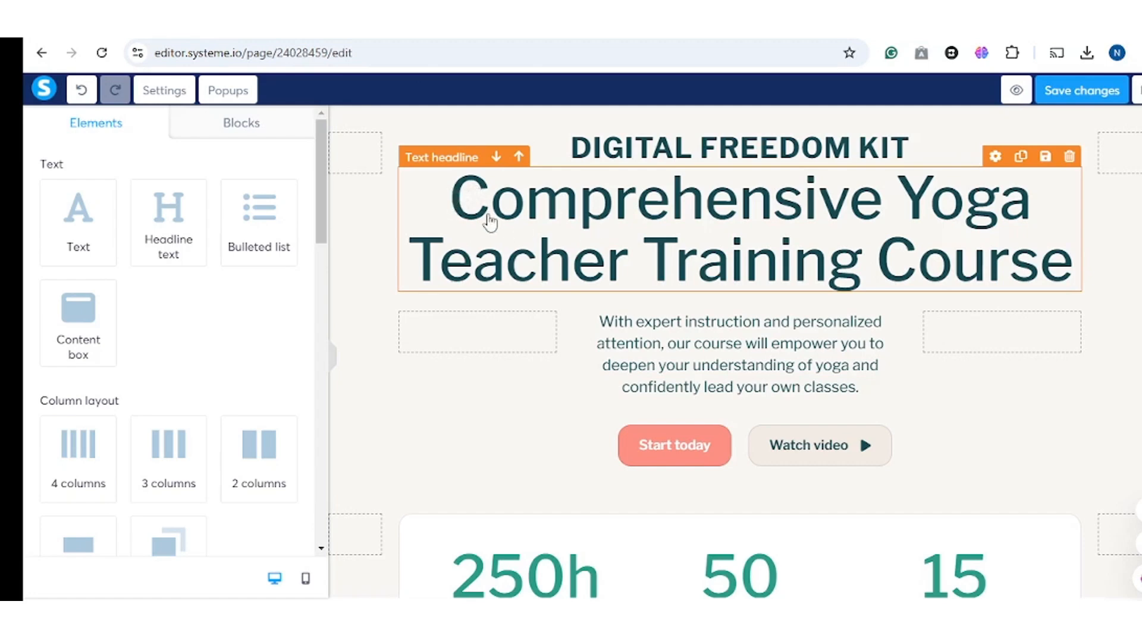
pyautogui.click(587, 262)
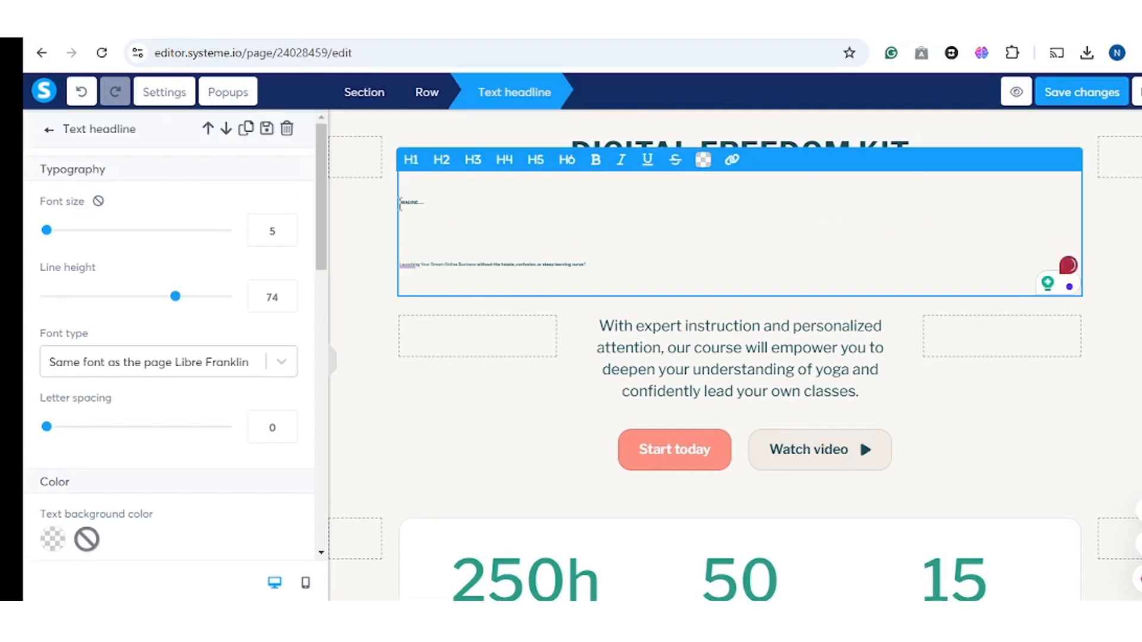
pyautogui.moveTo(401, 201); pyautogui.dragTo(619, 254)
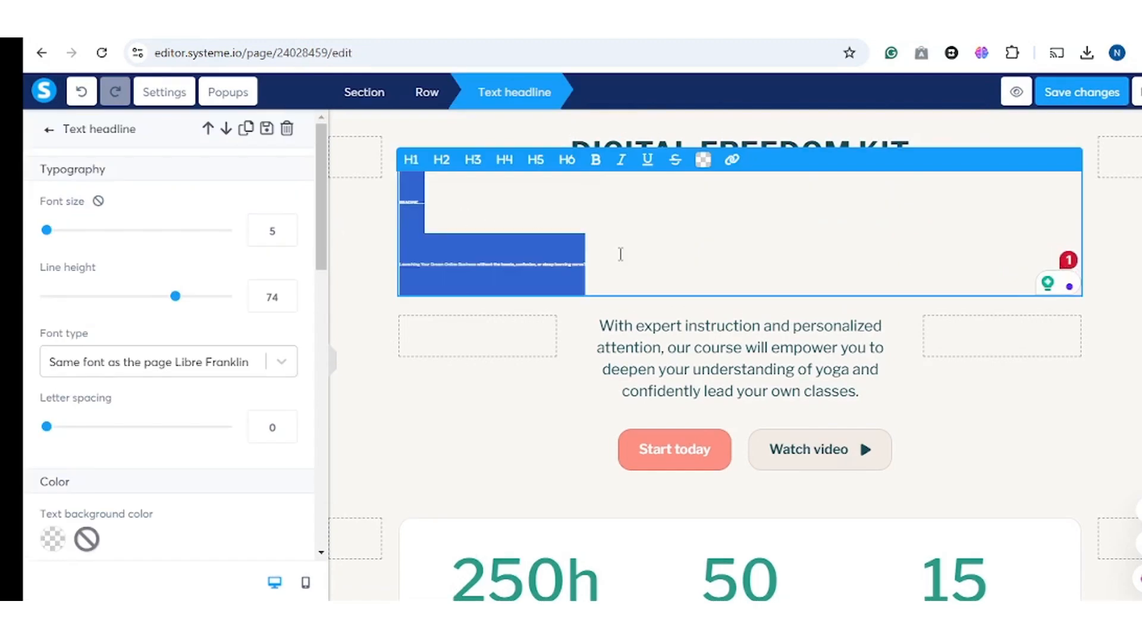
pyautogui.click(272, 232)
pyautogui.write('56')
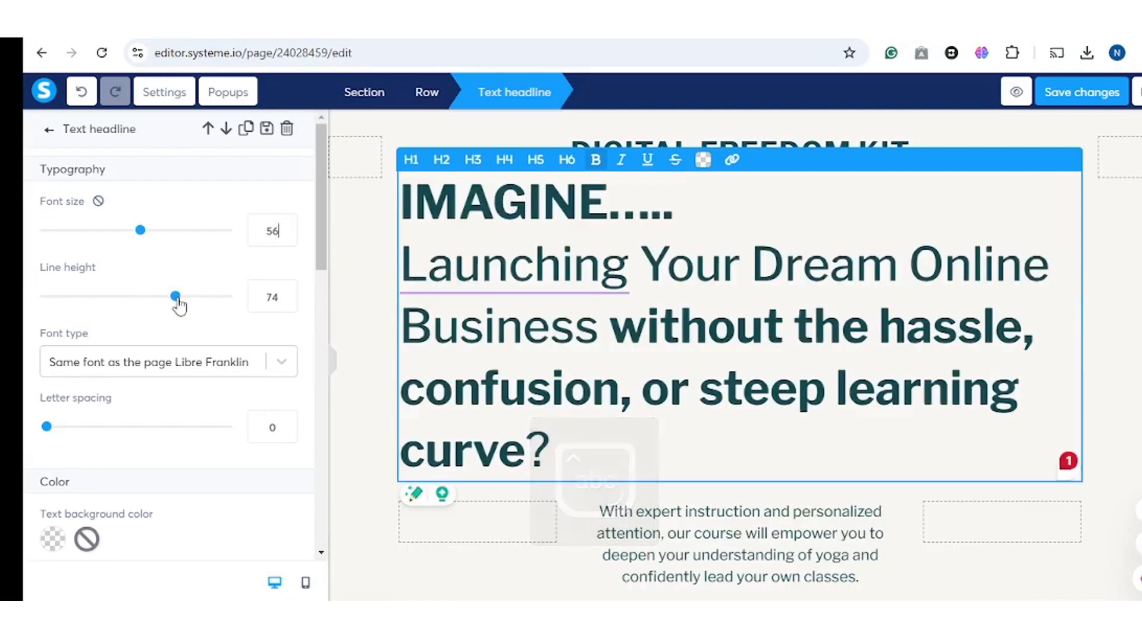
# Set the headline's line height to 56 and insert a blank line after "IMAGINE….."
pyautogui.moveTo(179, 302); pyautogui.dragTo(146, 302)
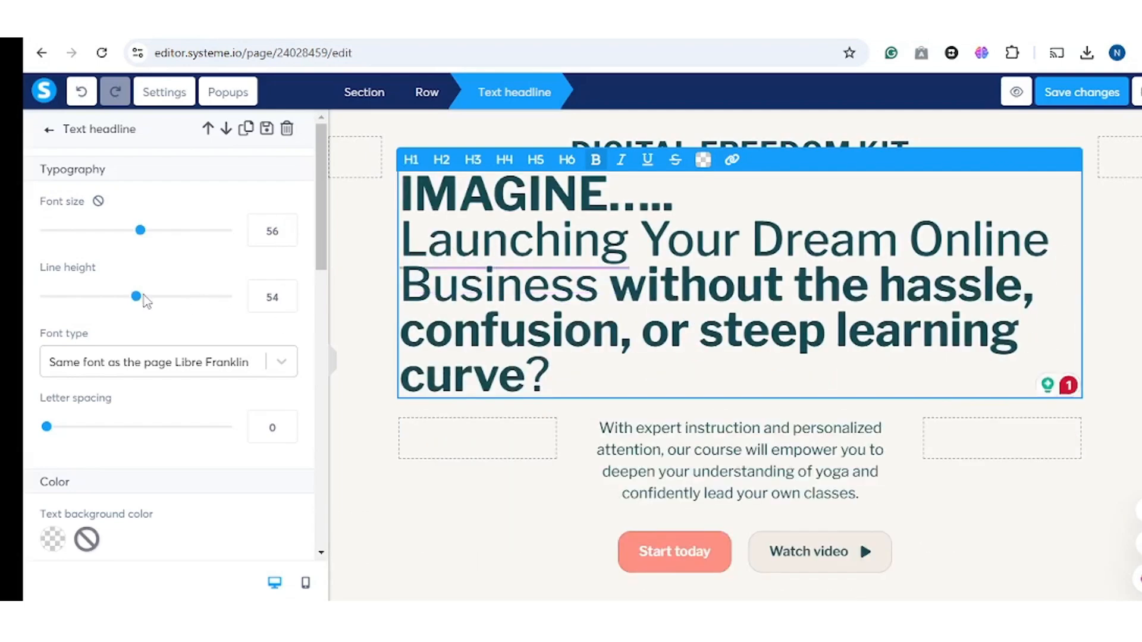
pyautogui.click(287, 293)
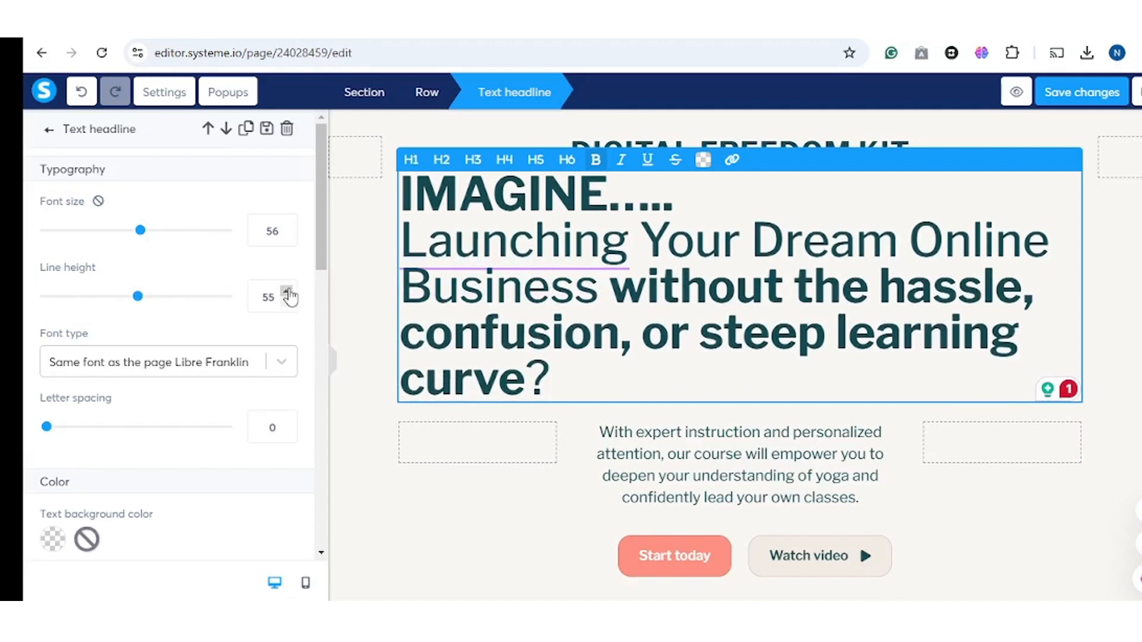
pyautogui.click(287, 292)
pyautogui.click(705, 207)
pyautogui.press('Return')
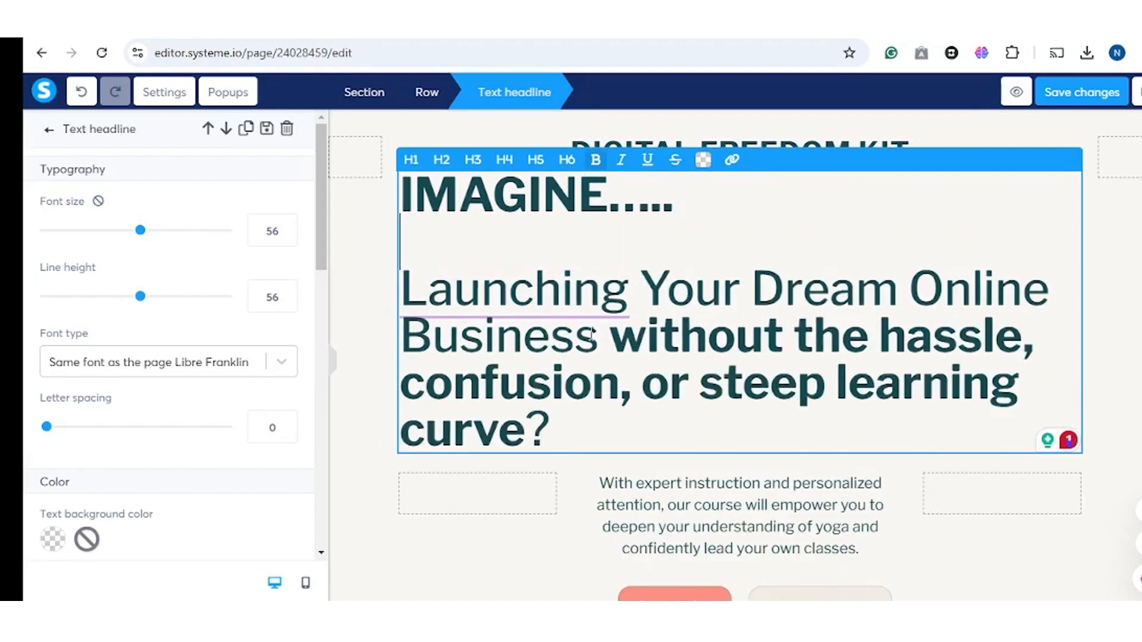
# Try centre alignment on the "IMAGINE….." headline, and return the headline to left alignment
pyautogui.scroll(-6, 151, 419)
pyautogui.scroll(-6, 83, 458)
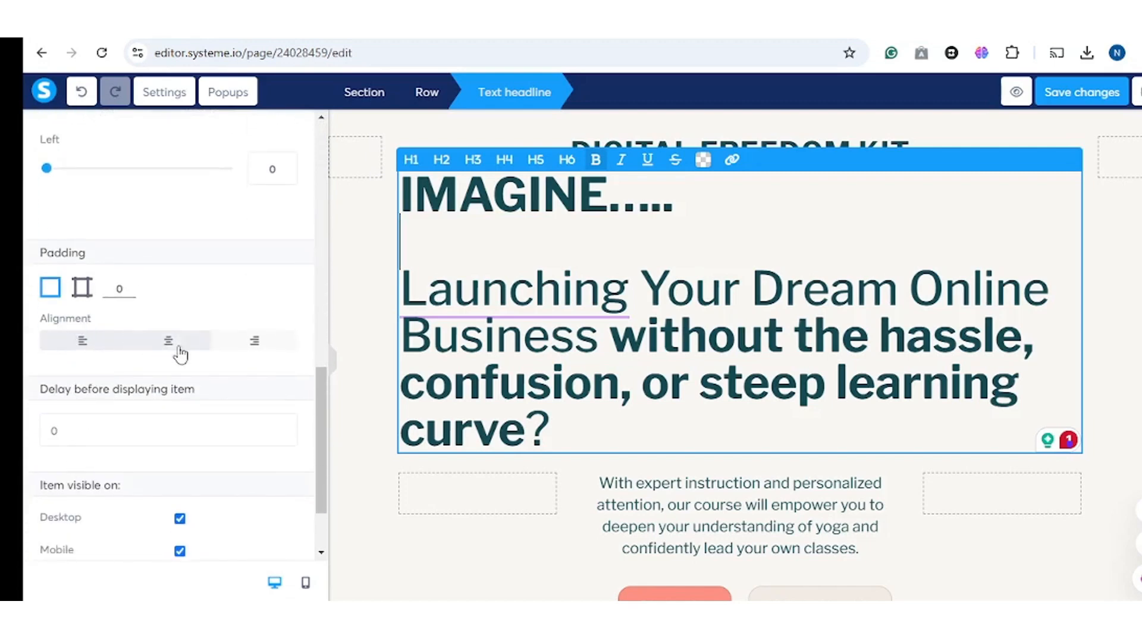
pyautogui.click(184, 355)
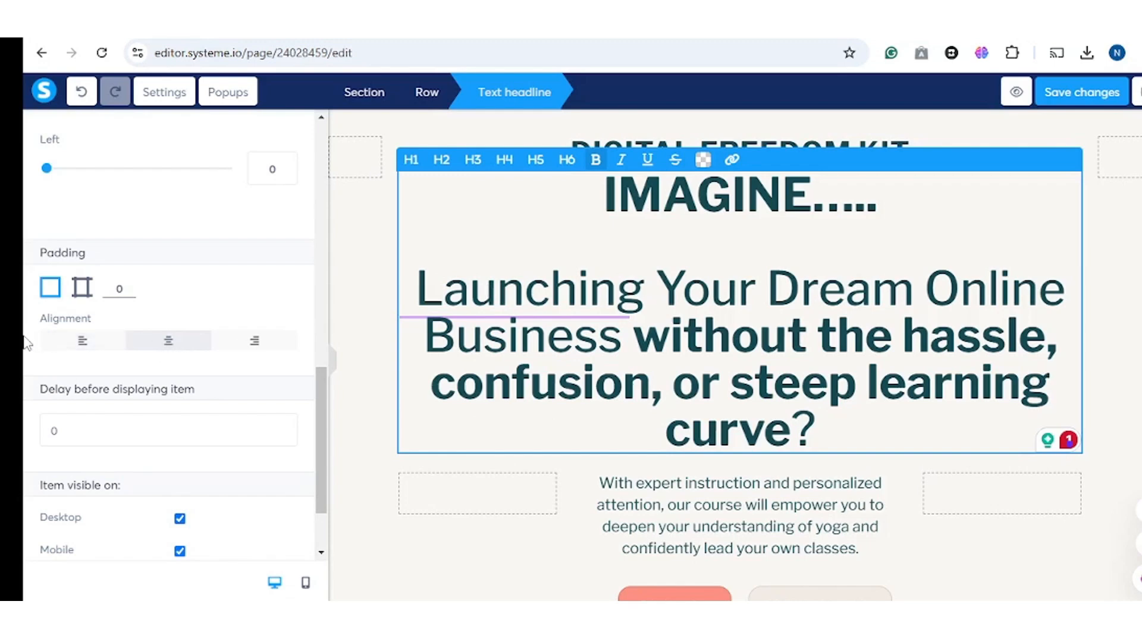
pyautogui.click(89, 348)
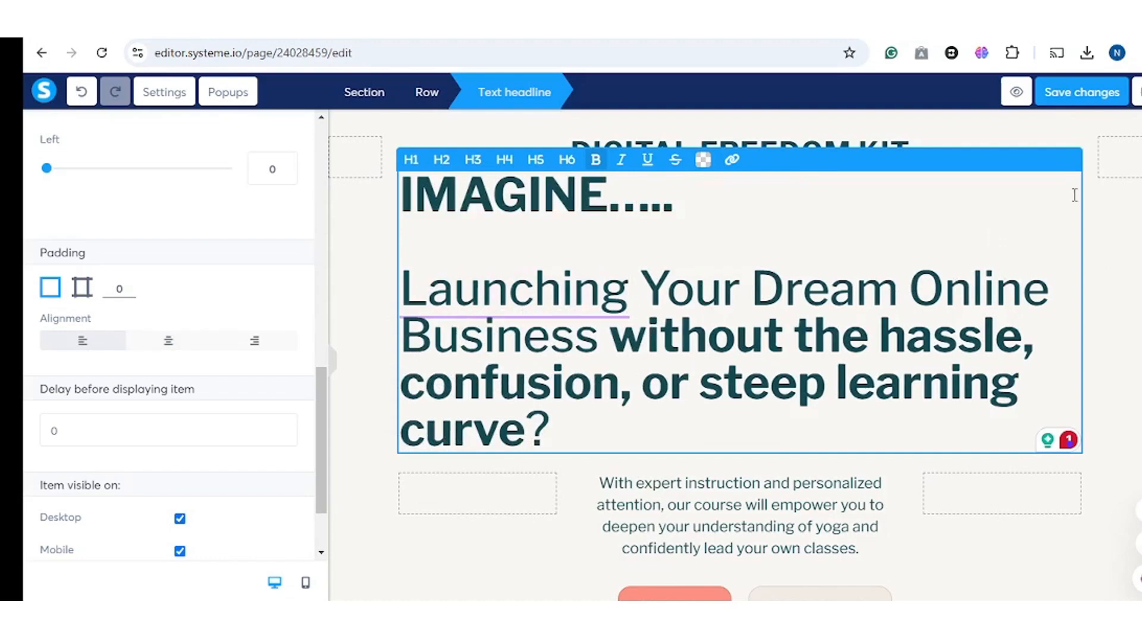
pyautogui.click(1121, 265)
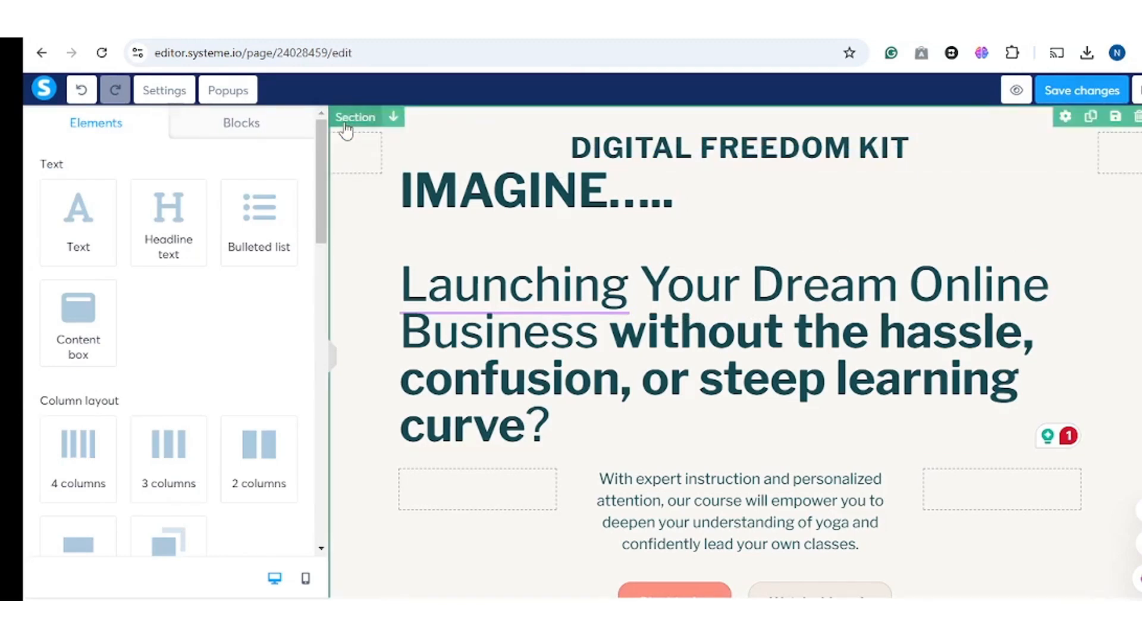
# Set the background colour of the section containing the headline to white (FFFFFF)
pyautogui.click(374, 121)
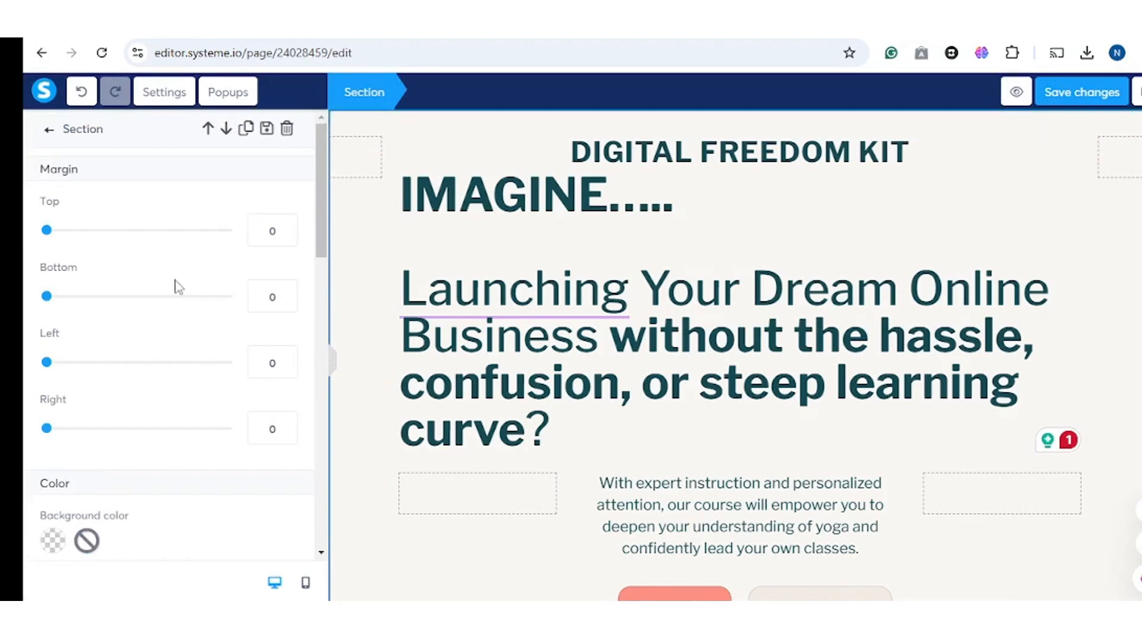
pyautogui.scroll(-5, 176, 287)
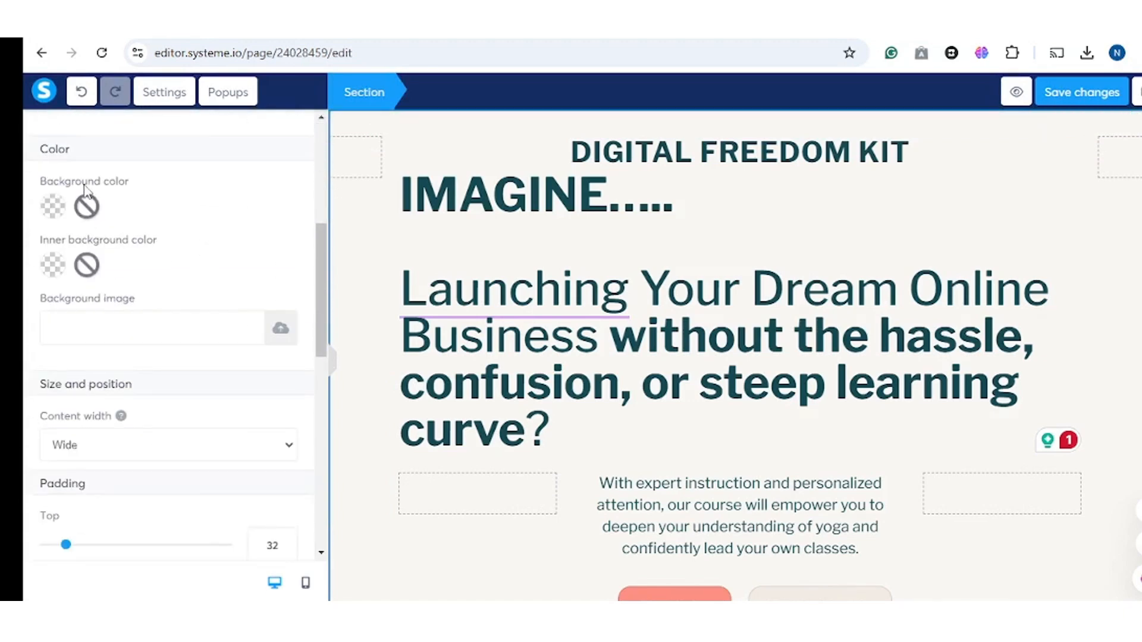
pyautogui.click(54, 210)
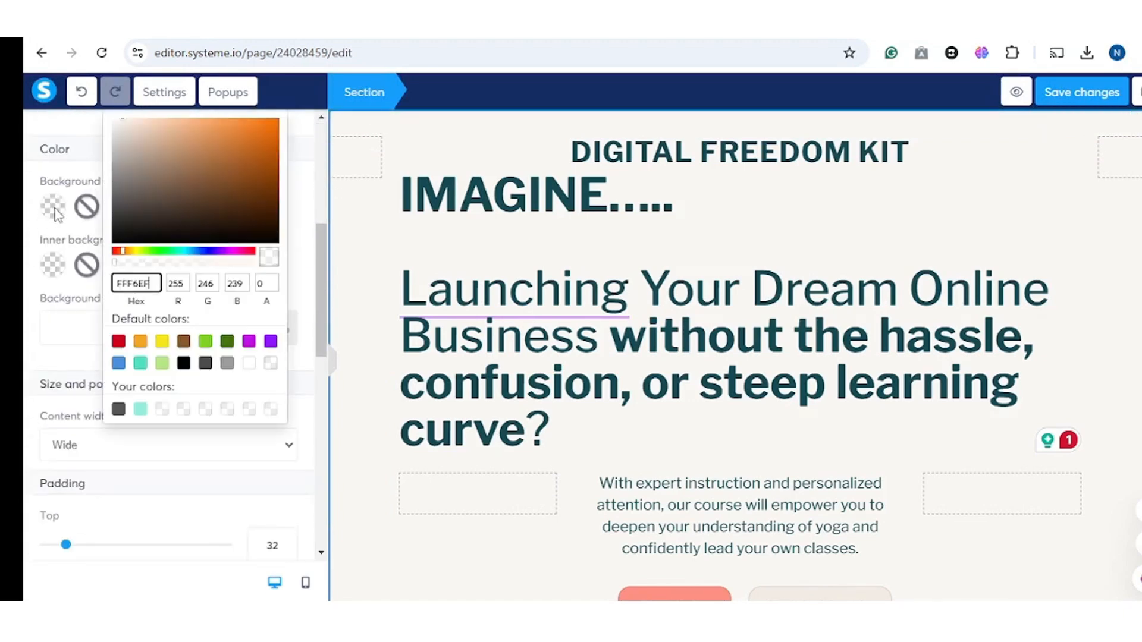
pyautogui.click(250, 363)
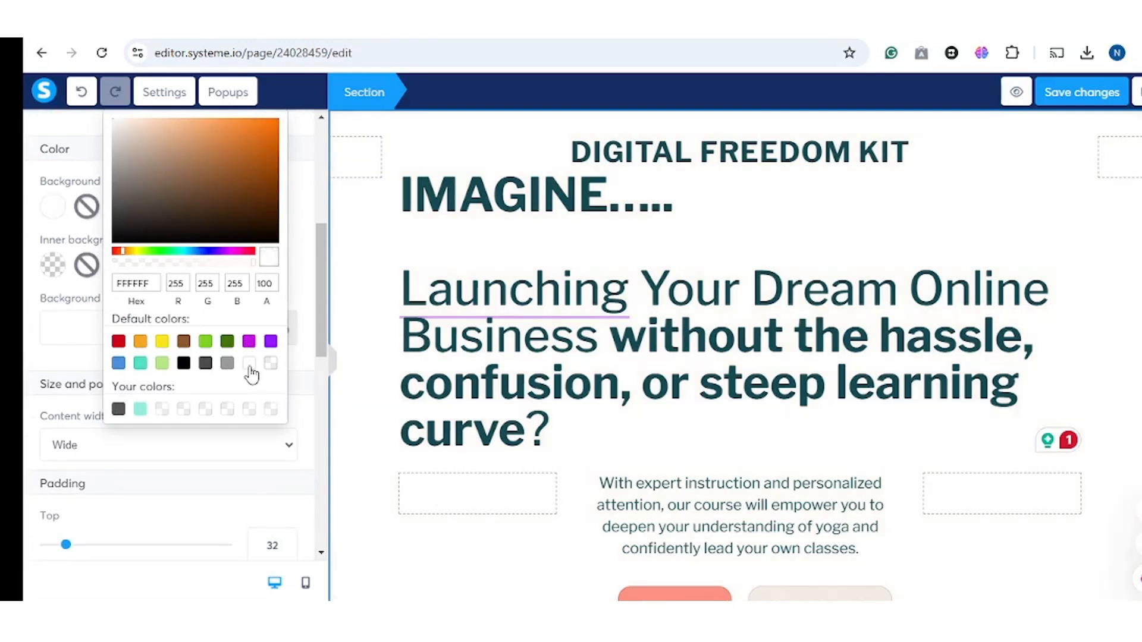
pyautogui.click(888, 196)
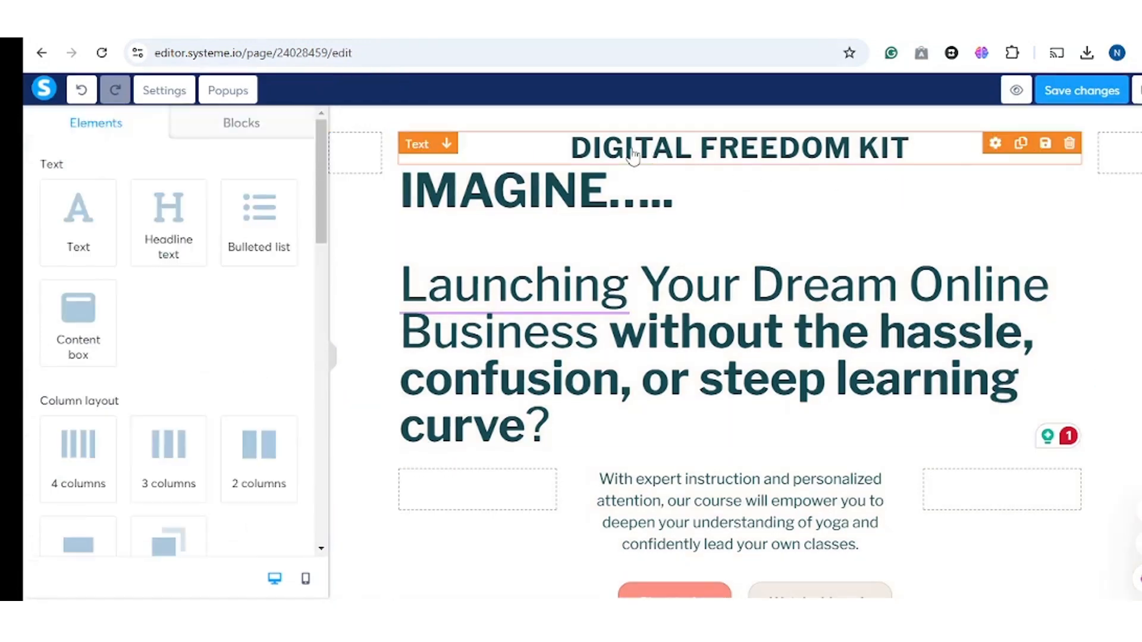
# Change the text colour of the "DIGITAL FREEDOM KIT" line to black
pyautogui.click(695, 156)
pyautogui.moveTo(570, 151); pyautogui.dragTo(913, 172)
pyautogui.click(516, 126)
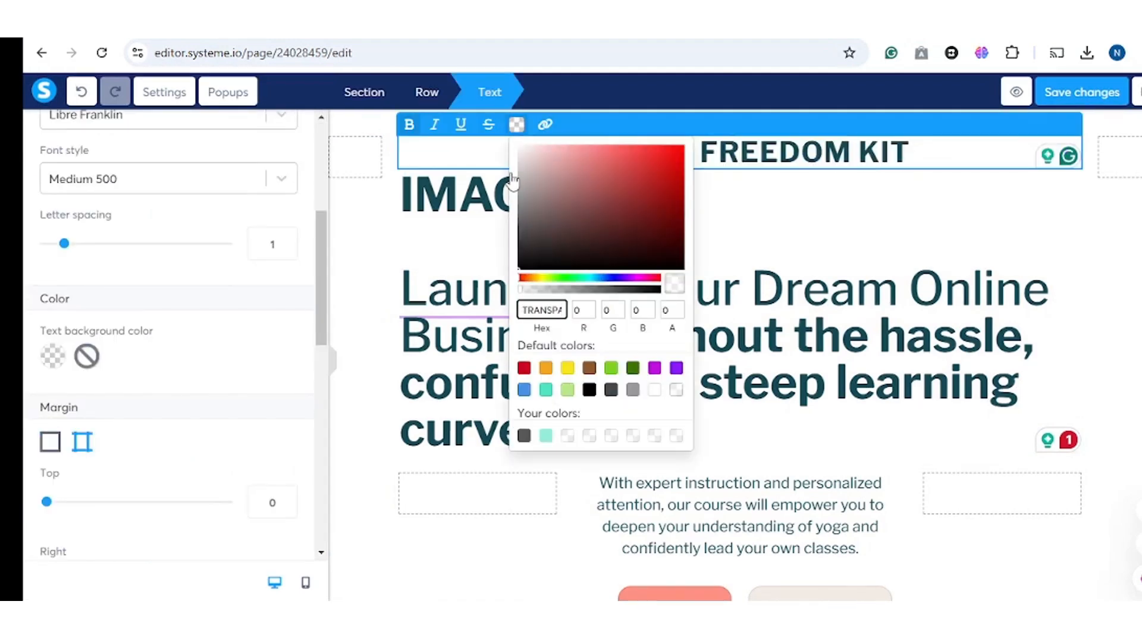
pyautogui.click(592, 393)
pyautogui.click(773, 209)
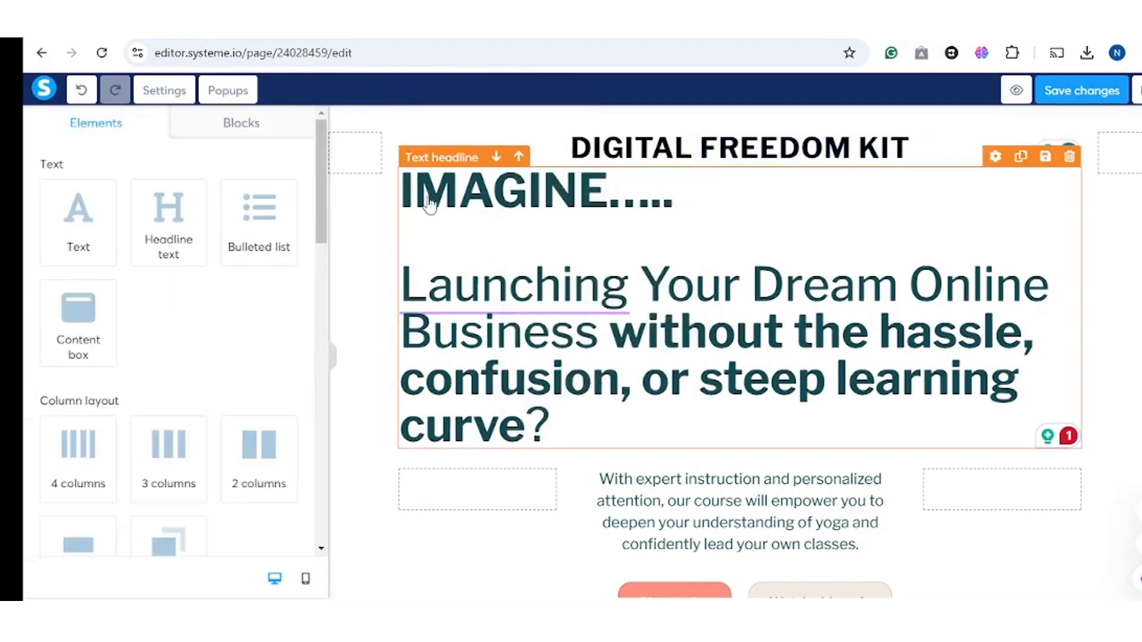
# Colour "IMAGINE….." with hex 4D2D52, "without the hassle, confusion, or steep learning curve" the same purple, and "Launching Your Dream Online Business" black
pyautogui.click(405, 205)
pyautogui.moveTo(404, 196); pyautogui.dragTo(683, 198)
pyautogui.click(703, 160)
pyautogui.doubleClick(727, 345)
pyautogui.rightClick(723, 345)
pyautogui.click(791, 113)
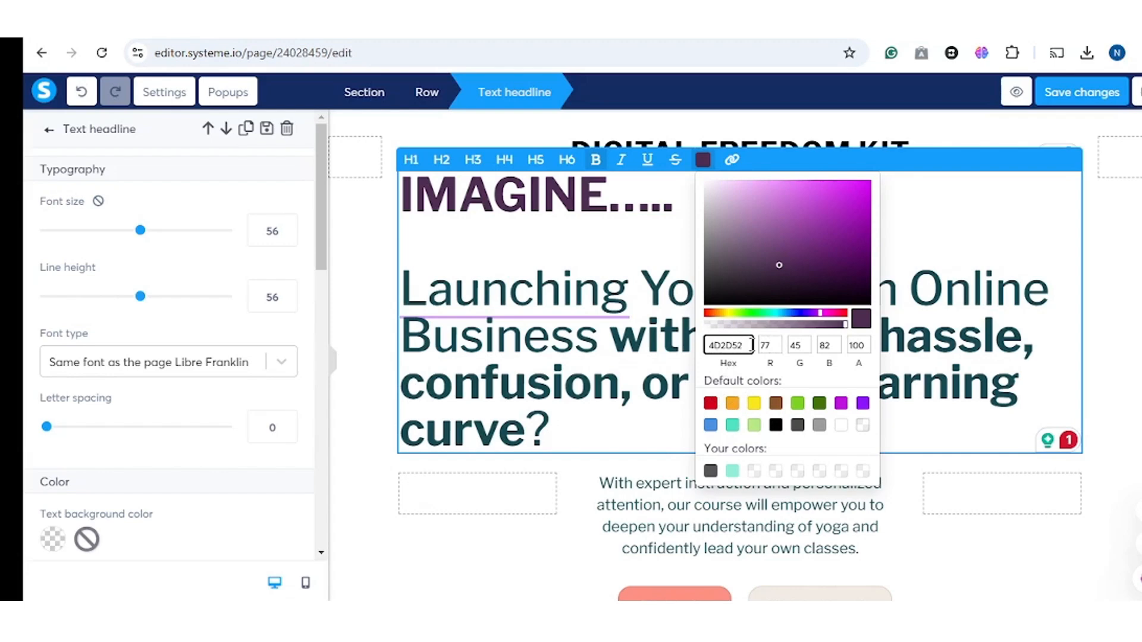
pyautogui.click(559, 336)
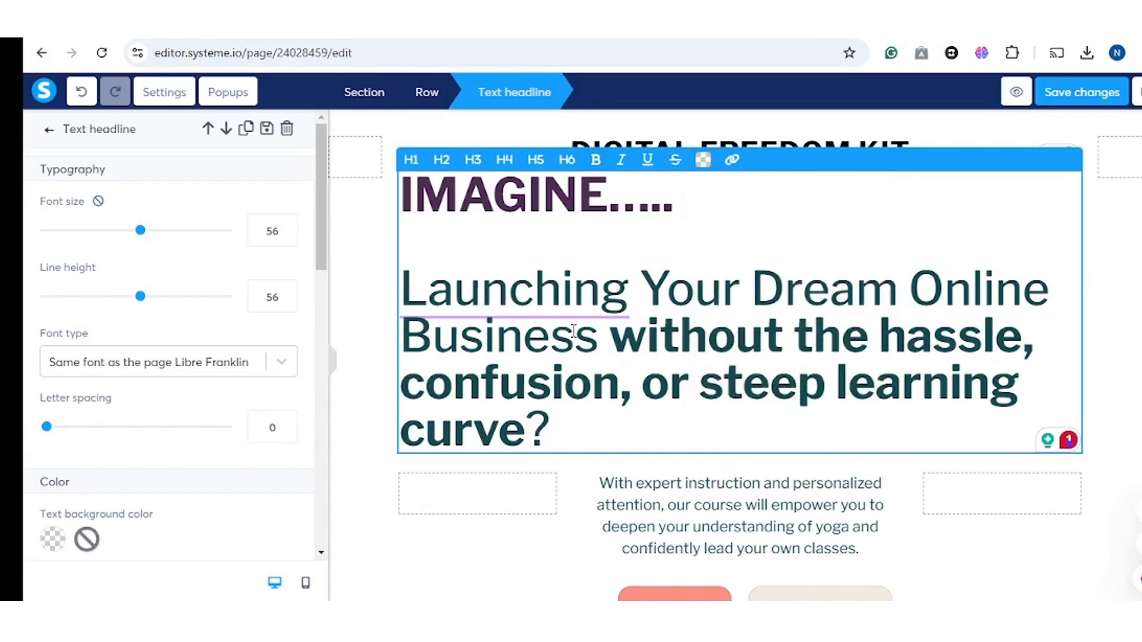
pyautogui.moveTo(414, 293)
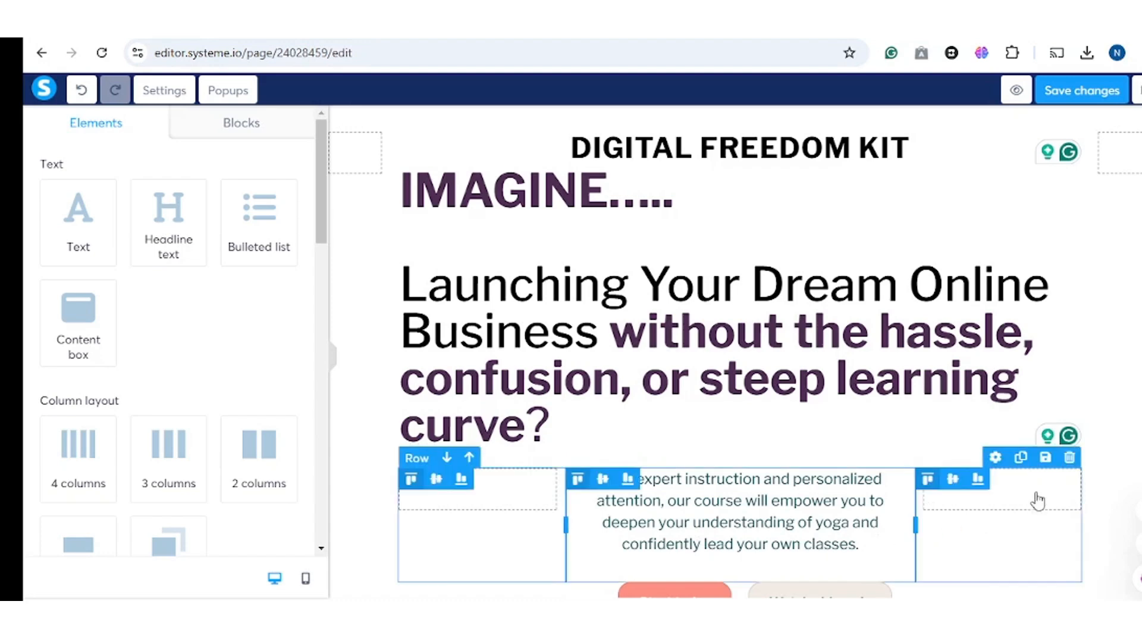
# Delete the row holding the yoga course description below the headline
pyautogui.click(1071, 458)
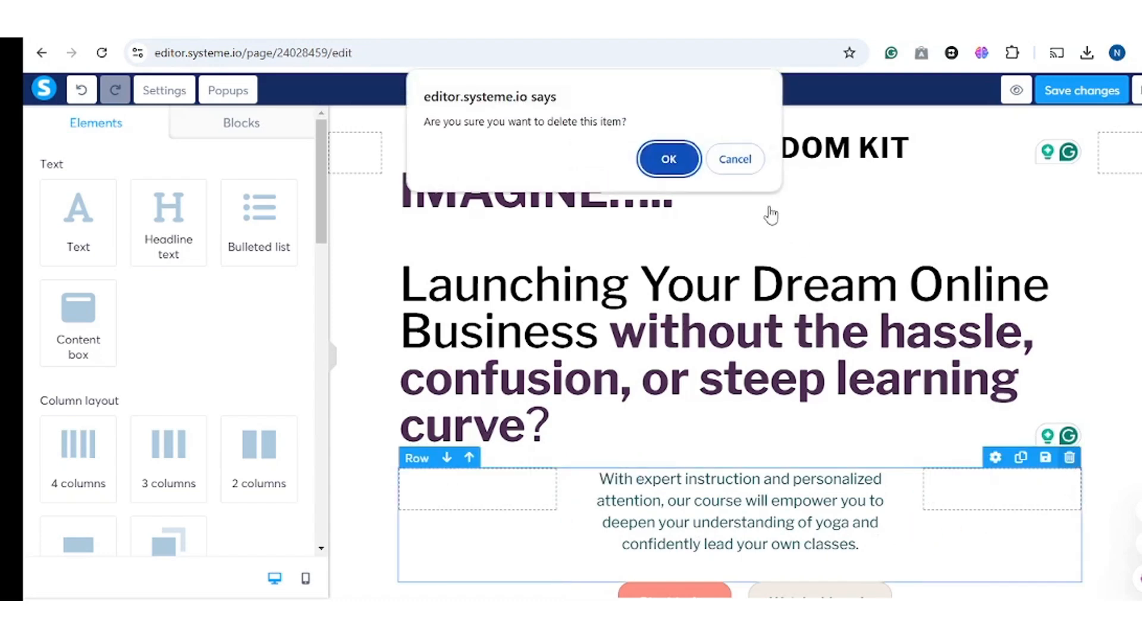
pyautogui.click(684, 159)
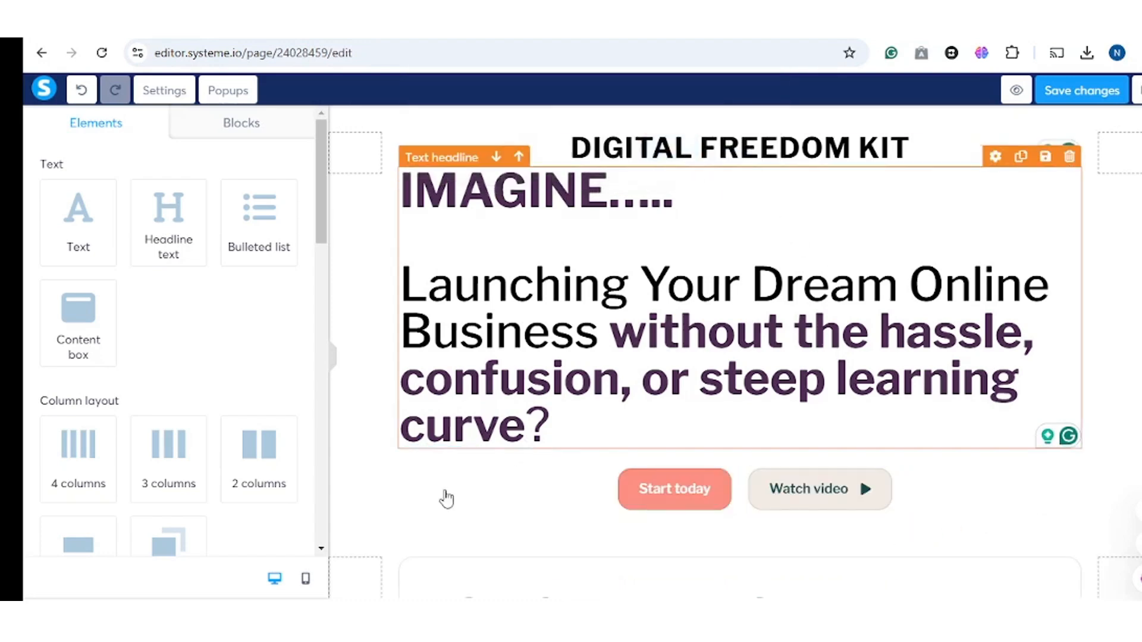
# Add an empty row above the "Start today" button
pyautogui.scroll(-4, 145, 346)
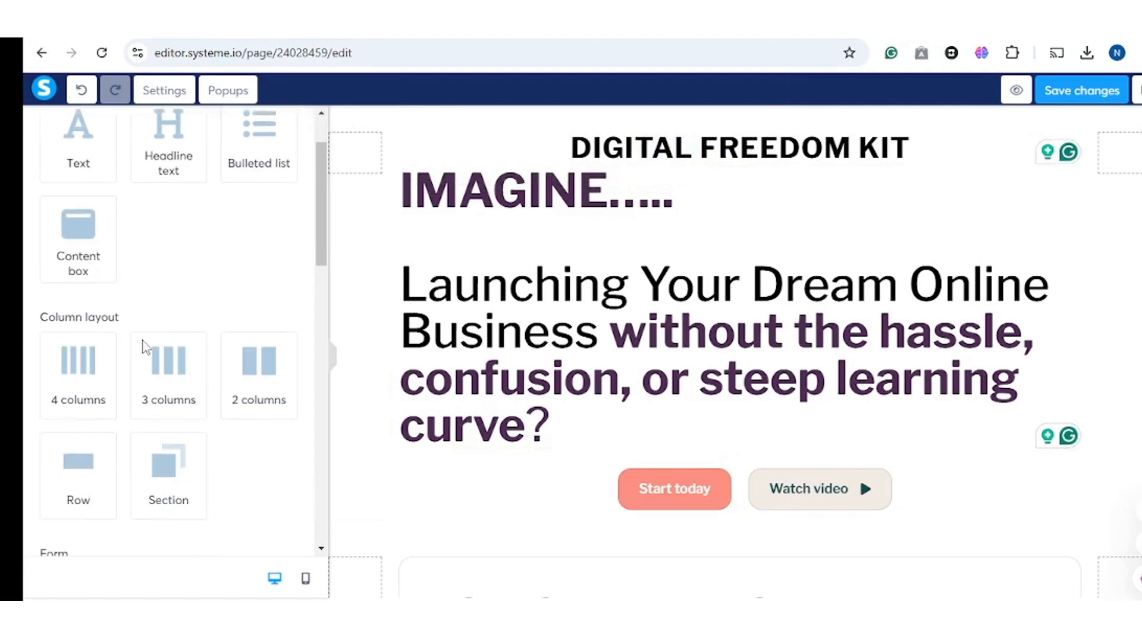
pyautogui.scroll(5, 72, 308)
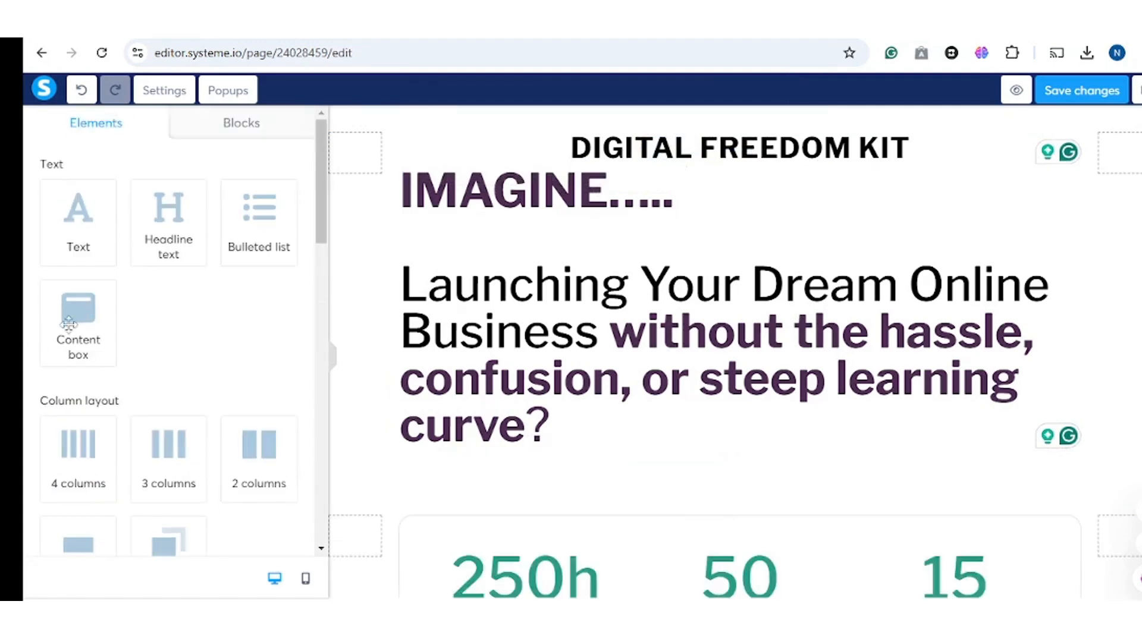
pyautogui.scroll(-3, 77, 440)
pyautogui.moveTo(78, 467); pyautogui.dragTo(720, 513)
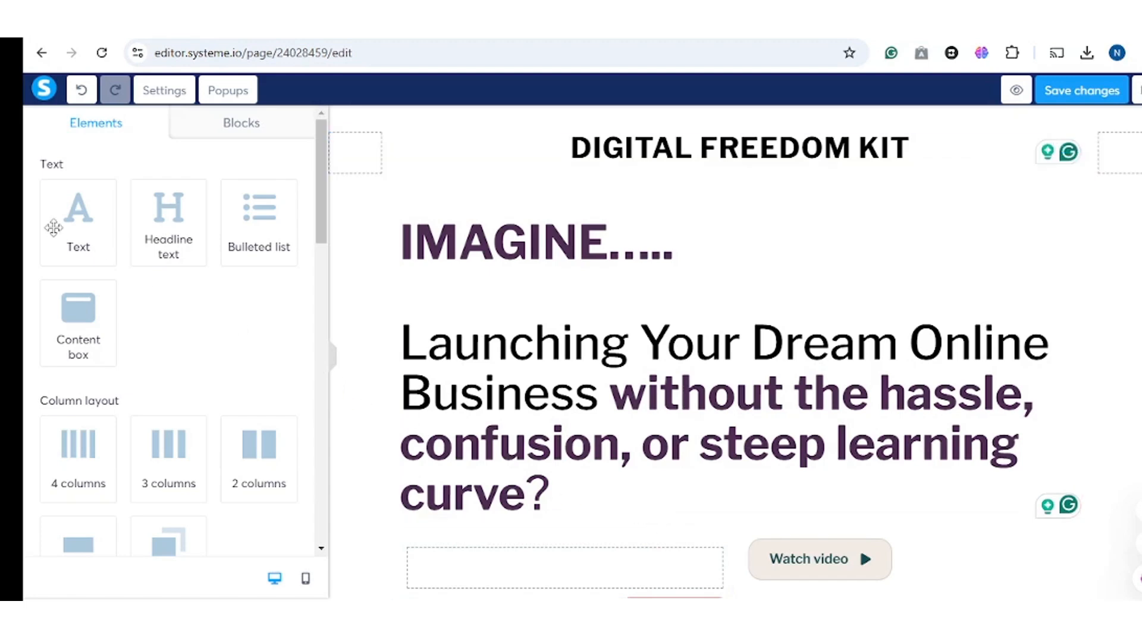
# Add a text element below the headline and replace its placeholder with "Bonuses: free funnel training, email swipes, Mockups"
pyautogui.moveTo(70, 238); pyautogui.dragTo(643, 511)
pyautogui.scroll(-3, 571, 464)
pyautogui.moveTo(408, 388); pyautogui.dragTo(803, 428)
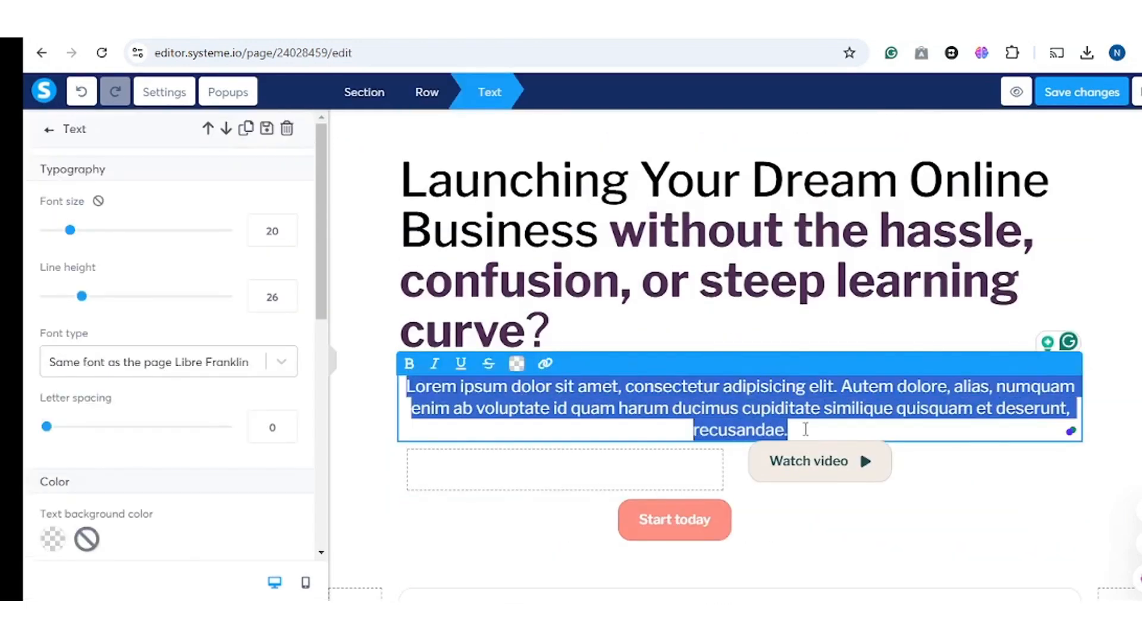
pyautogui.rightClick(447, 391)
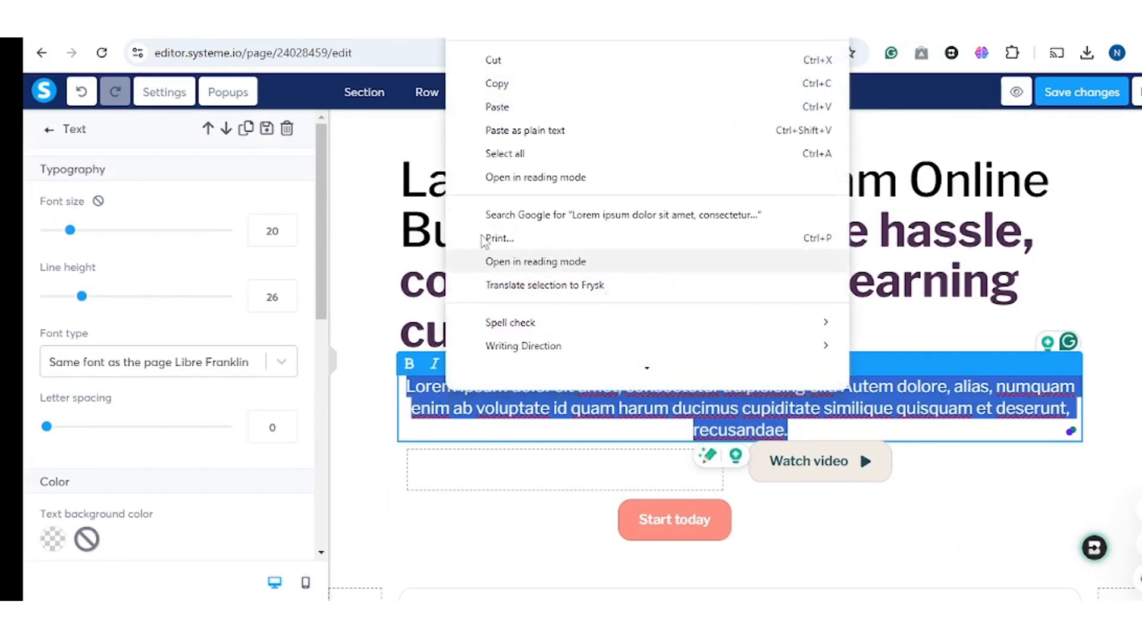
pyautogui.click(476, 107)
# Make the "Bonuses: free funnel training, email swipes, Mockups" line bold and increase its font size
pyautogui.moveTo(529, 386); pyautogui.dragTo(952, 387)
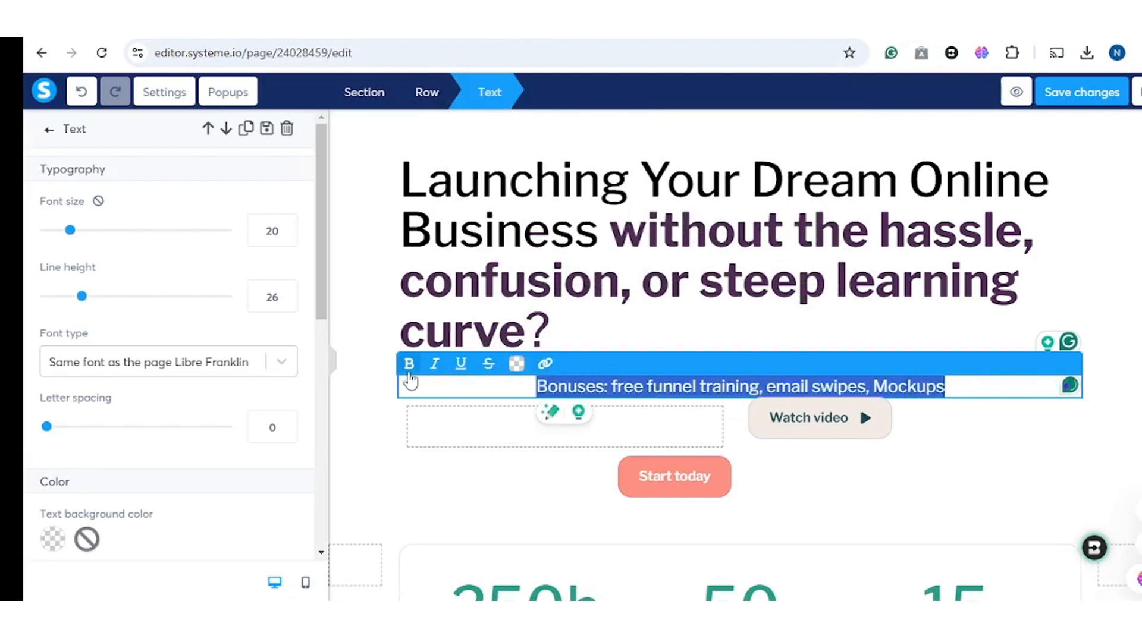
pyautogui.click(409, 363)
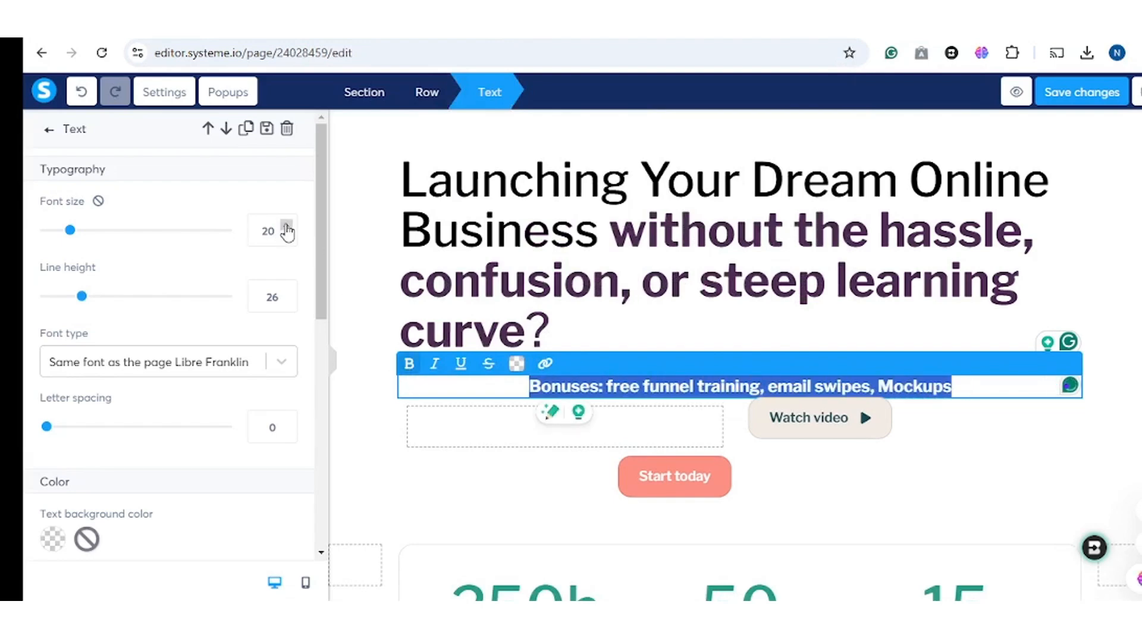
pyautogui.click(285, 228)
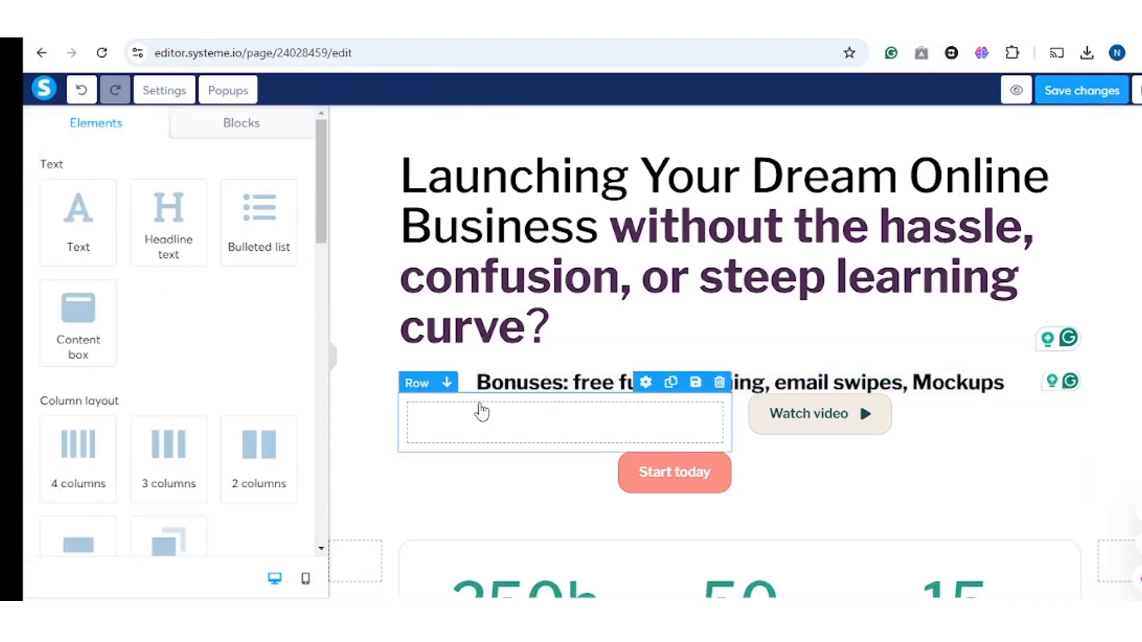
# Delete the "Watch video" button and the empty row below the bonuses line
pyautogui.scroll(3, 479, 411)
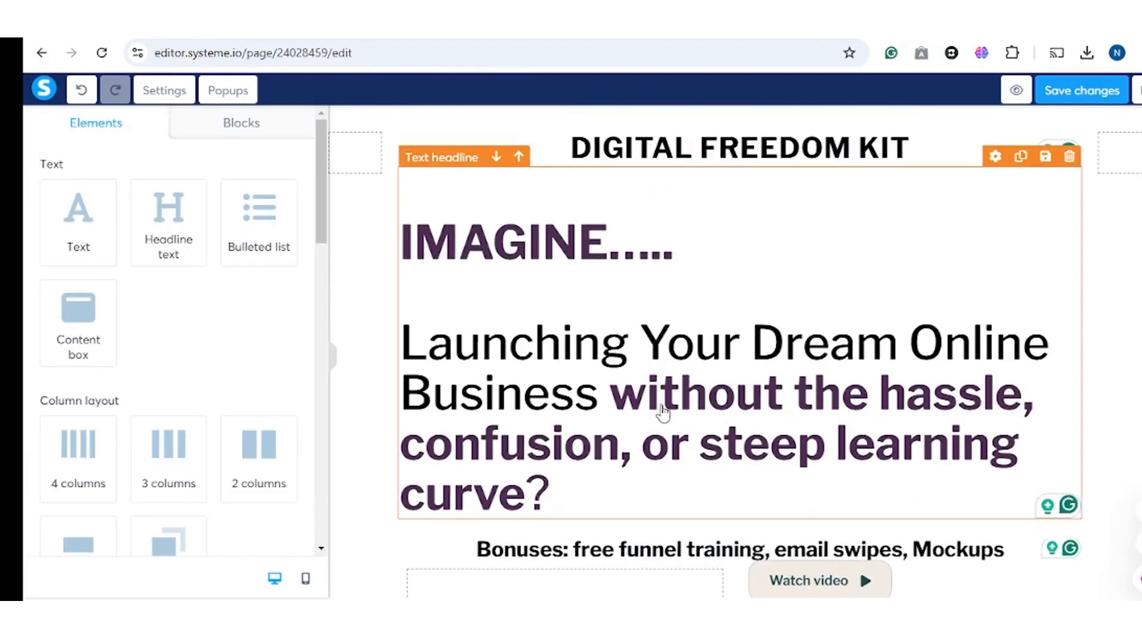
pyautogui.scroll(-1, 678, 434)
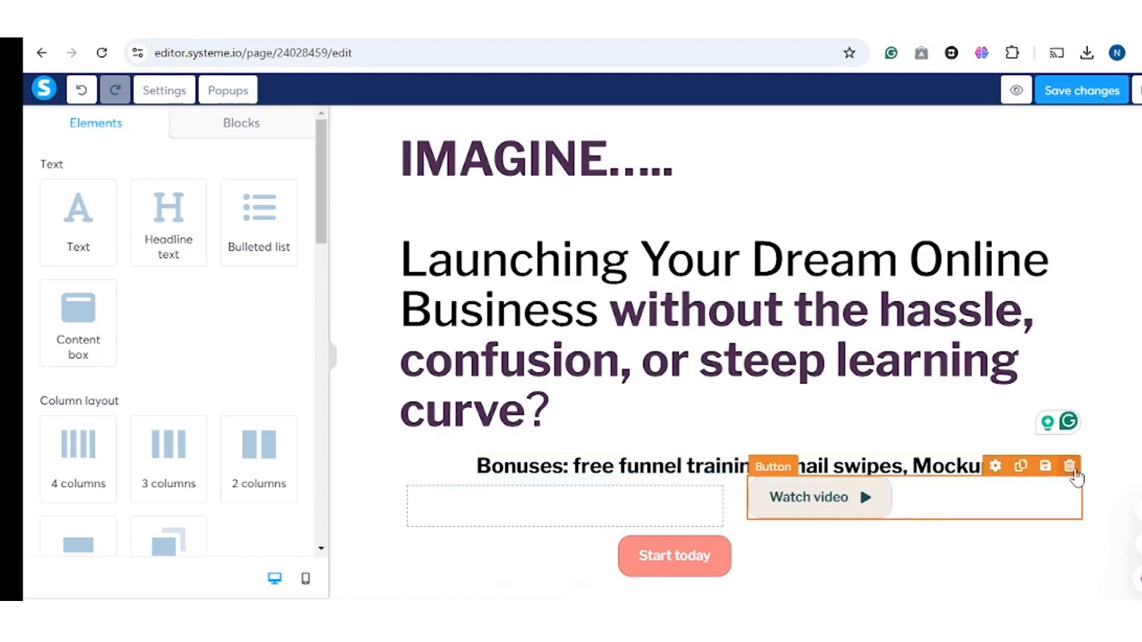
pyautogui.click(1069, 469)
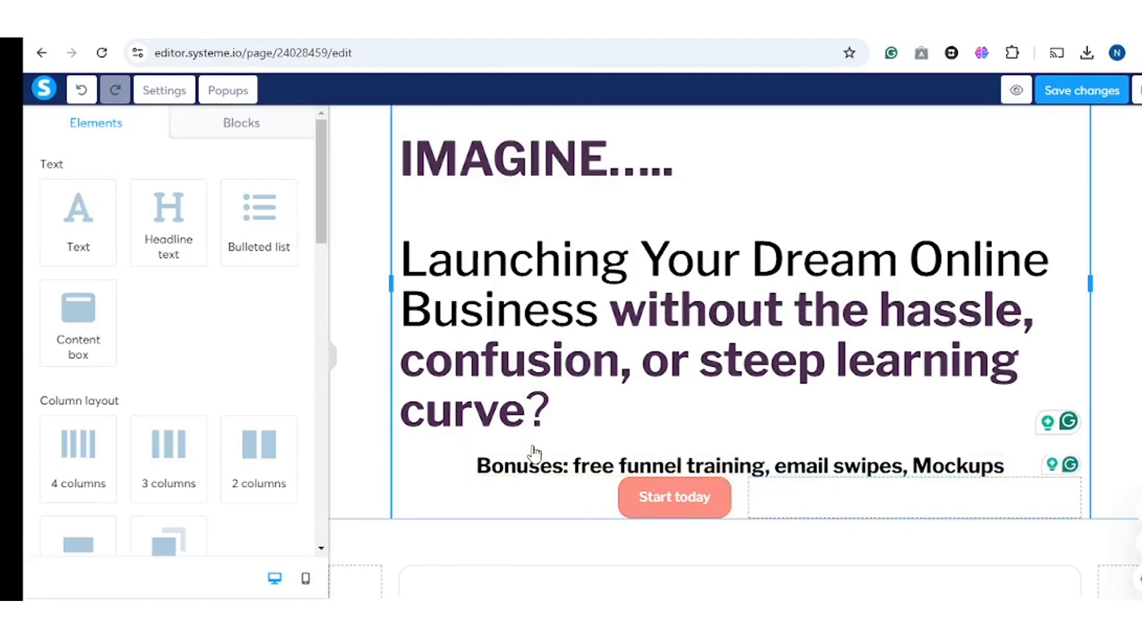
# Give the row containing the "Start today" button individual side margins and increase its top margin to separate it from the bonuses line
pyautogui.click(861, 504)
pyautogui.scroll(-1, 77, 408)
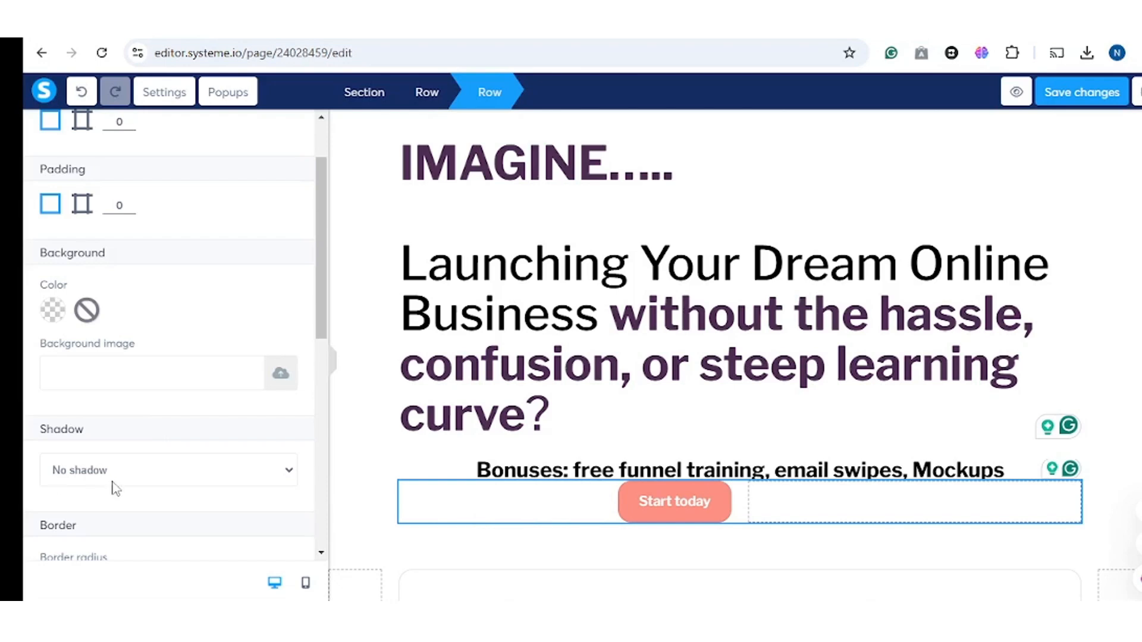
pyautogui.scroll(1, 164, 471)
pyautogui.click(82, 205)
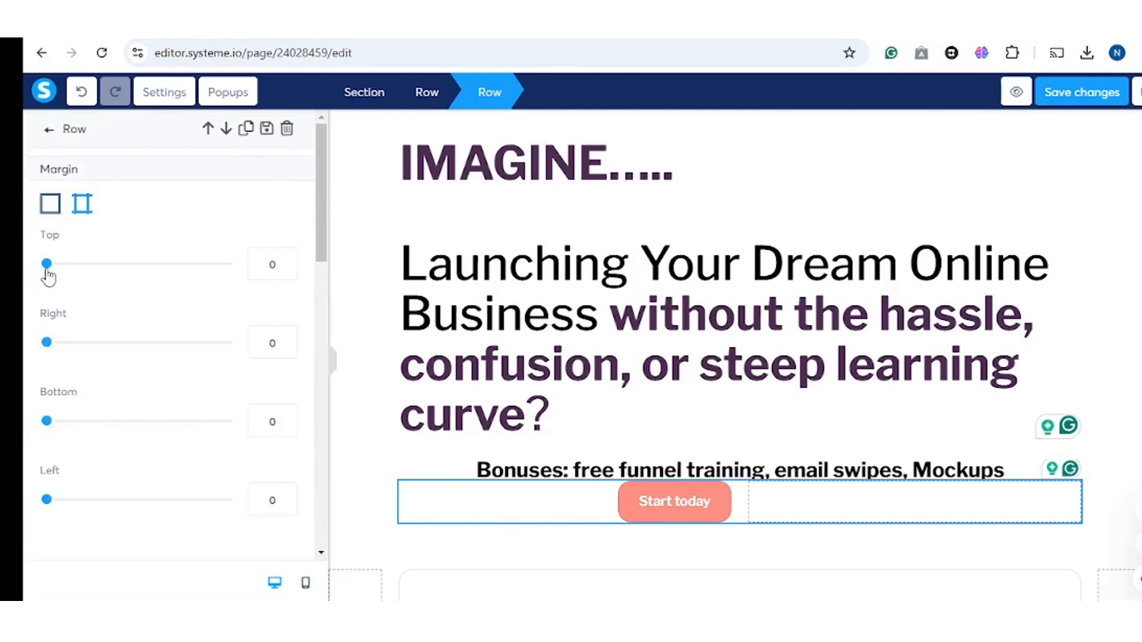
pyautogui.moveTo(64, 268); pyautogui.dragTo(96, 292)
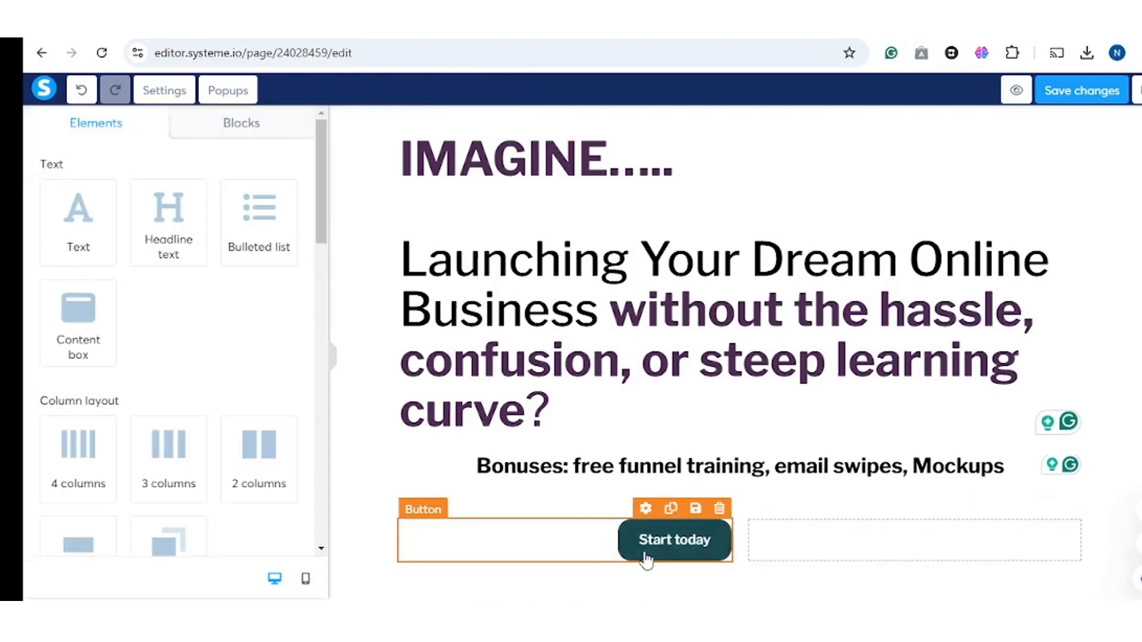
# Set the "Start today" button's background to solid colour 4D2D52
pyautogui.click(647, 558)
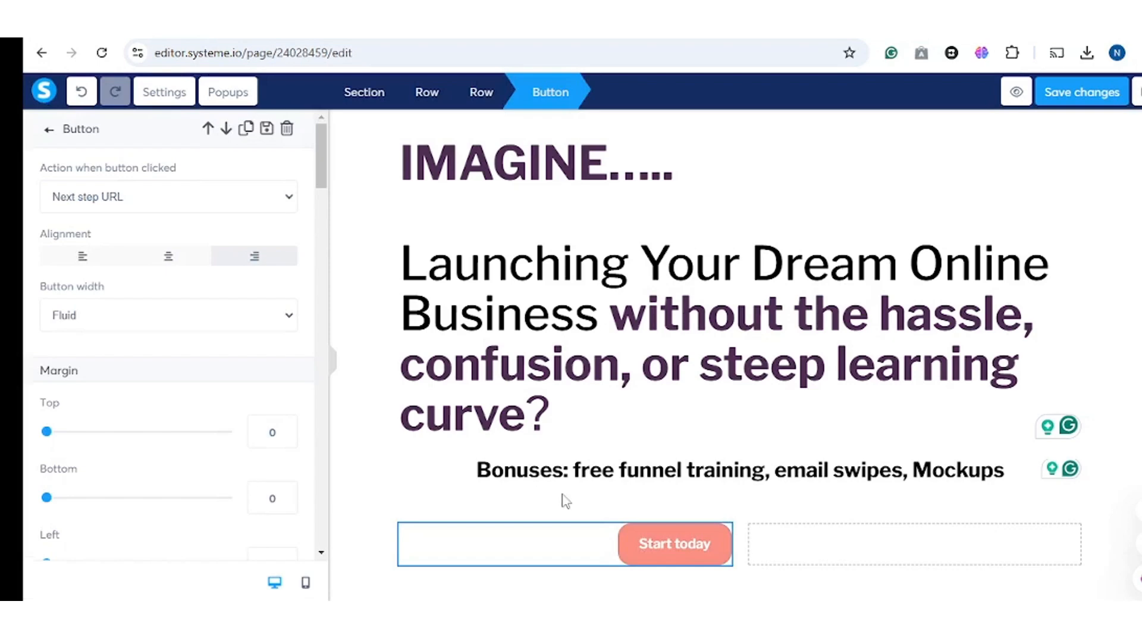
pyautogui.scroll(-9, 242, 447)
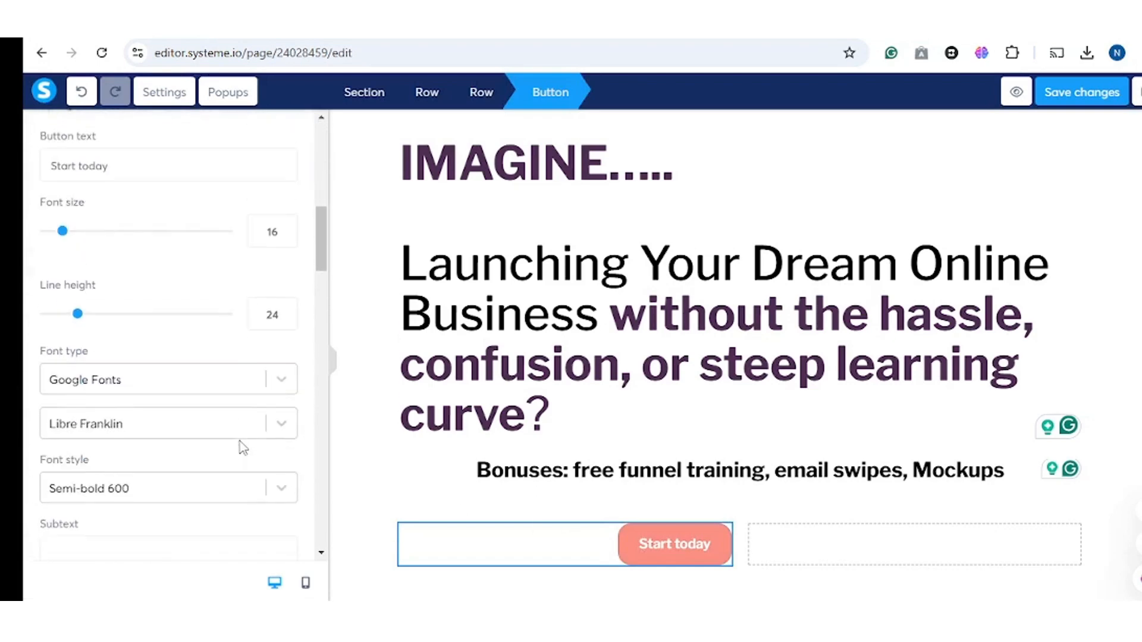
pyautogui.scroll(-8, 242, 447)
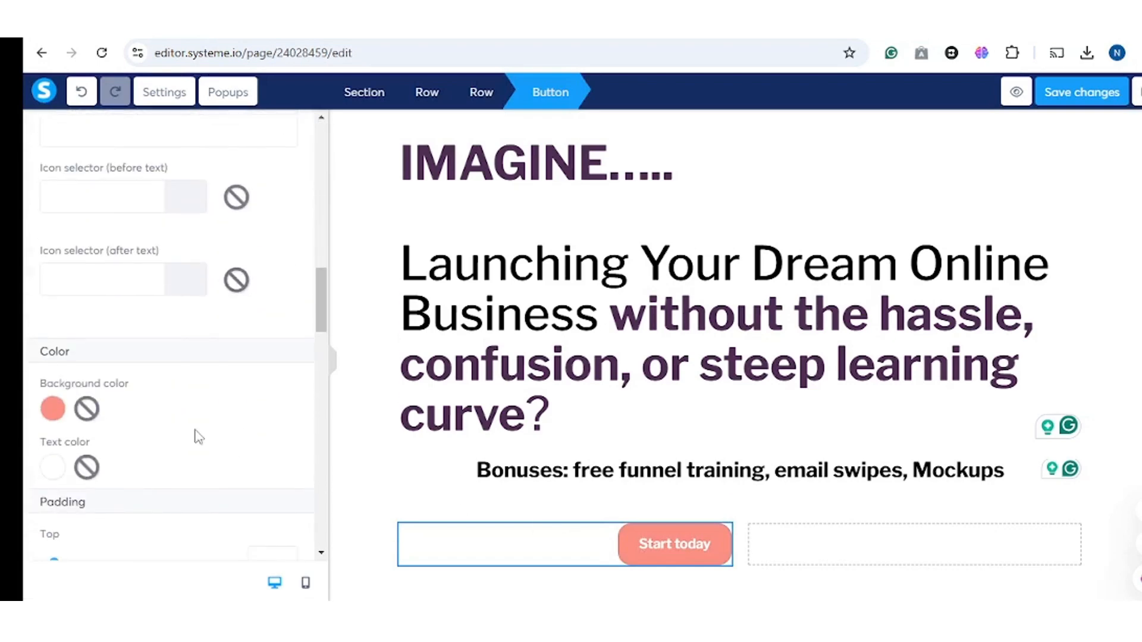
pyautogui.click(55, 414)
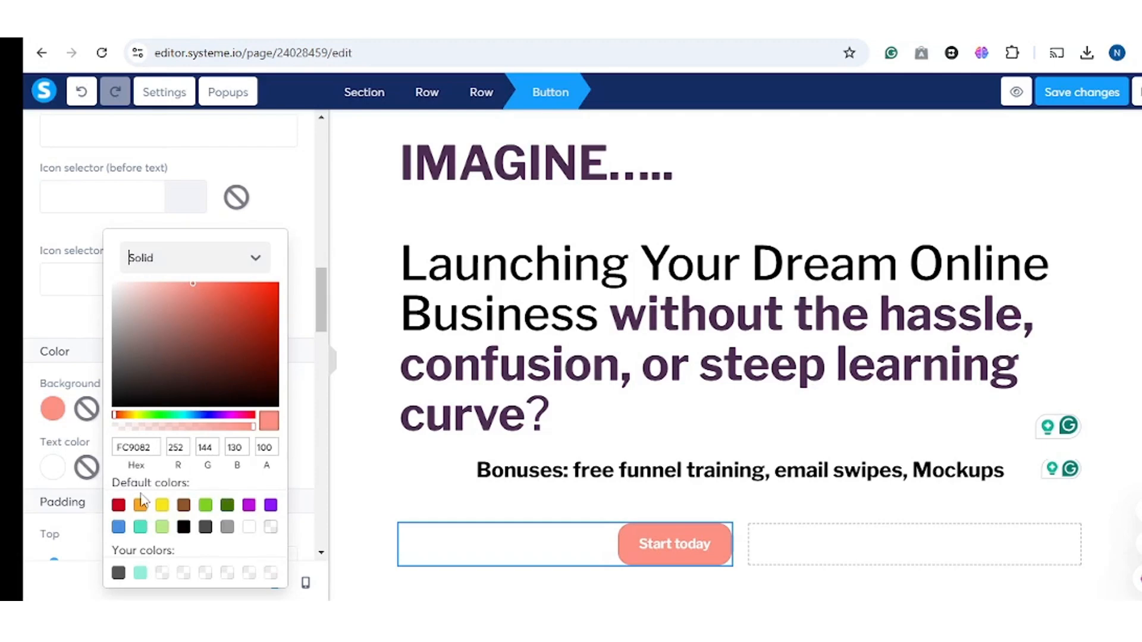
pyautogui.doubleClick(135, 447)
pyautogui.rightClick(152, 447)
pyautogui.click(215, 120)
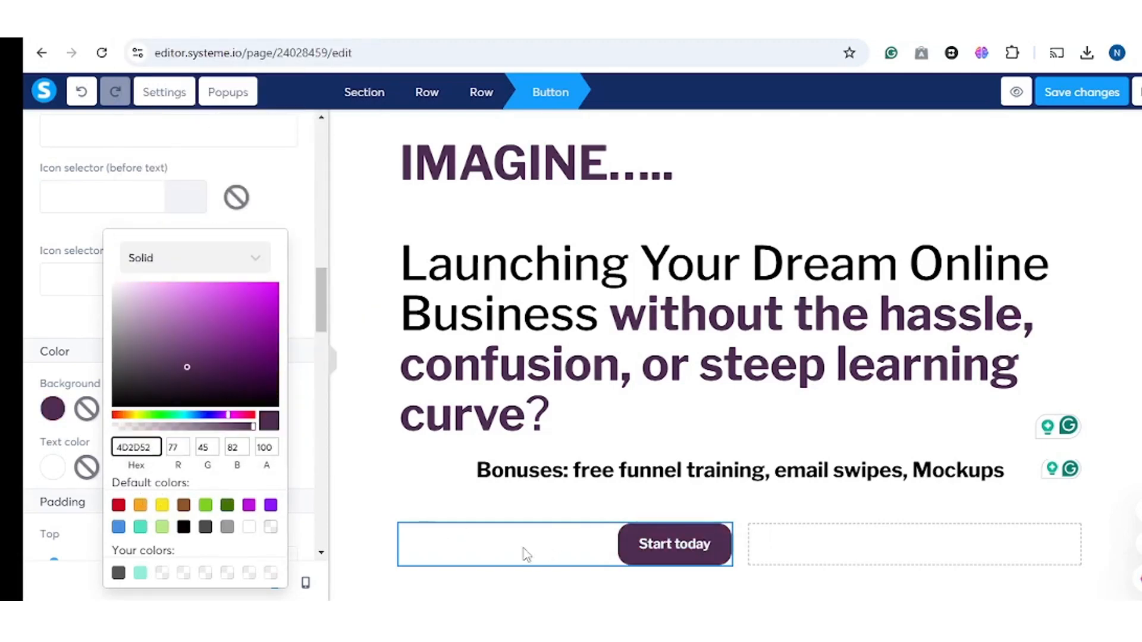
# In mobile view, reduce the font size of the "IMAGINE….. Launching Your Dream Online Business" headline to below 42
pyautogui.click(604, 577)
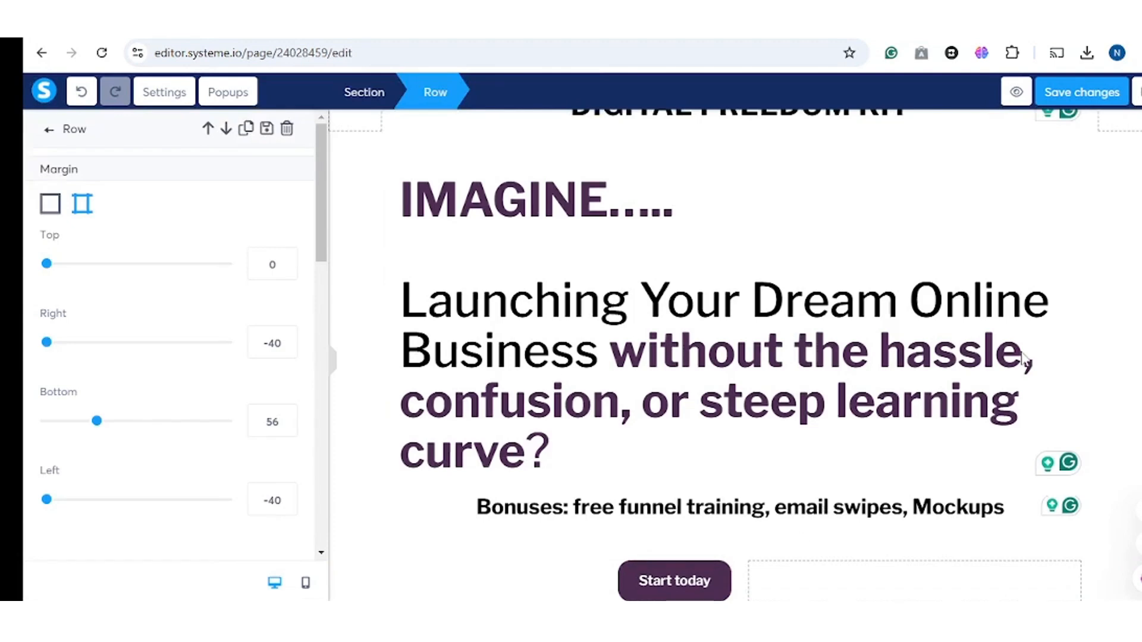
pyautogui.click(306, 586)
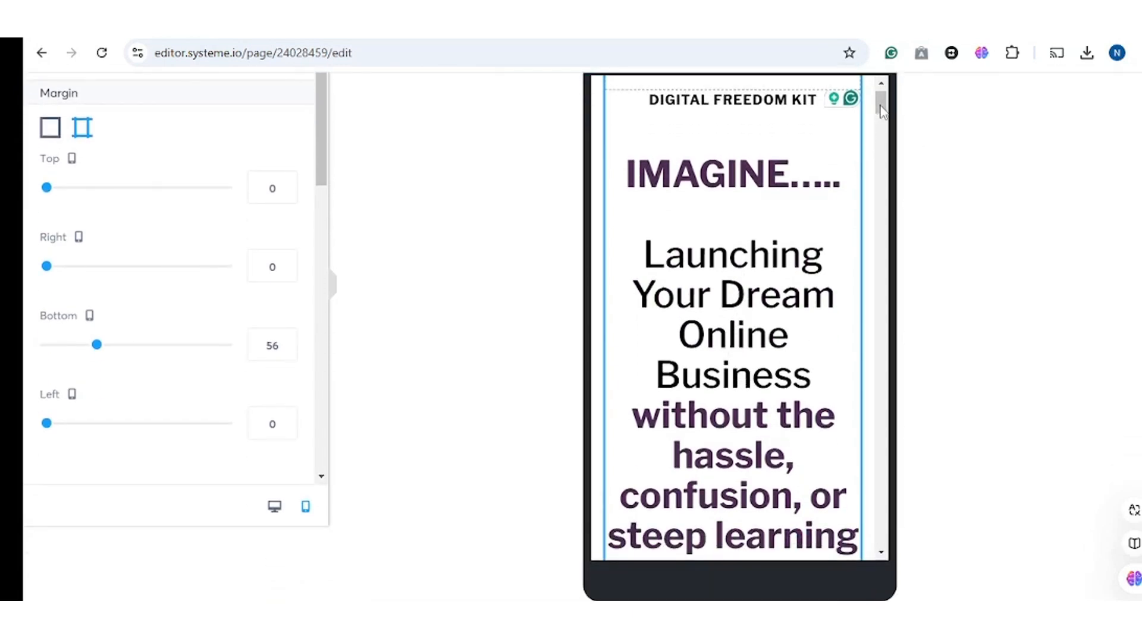
pyautogui.click(780, 256)
pyautogui.scroll(-2, 780, 260)
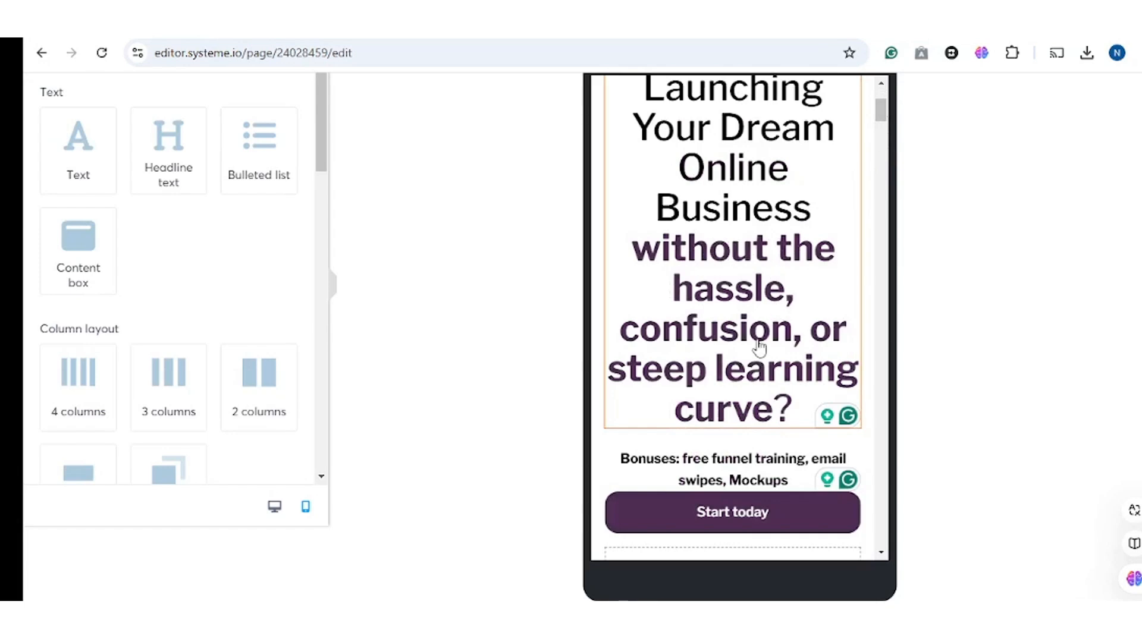
pyautogui.scroll(3, 758, 347)
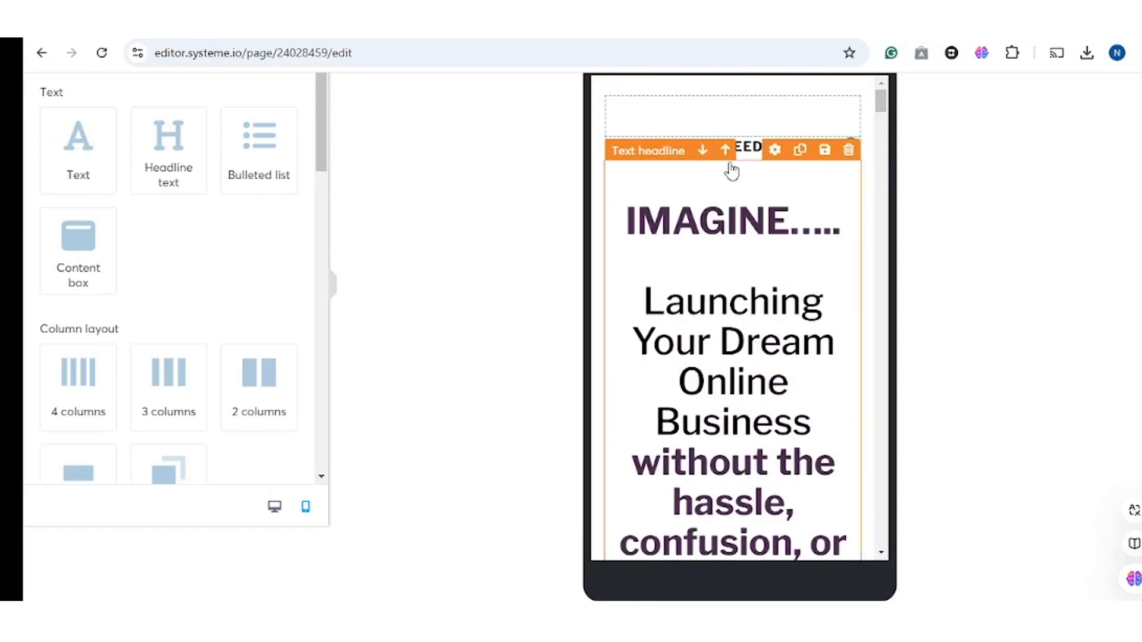
pyautogui.click(730, 247)
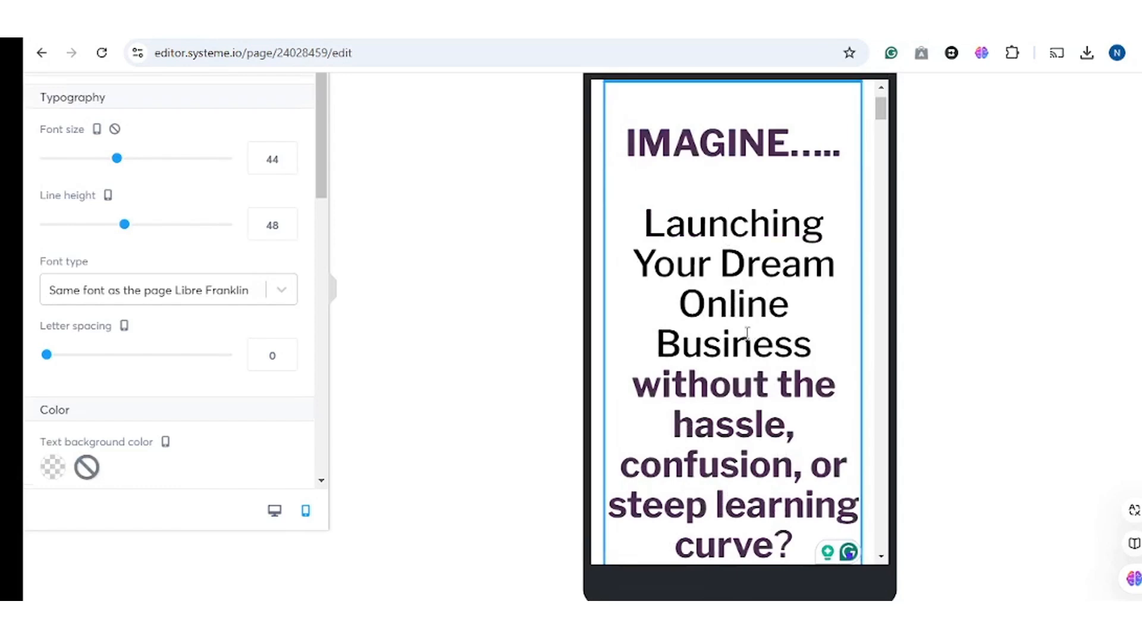
pyautogui.moveTo(200, 262); pyautogui.dragTo(236, 176)
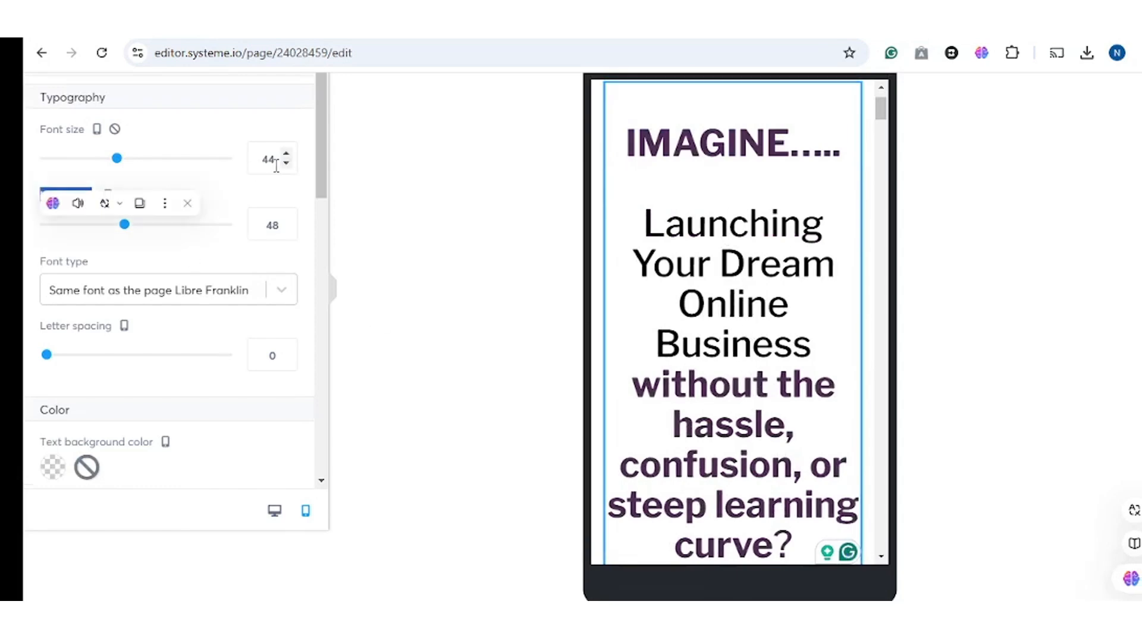
pyautogui.click(113, 160)
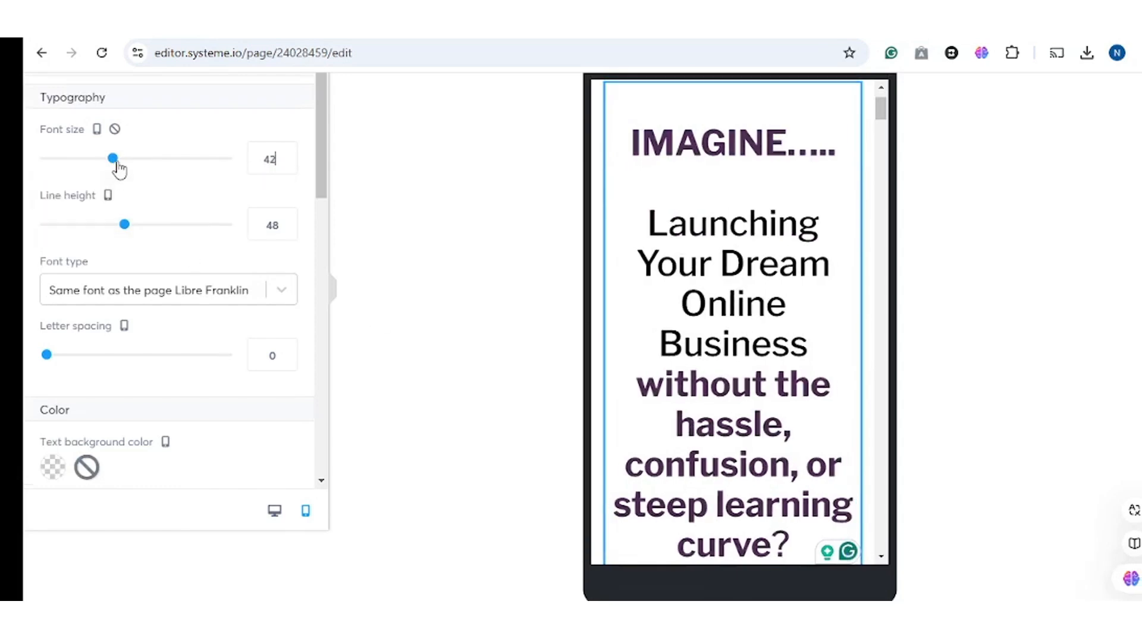
pyautogui.moveTo(111, 162); pyautogui.dragTo(101, 162)
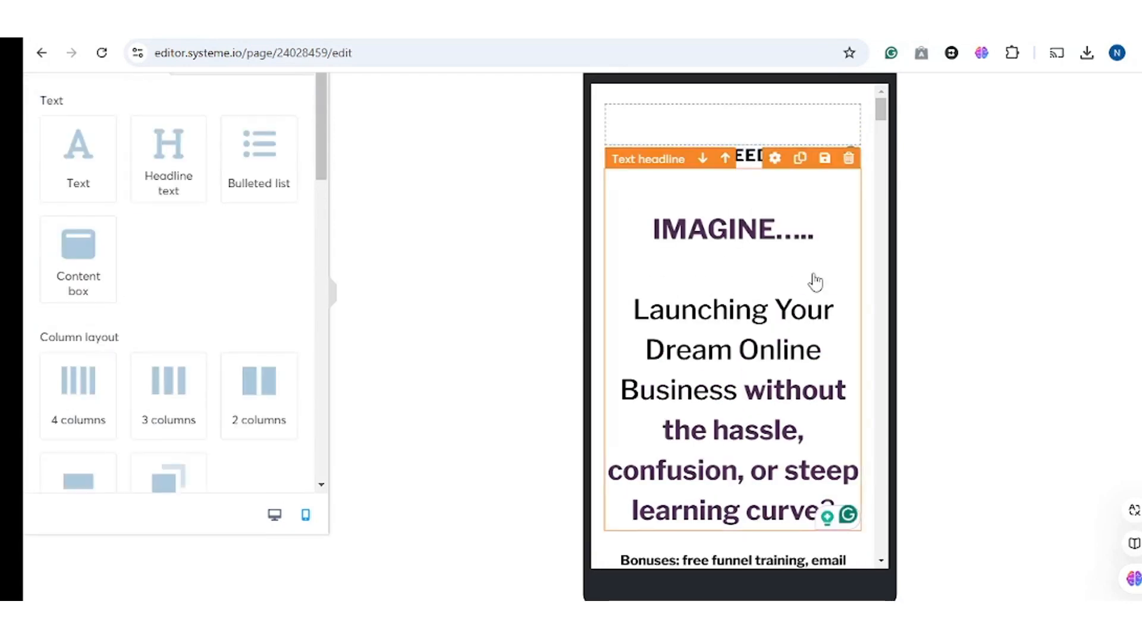
# Check the mobile layout of the headline, bonuses line and "Start today" button, and return to desktop view
pyautogui.scroll(-2, 814, 276)
pyautogui.scroll(-5, 813, 280)
pyautogui.scroll(3, 813, 280)
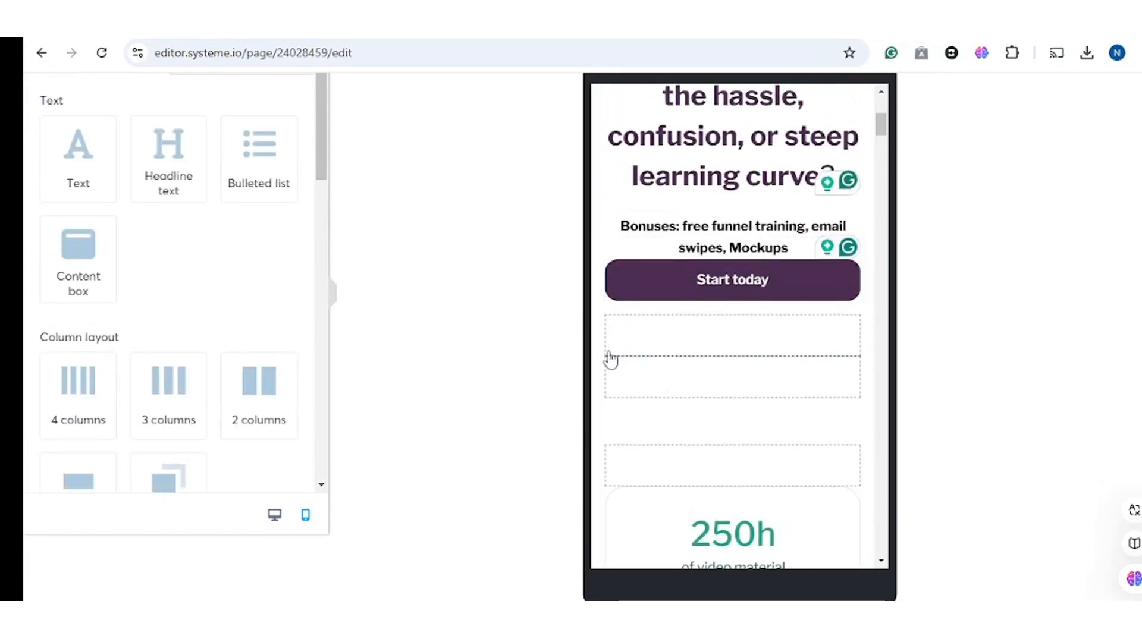
pyautogui.scroll(1, 717, 326)
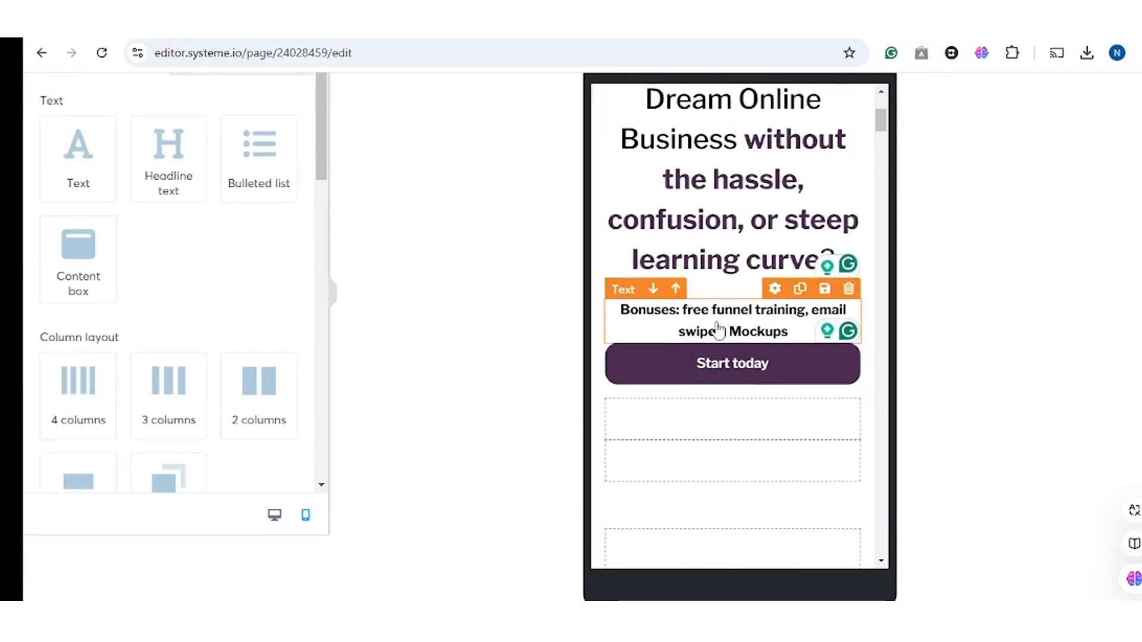
pyautogui.click(274, 515)
pyautogui.scroll(4, 752, 288)
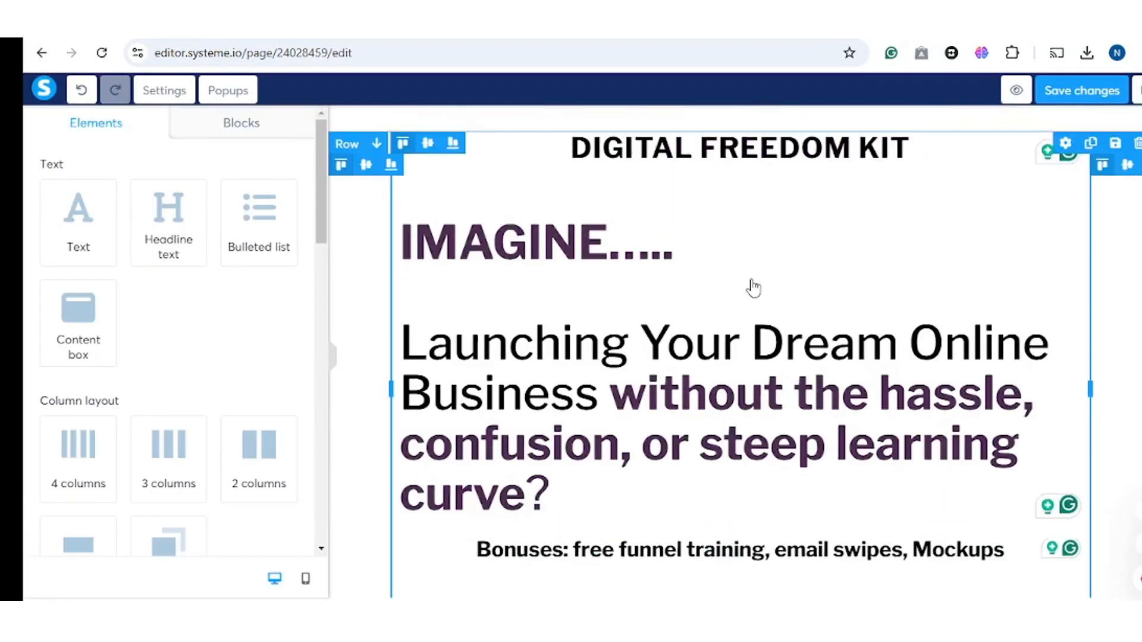
pyautogui.scroll(-1, 753, 288)
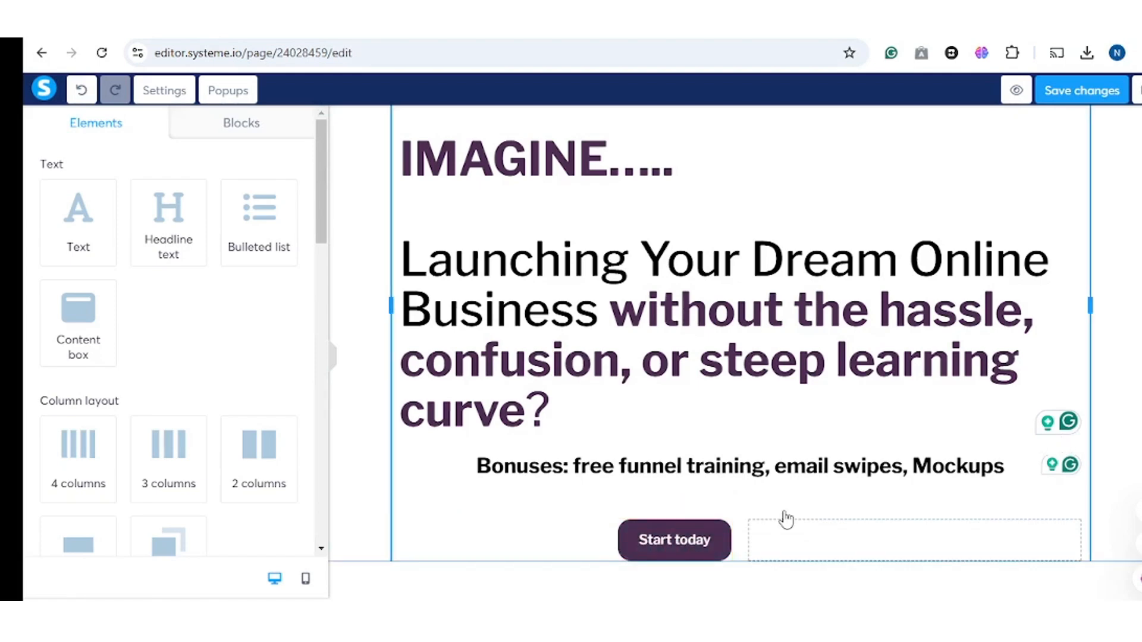
# Review the "Start today" button's settings from typography through shadow and hover effect
pyautogui.click(640, 543)
pyautogui.scroll(-10, 235, 375)
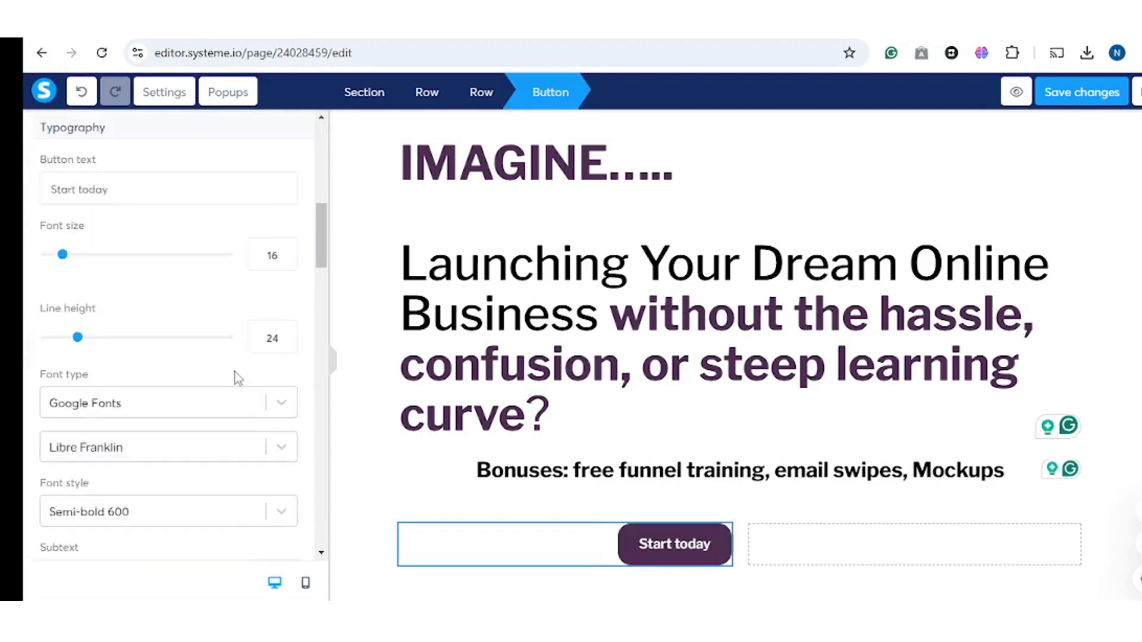
pyautogui.scroll(-10, 238, 375)
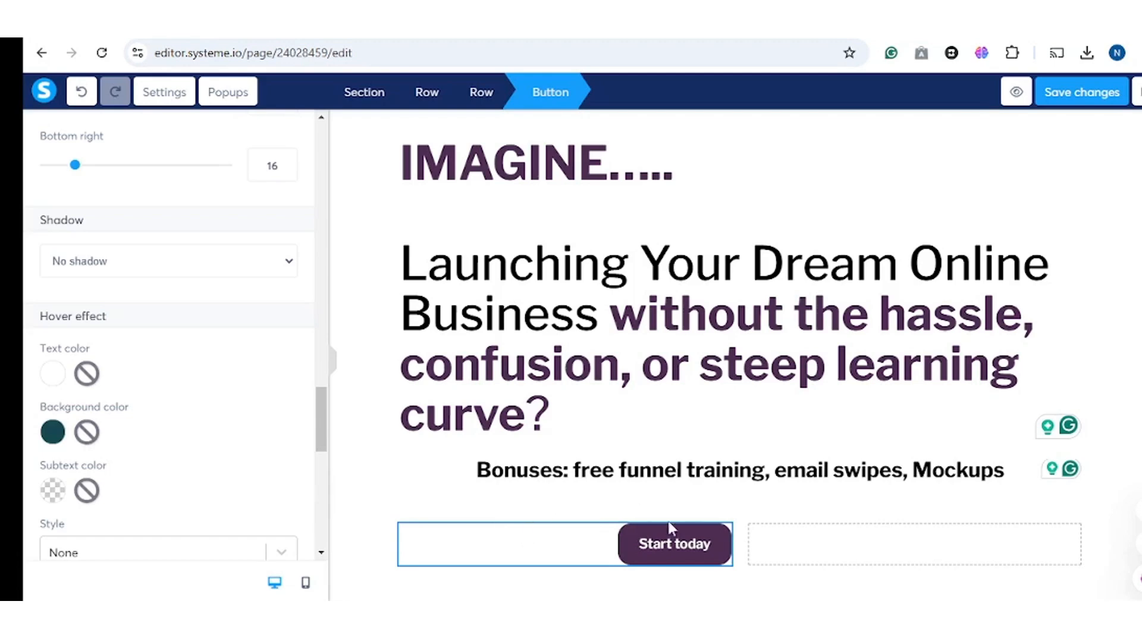
pyautogui.click(766, 504)
# Delete the statistics row showing 250h of video material, 50 expert instructors and 15 years of experience
pyautogui.scroll(-3, 763, 502)
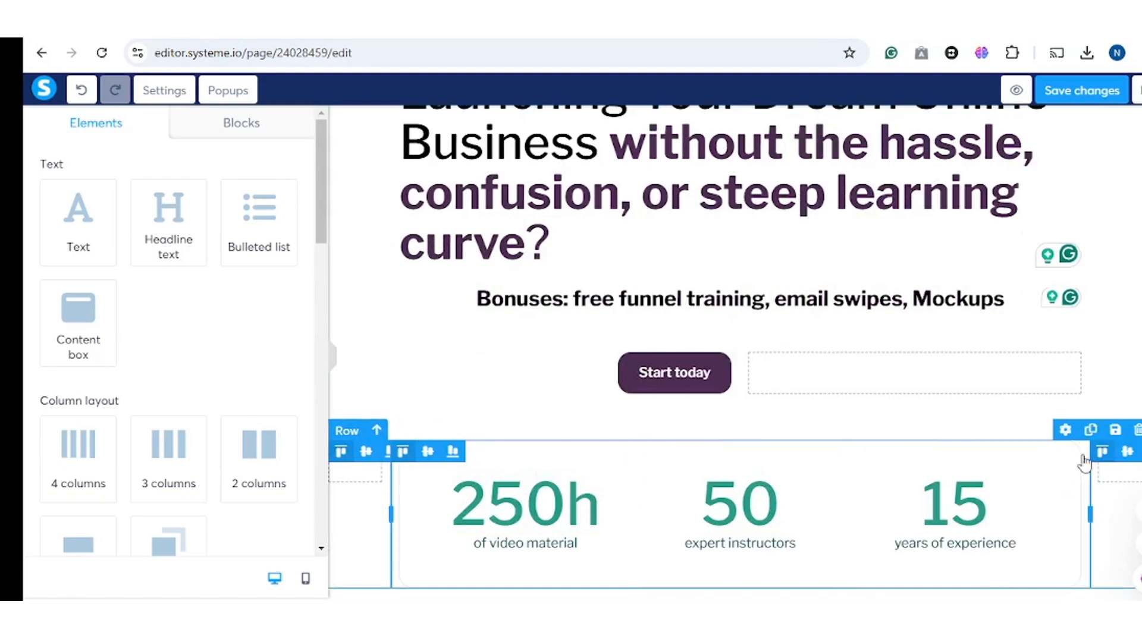
pyautogui.click(1137, 430)
pyautogui.click(668, 158)
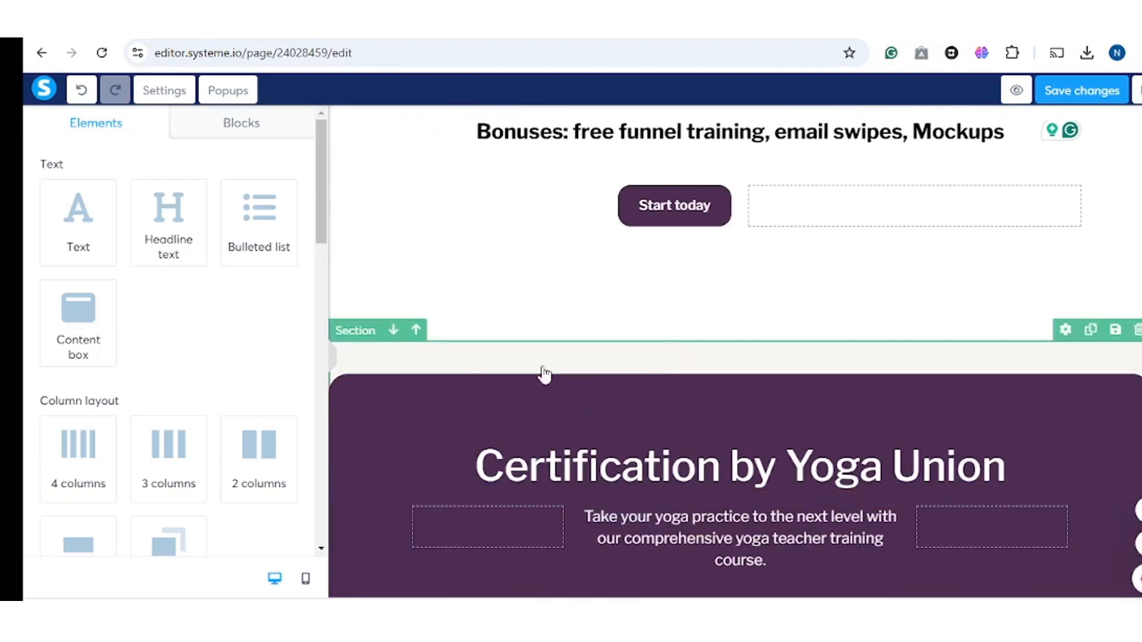
# Set the background colour of the section around the "Certification by Yoga Union" block to white
pyautogui.click(494, 361)
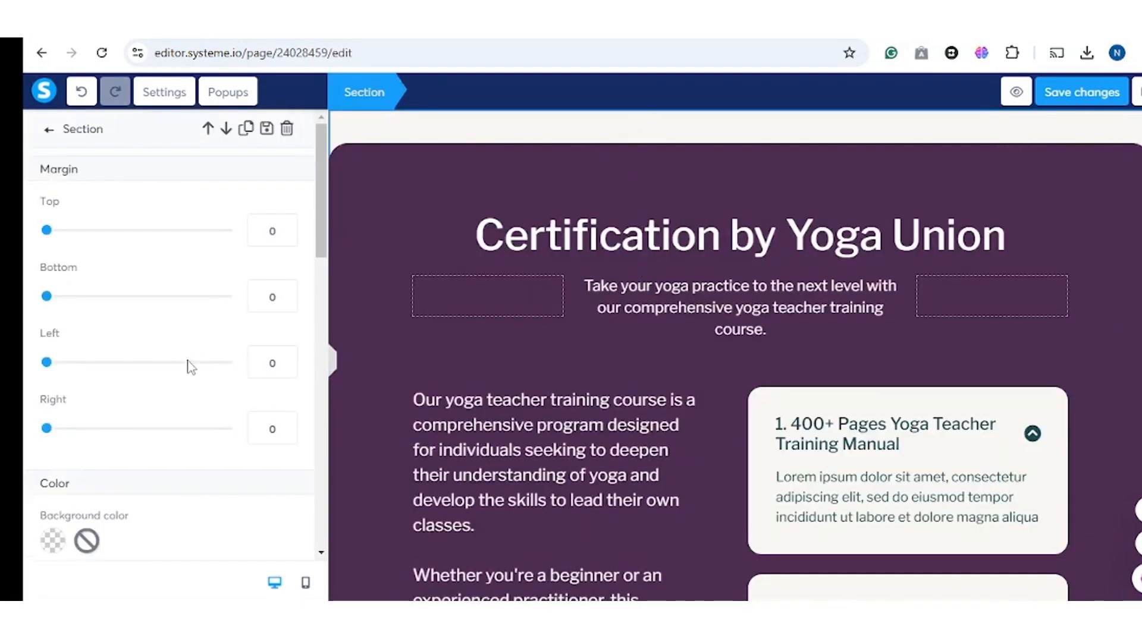
pyautogui.scroll(-5, 190, 366)
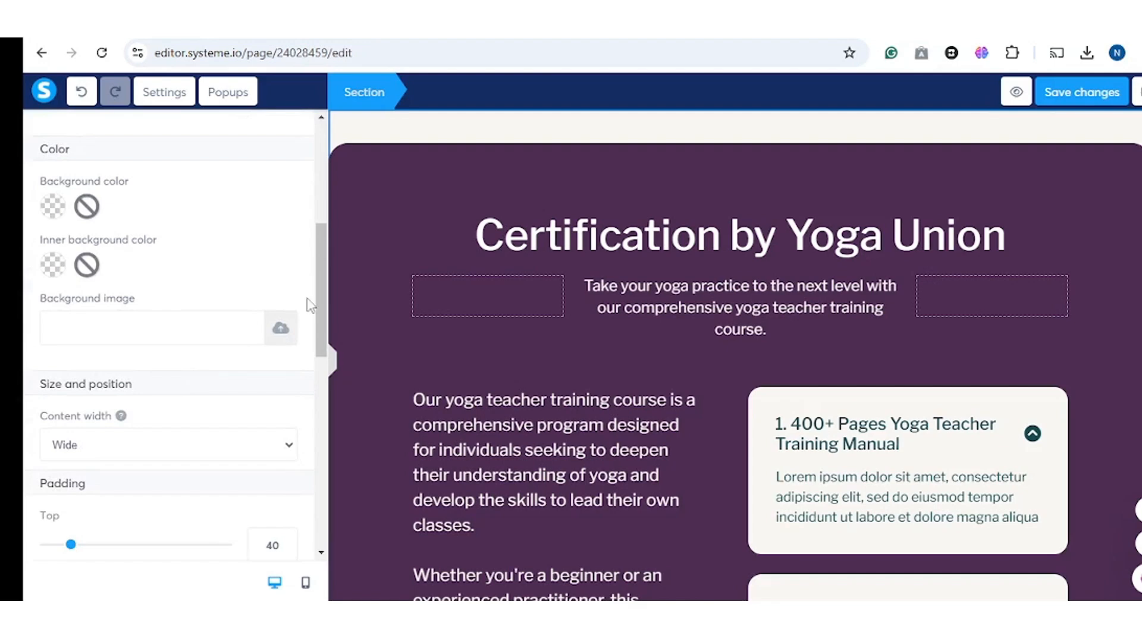
pyautogui.scroll(-9, 107, 326)
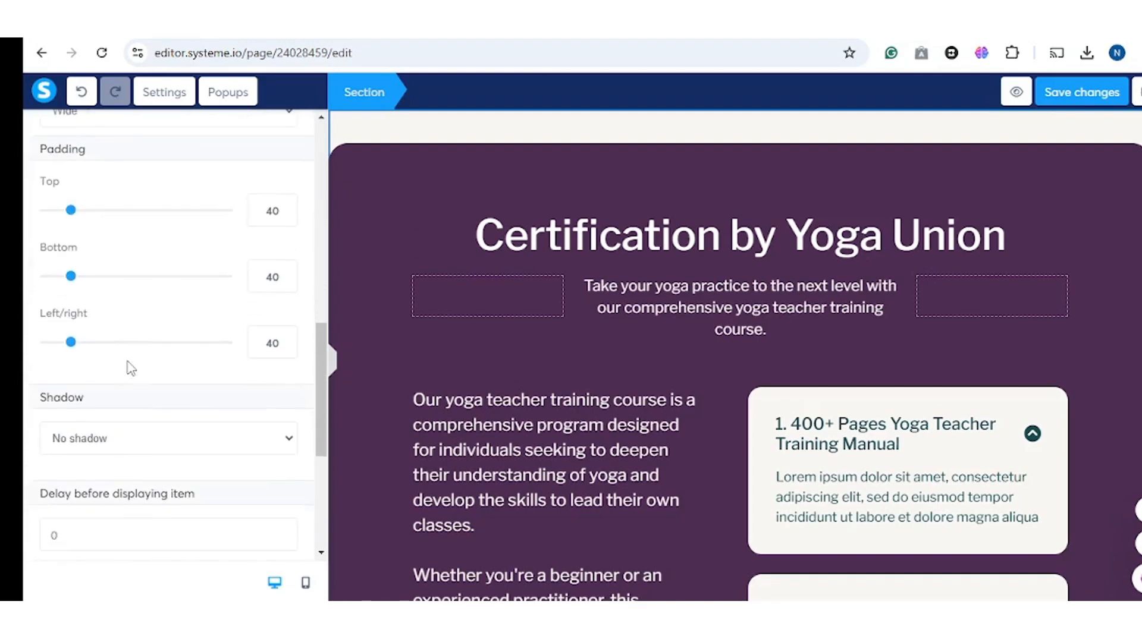
pyautogui.scroll(10, 171, 402)
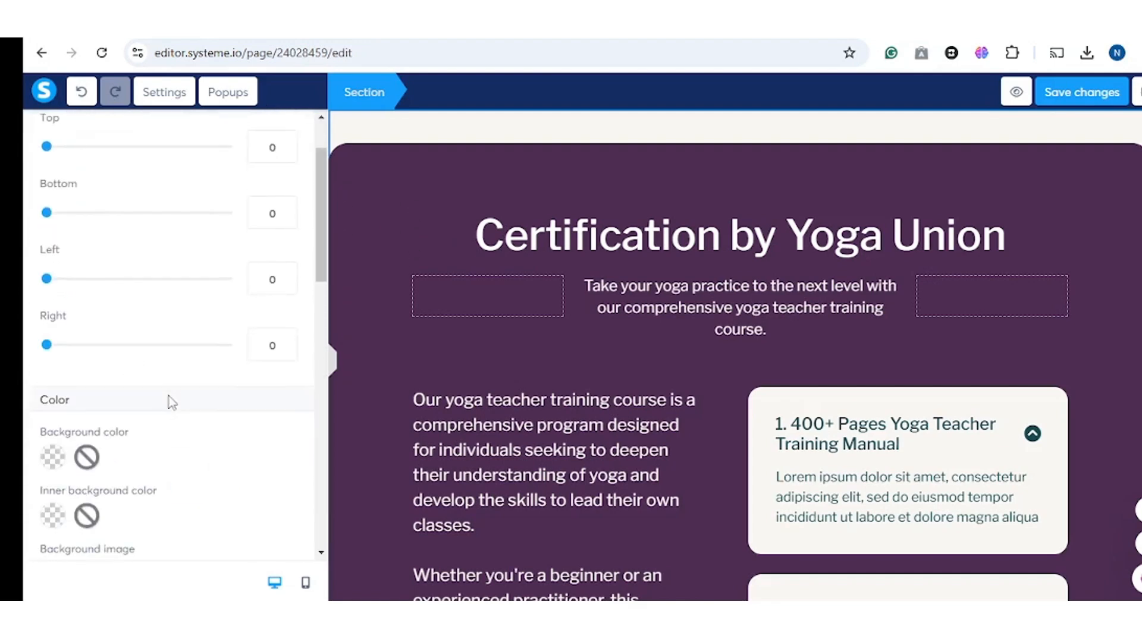
pyautogui.click(54, 457)
pyautogui.click(251, 542)
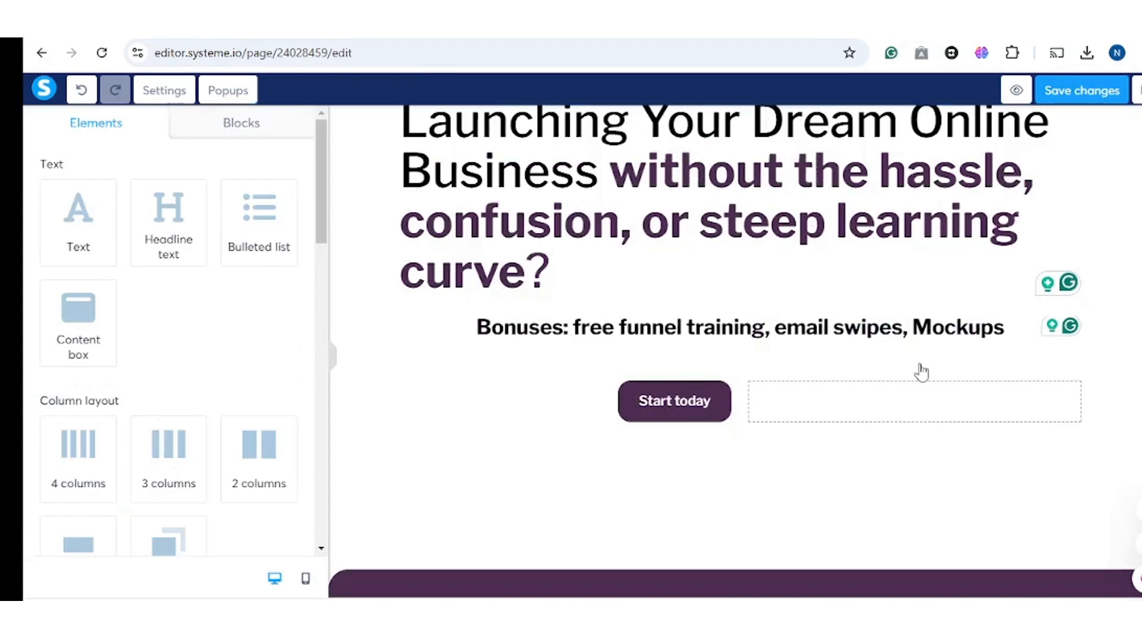
# Remove the "Certification by Yoga Union" heading, its subtitle and the training manual boxes from the purple block
pyautogui.scroll(-6, 920, 373)
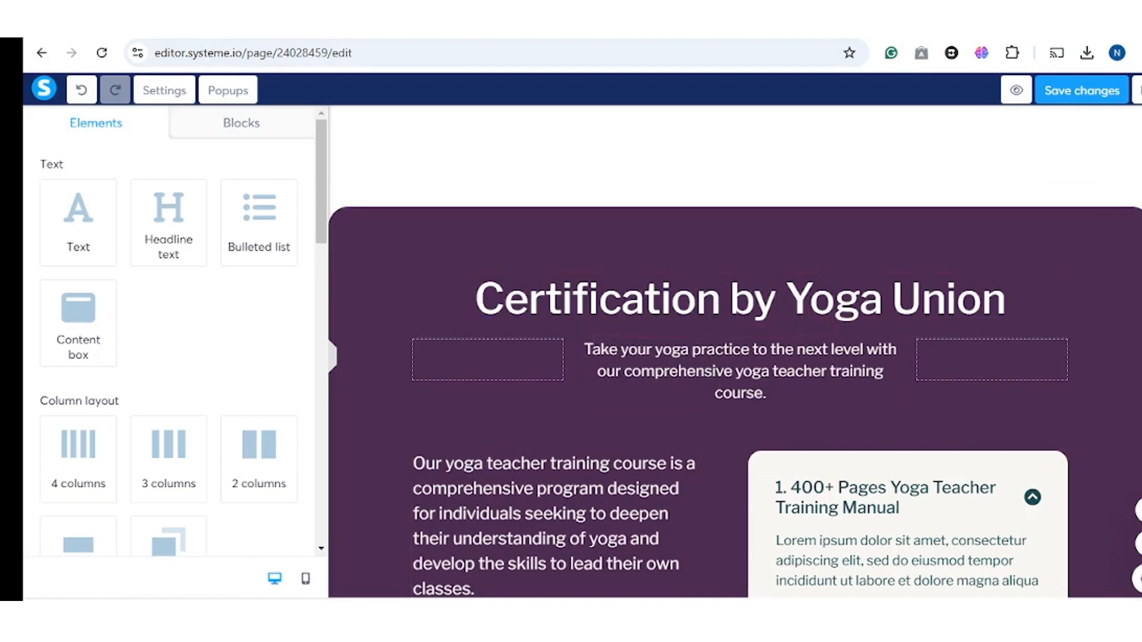
pyautogui.scroll(-7, 795, 351)
pyautogui.scroll(6, 797, 349)
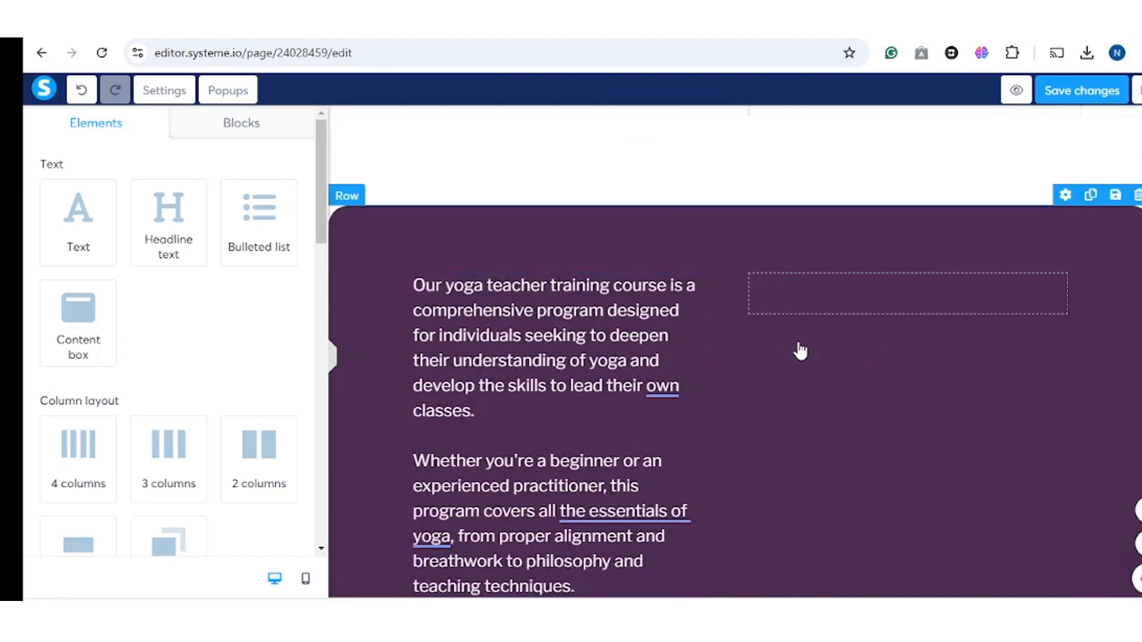
pyautogui.scroll(-3, 797, 349)
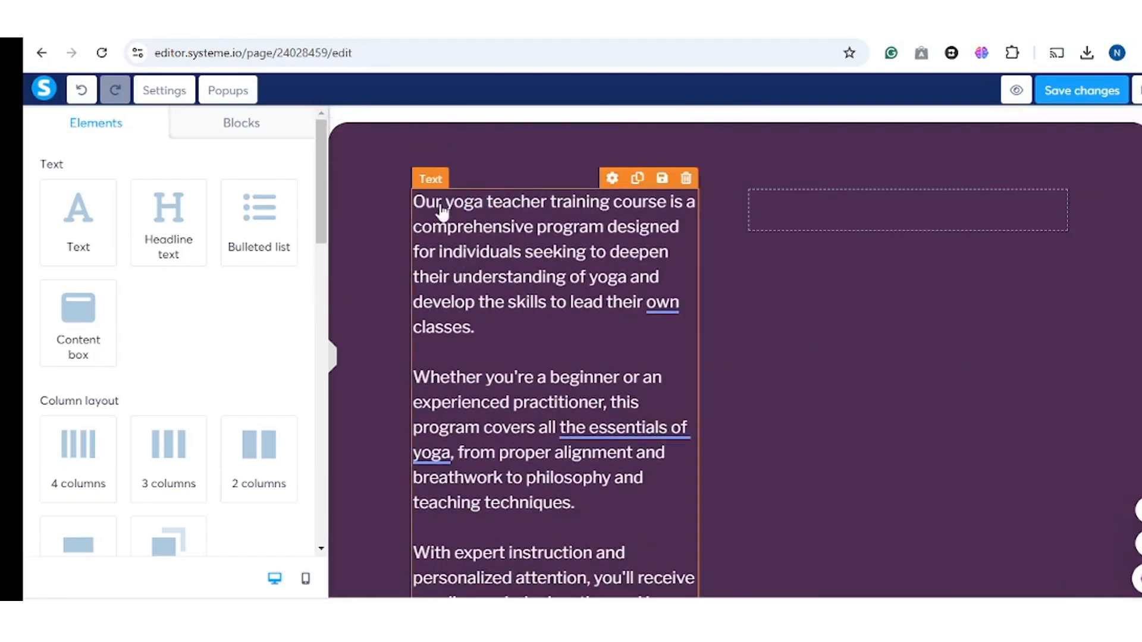
# Clear all the yoga teacher training paragraphs from the text element in the purple block
pyautogui.click(425, 215)
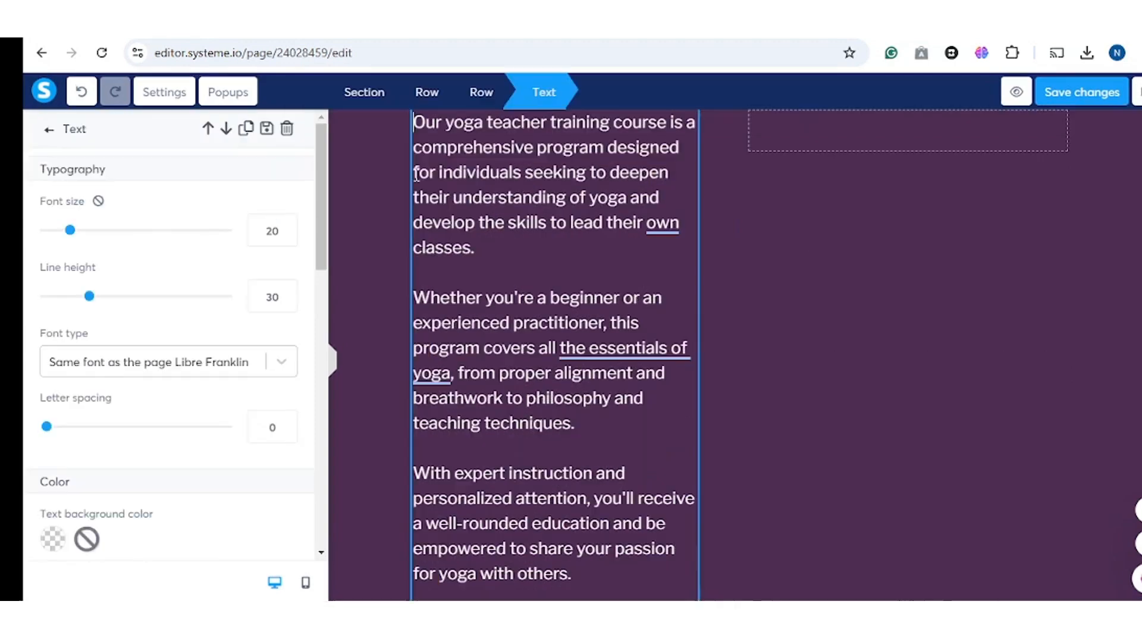
pyautogui.moveTo(415, 123); pyautogui.dragTo(605, 572)
pyautogui.press('BackSpace')
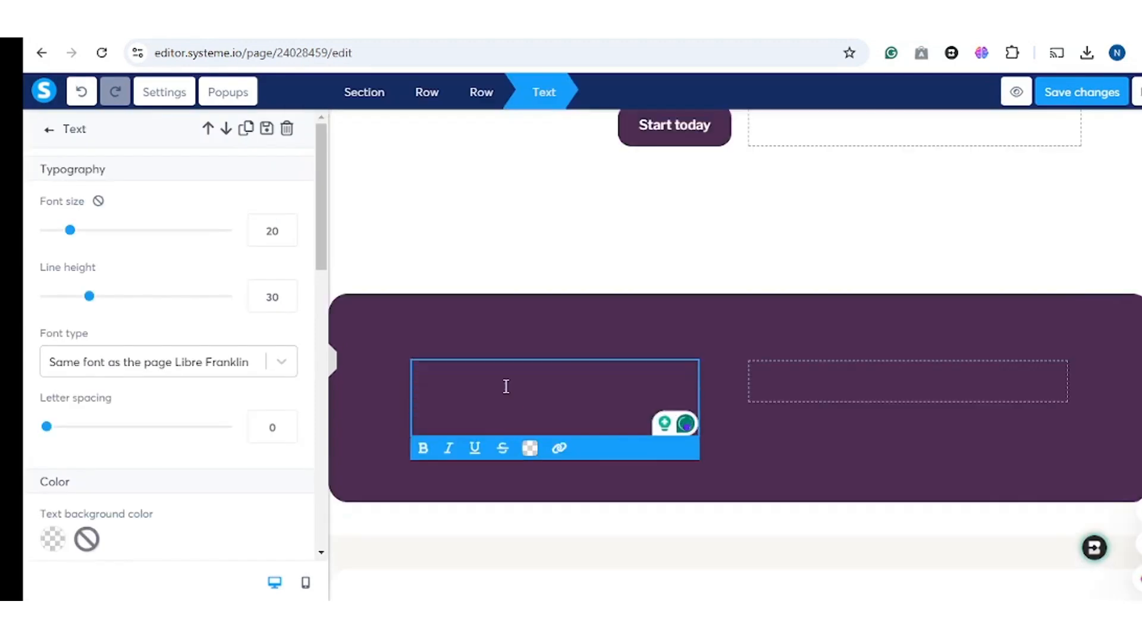
# Add a bulleted list to the purple block covering the done-for-you funnel, the potential for over $1,000/month and the all-in-one platform, with key phrases bold
pyautogui.moveTo(258, 222); pyautogui.dragTo(494, 376)
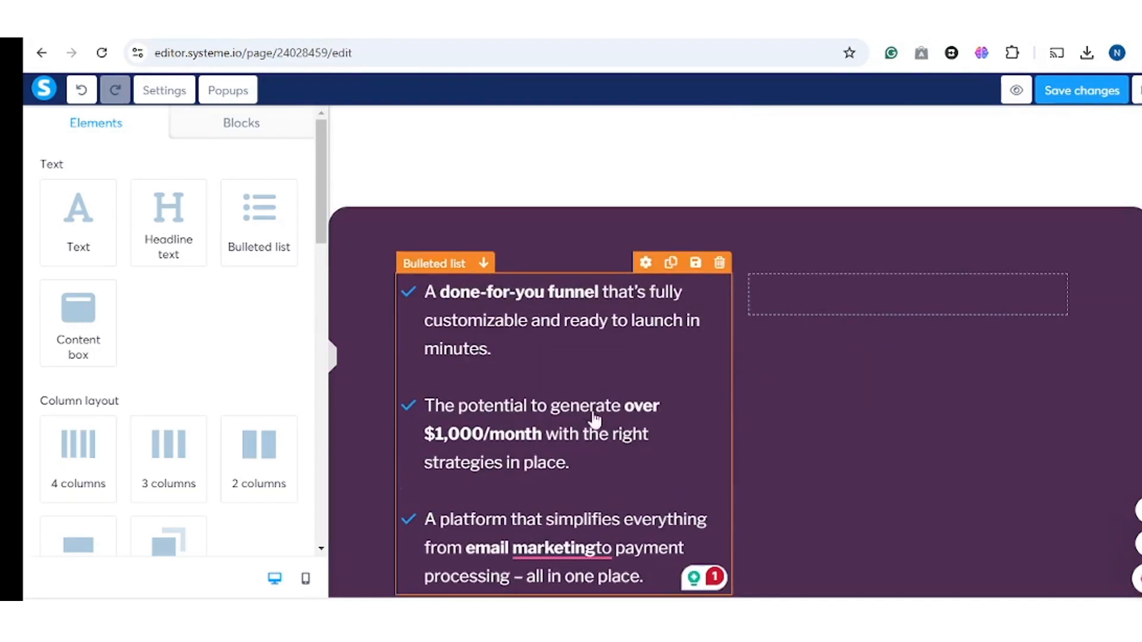
pyautogui.scroll(-2, 517, 425)
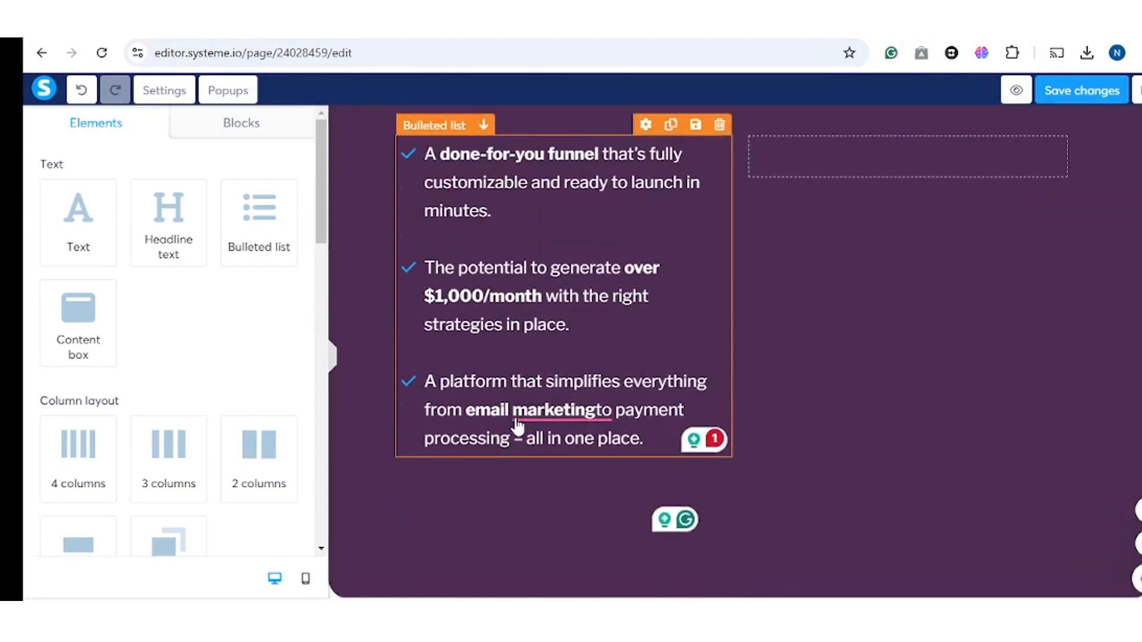
pyautogui.scroll(2, 571, 398)
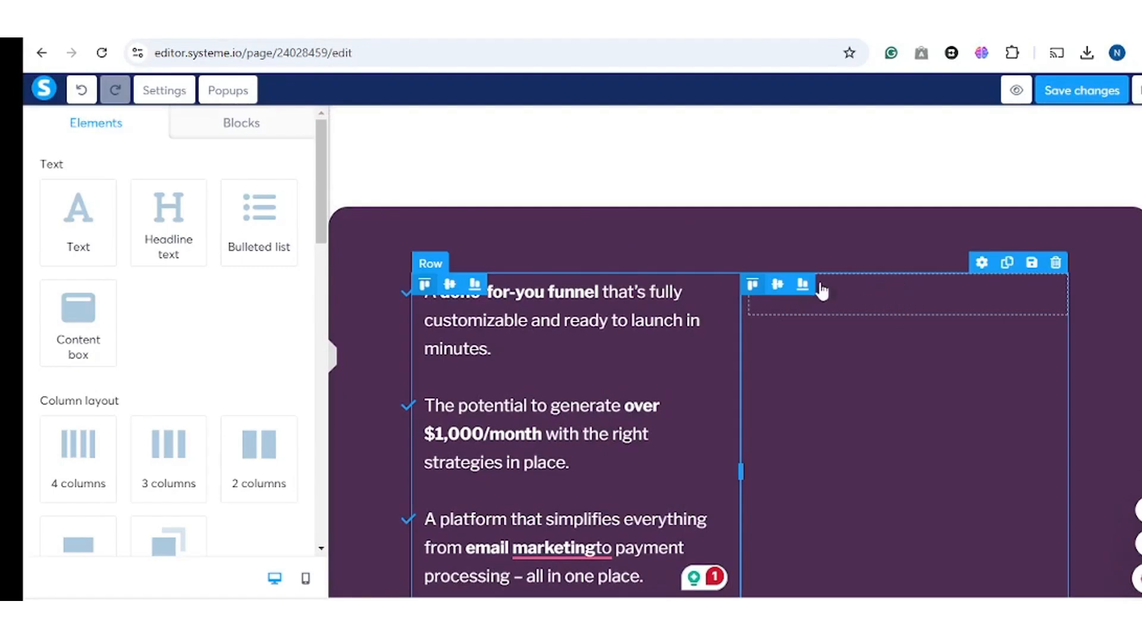
# Insert a 2-column layout into the empty column beside the bulleted list
pyautogui.click(903, 303)
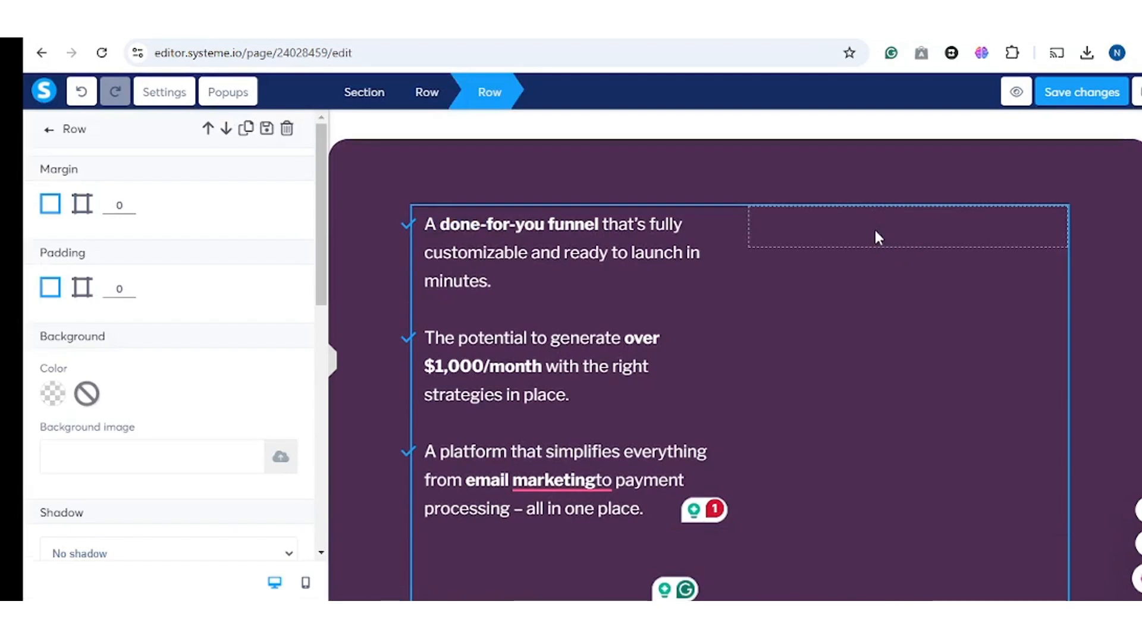
pyautogui.click(841, 232)
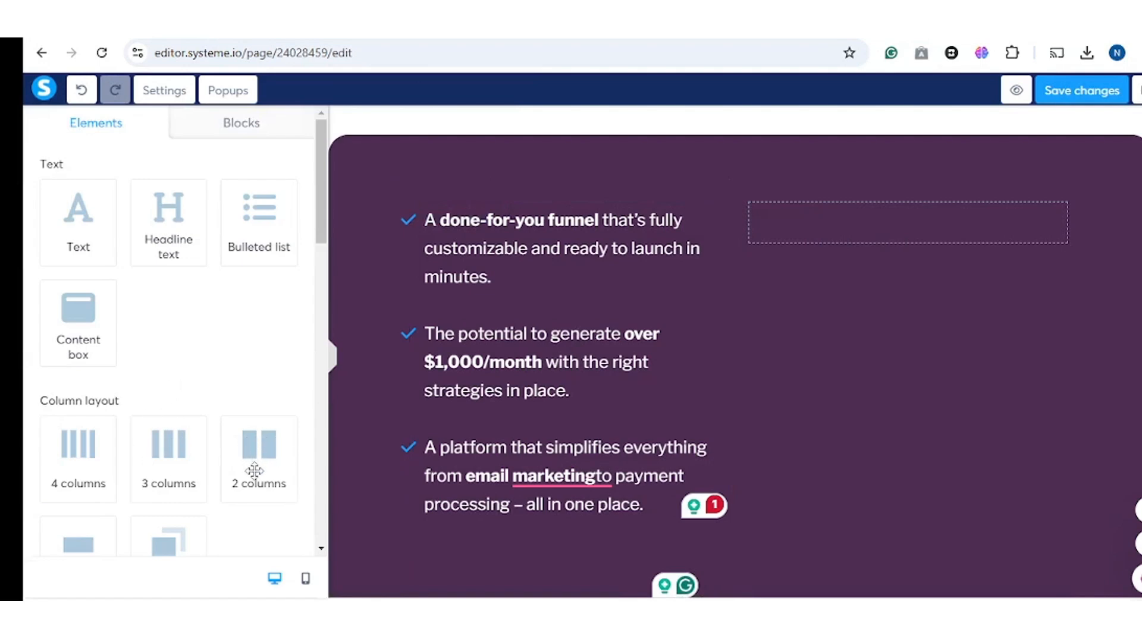
pyautogui.moveTo(257, 471); pyautogui.dragTo(875, 245)
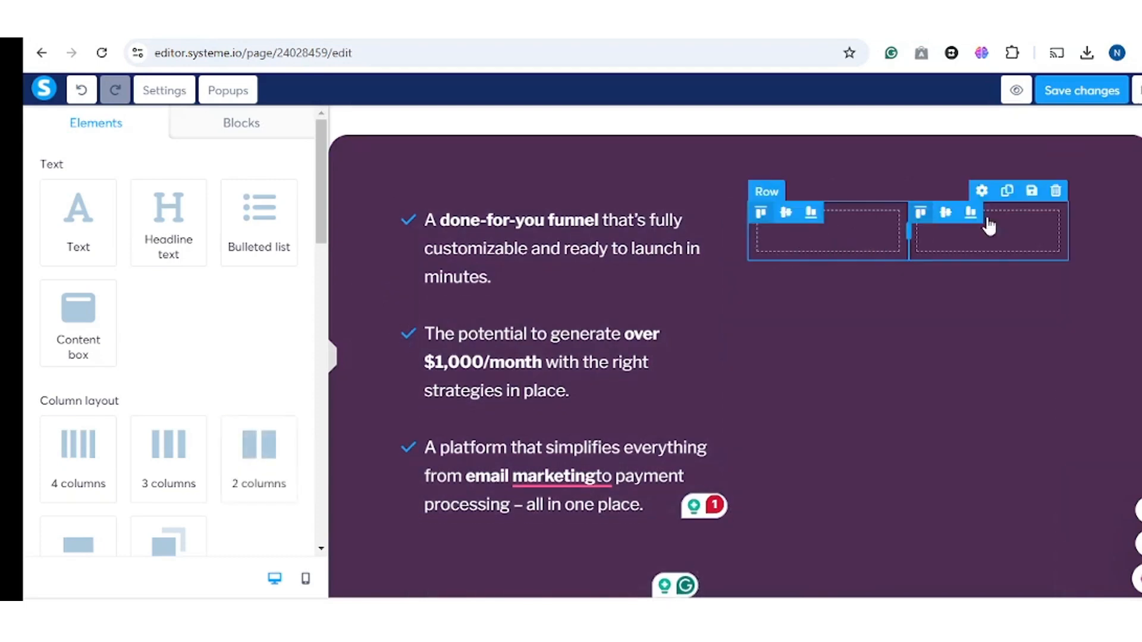
# Add an image element to the first cell of the 2-column layout beside the bulleted list
pyautogui.scroll(4, 854, 375)
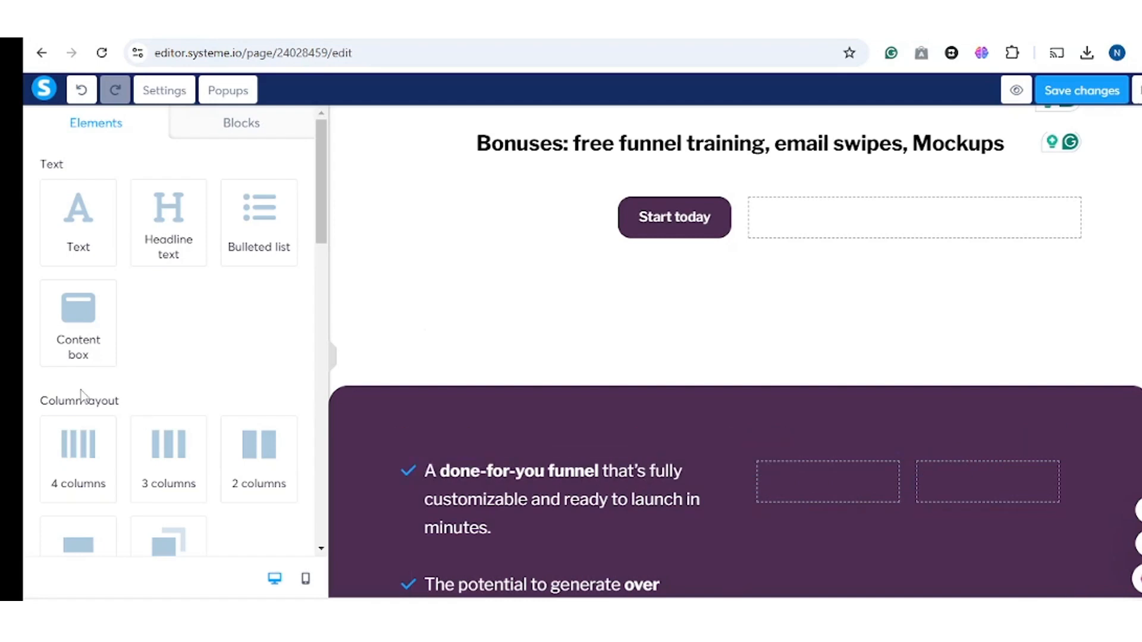
pyautogui.scroll(-3, 173, 446)
pyautogui.scroll(-1, 176, 452)
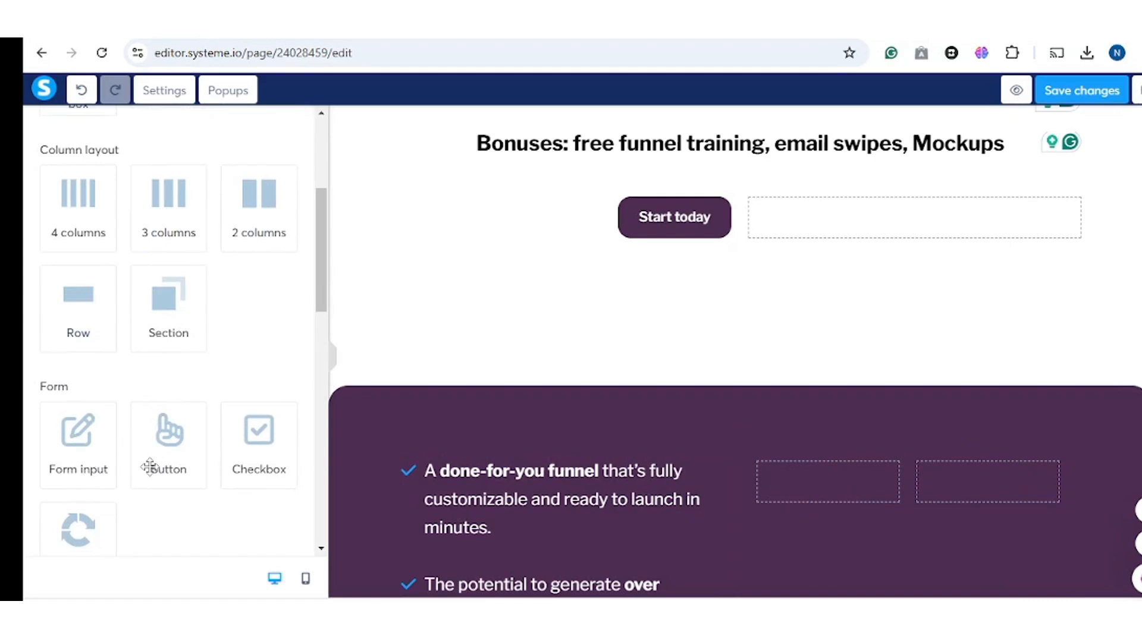
pyautogui.scroll(-4, 246, 501)
pyautogui.scroll(7, 246, 500)
pyautogui.moveTo(74, 318); pyautogui.dragTo(839, 488)
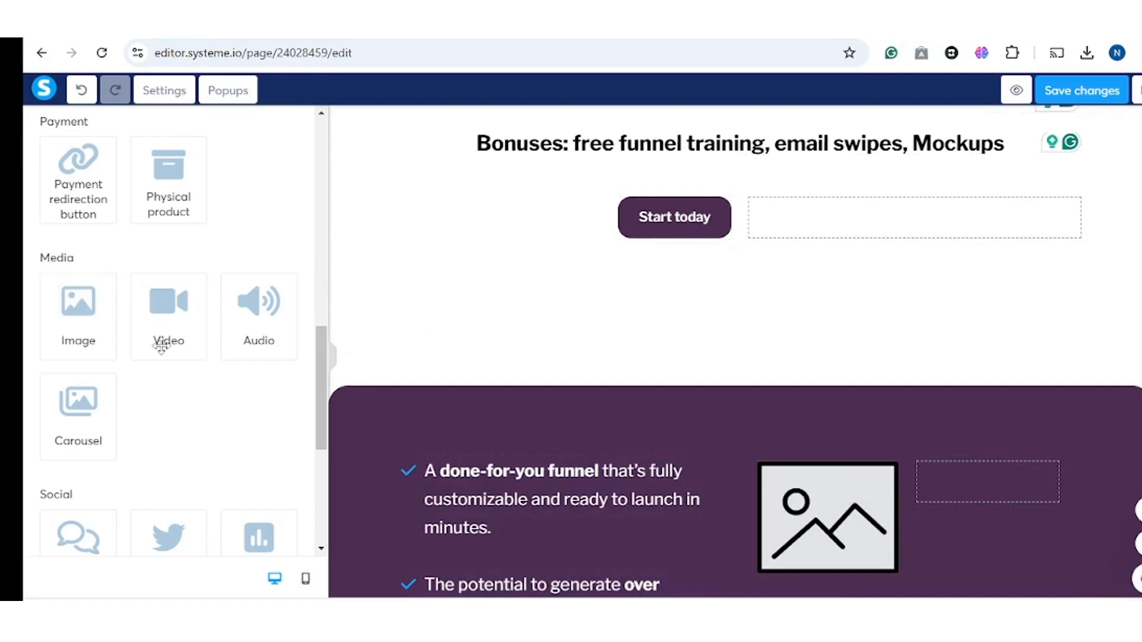
# Add a headline text element to the empty cell beside the image placeholder in the purple block
pyautogui.scroll(10, 155, 398)
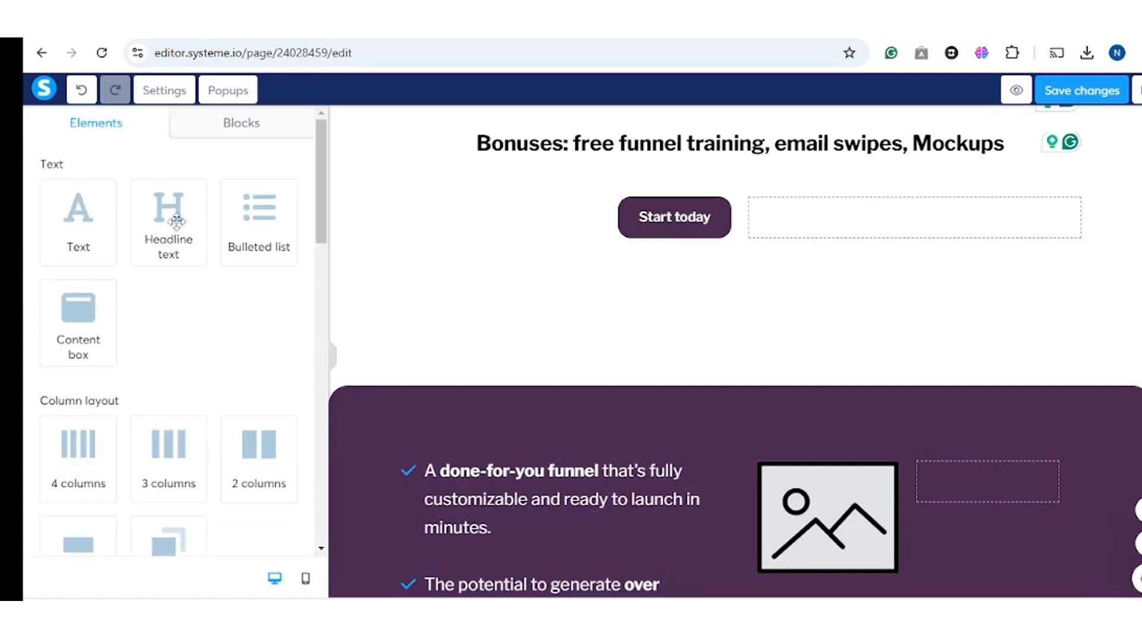
pyautogui.moveTo(176, 221); pyautogui.dragTo(984, 505)
pyautogui.click(925, 513)
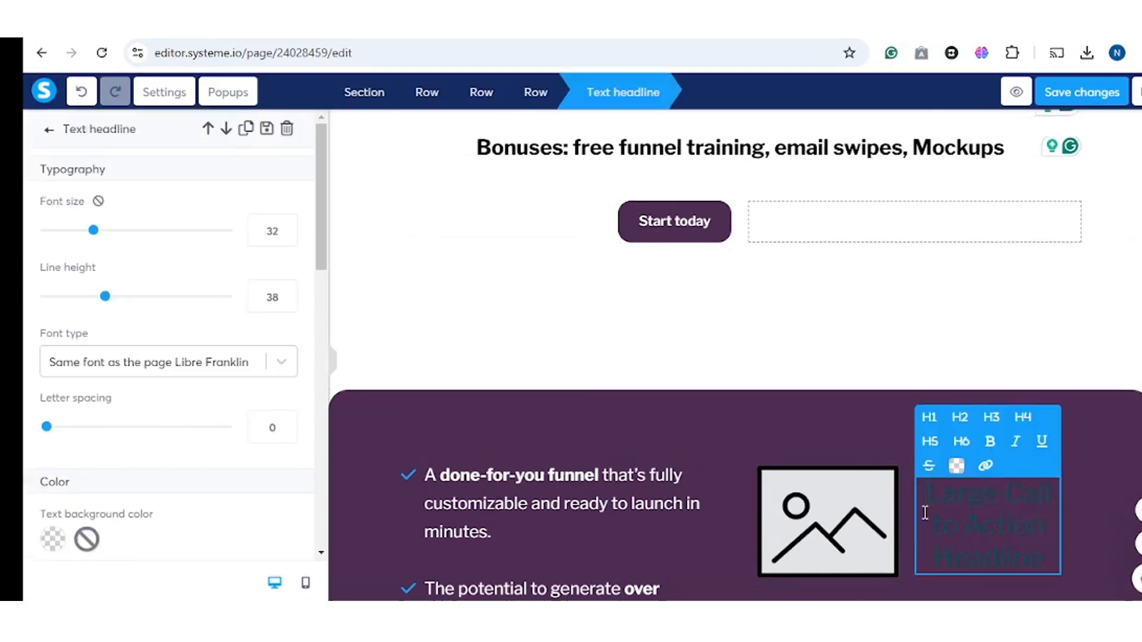
# Upload Funnelhorn.png and insert it into the image placeholder beside the bulleted list
pyautogui.click(797, 529)
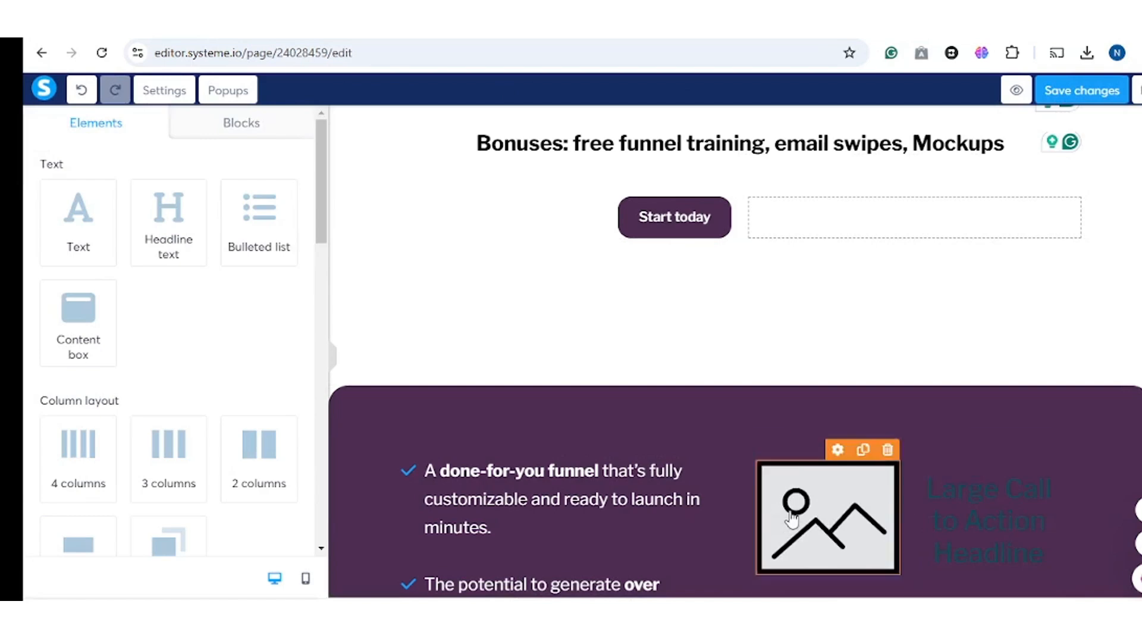
pyautogui.click(792, 520)
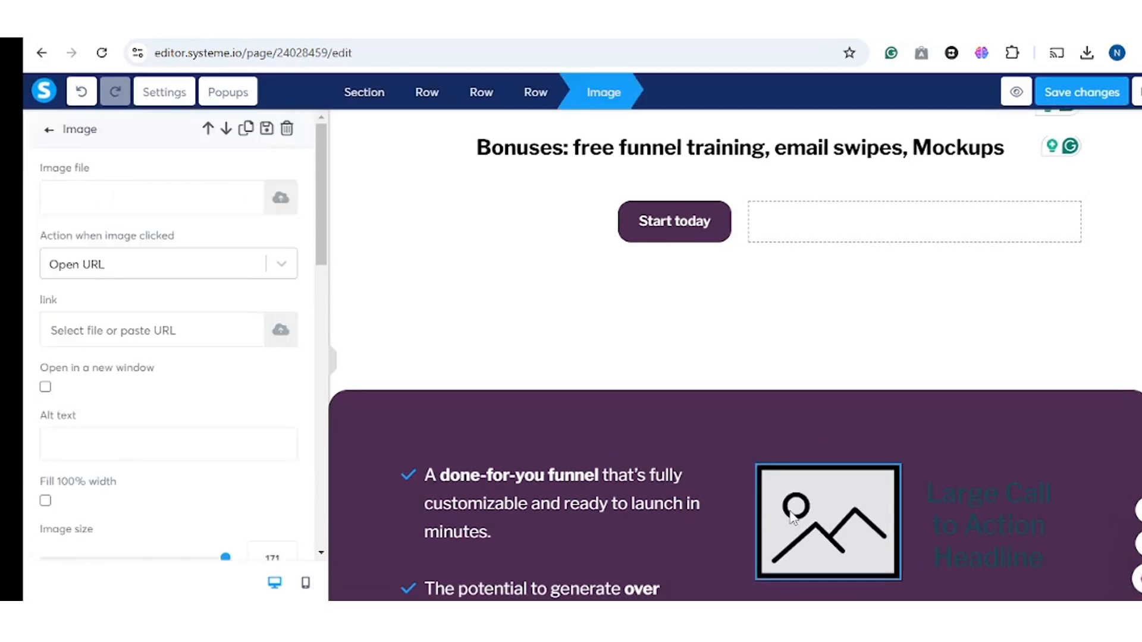
pyautogui.click(280, 200)
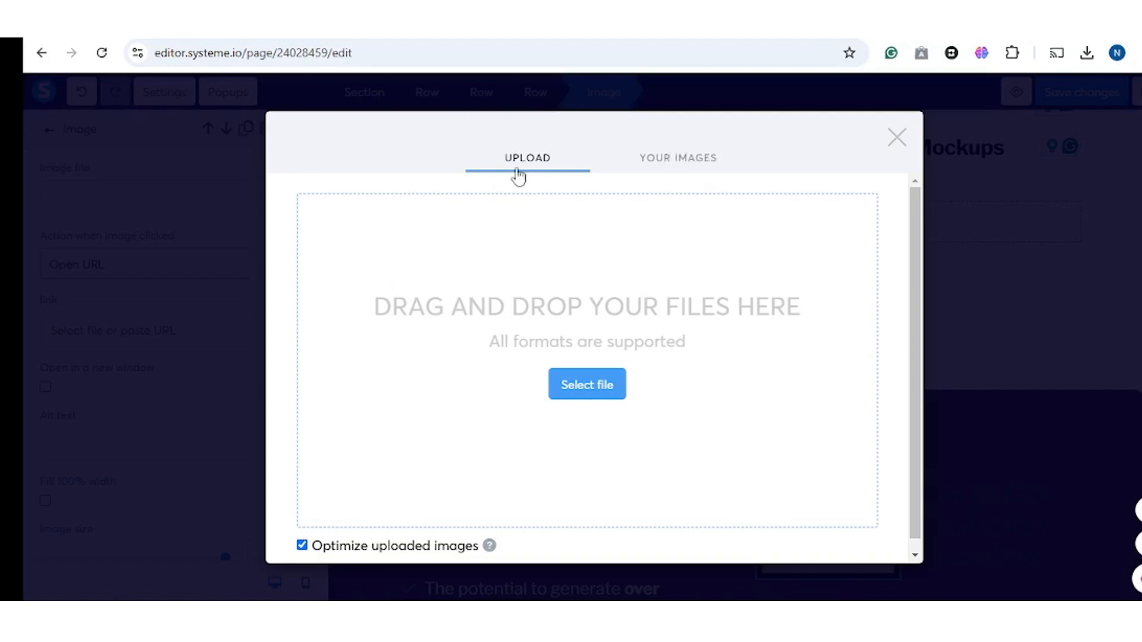
pyautogui.click(587, 385)
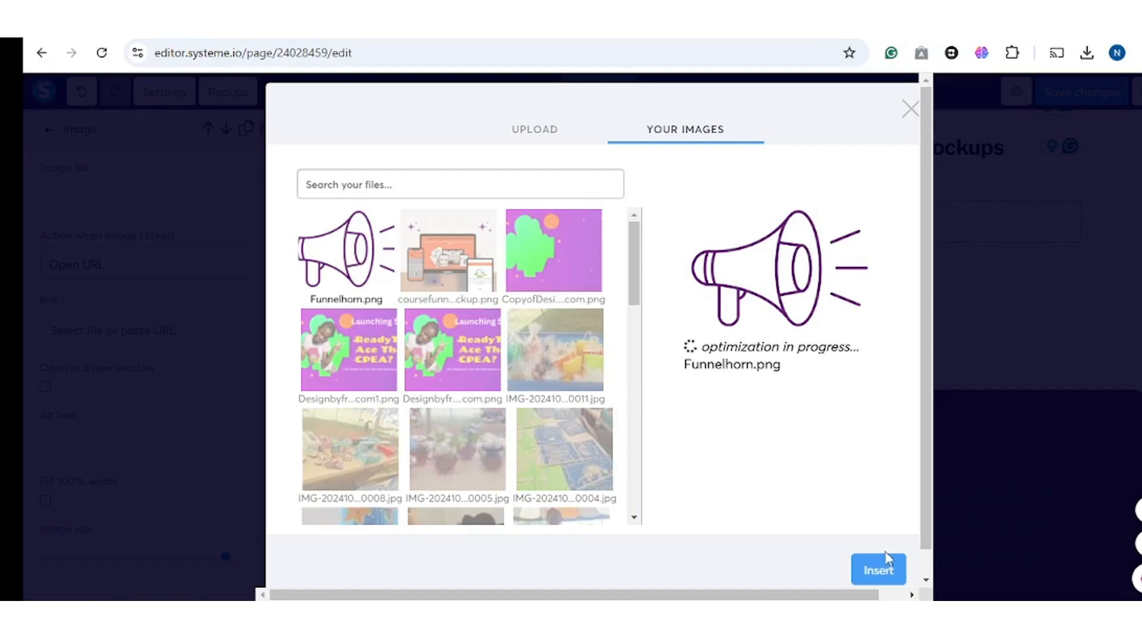
pyautogui.click(882, 572)
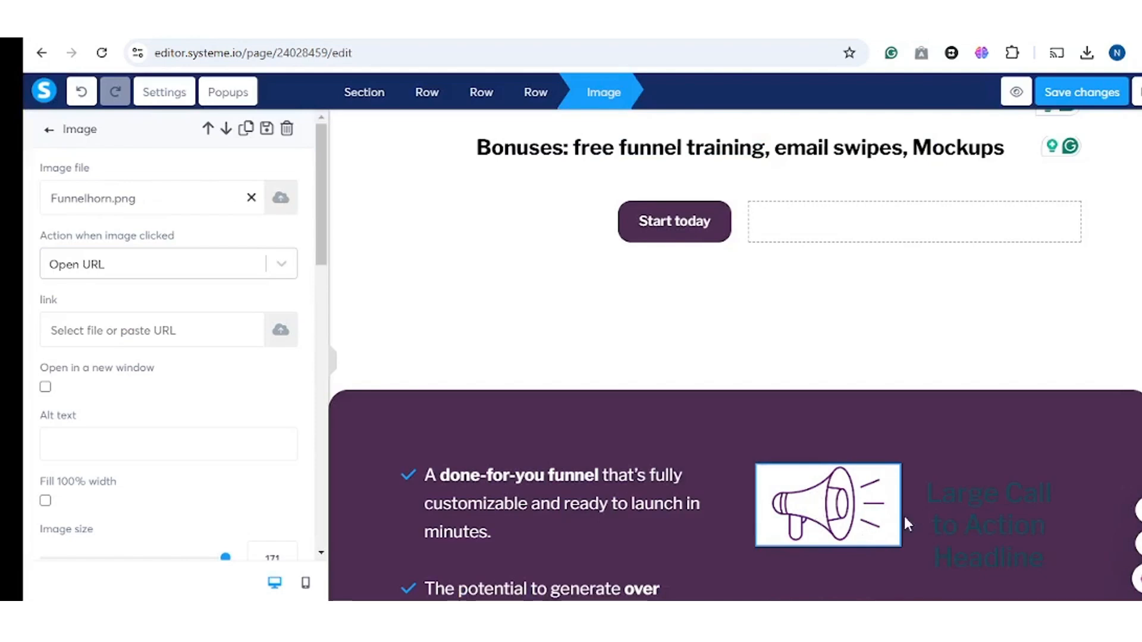
# Replace the placeholder headline beside the megaphone image with "Get Your Complete Digital Freedom Kit funnel Template" in bold white text
pyautogui.click(954, 508)
pyautogui.scroll(-3, 956, 517)
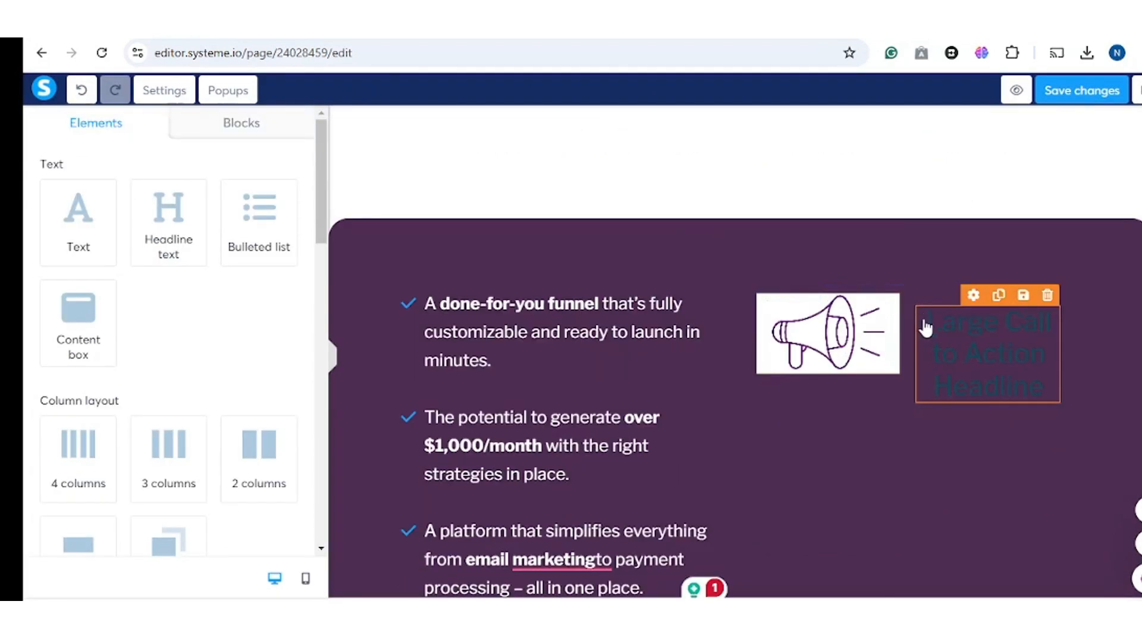
pyautogui.click(926, 323)
pyautogui.moveTo(958, 349); pyautogui.dragTo(1045, 390)
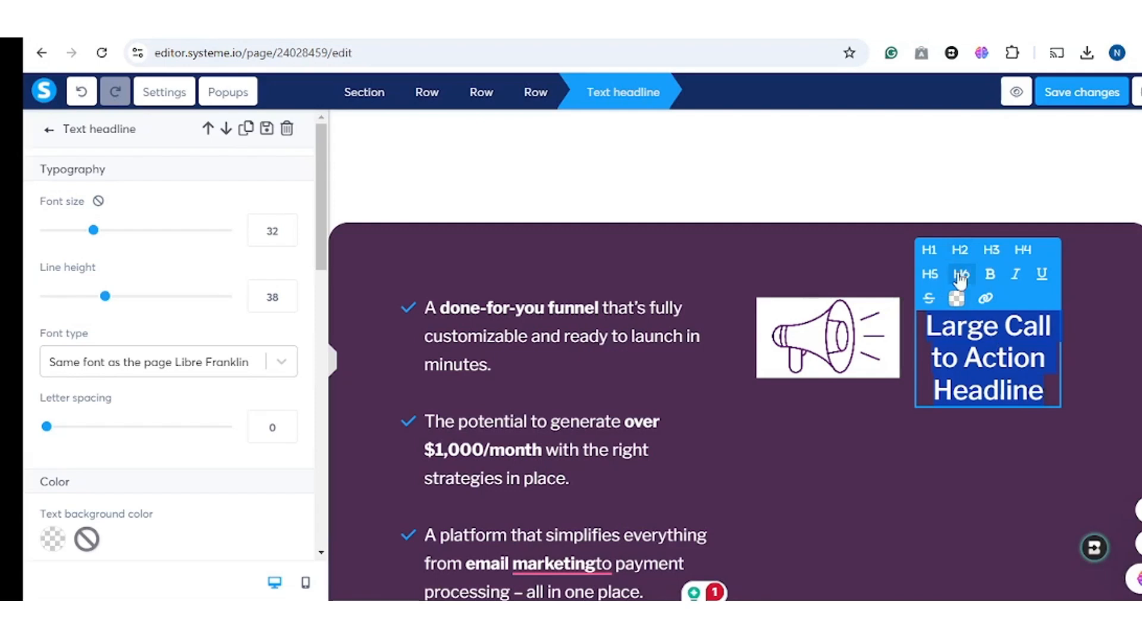
pyautogui.click(958, 300)
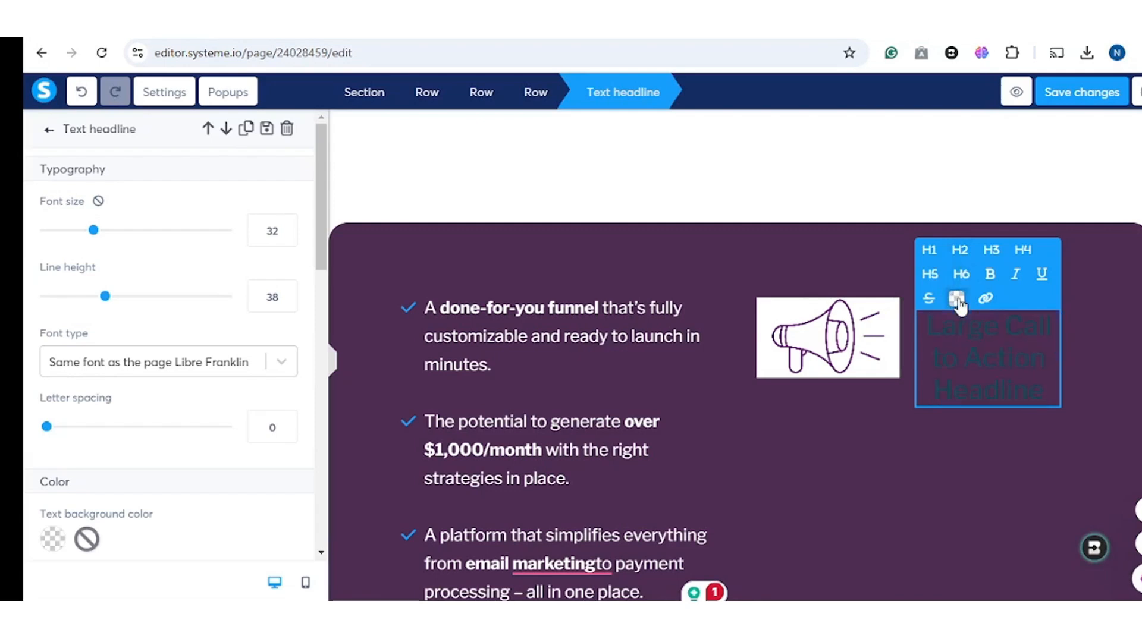
pyautogui.click(1112, 396)
pyautogui.click(815, 392)
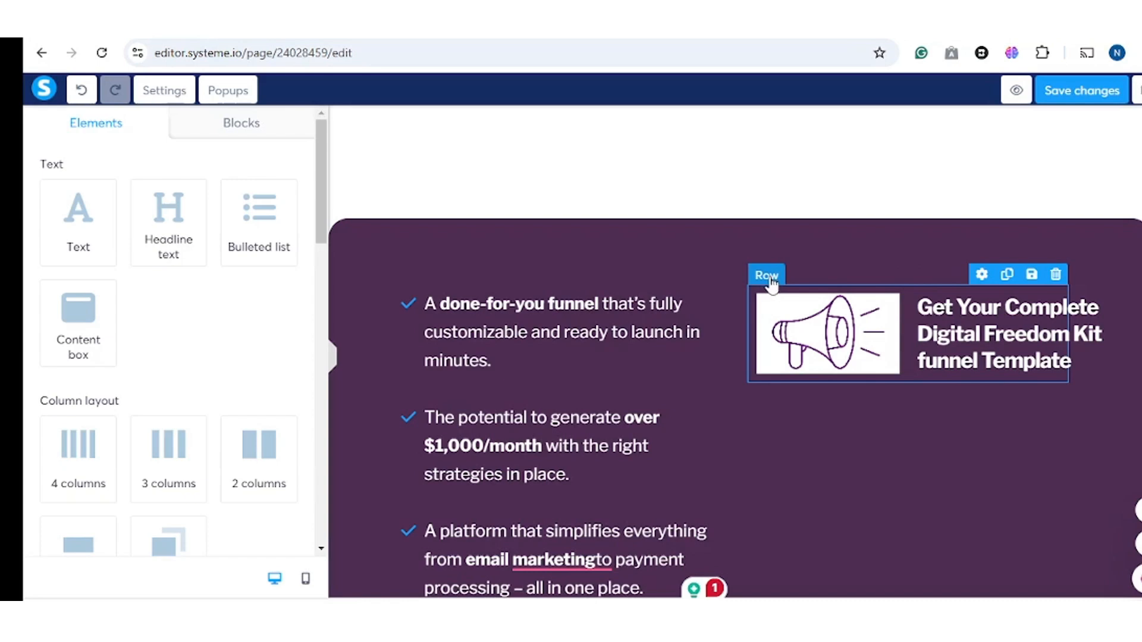
# Duplicate the megaphone row twice, with headlines "Optimize and Convert leads to customers" and "Set the tone for upselling and building trust"
pyautogui.click(1006, 276)
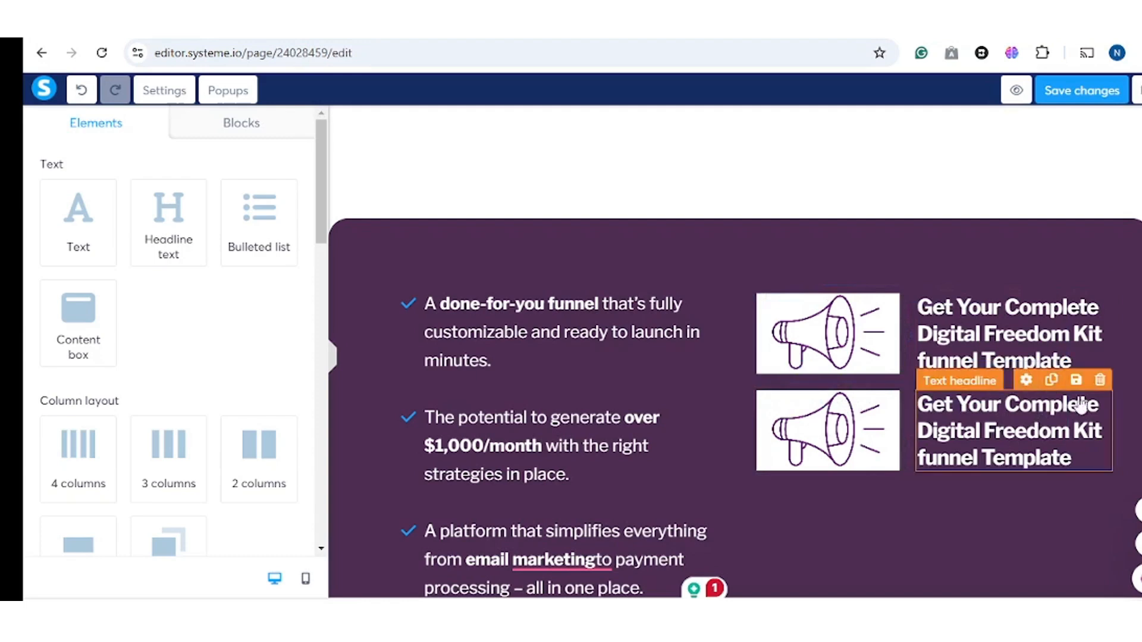
pyautogui.click(1007, 374)
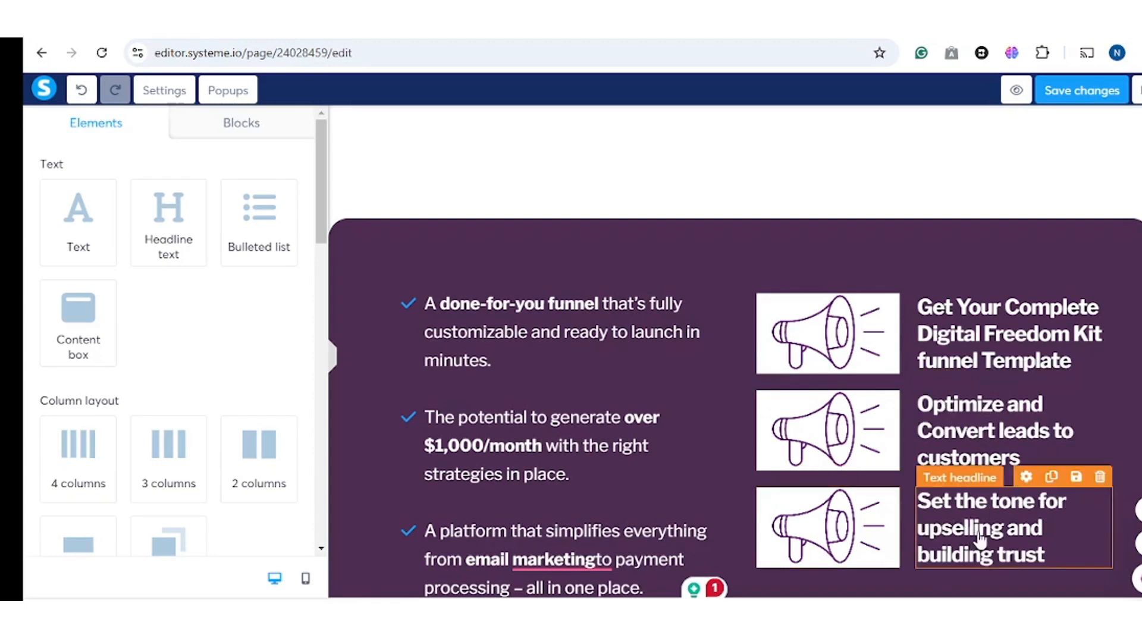
# Add vertical margin around the middle megaphone row to space the three rows apart
pyautogui.click(757, 415)
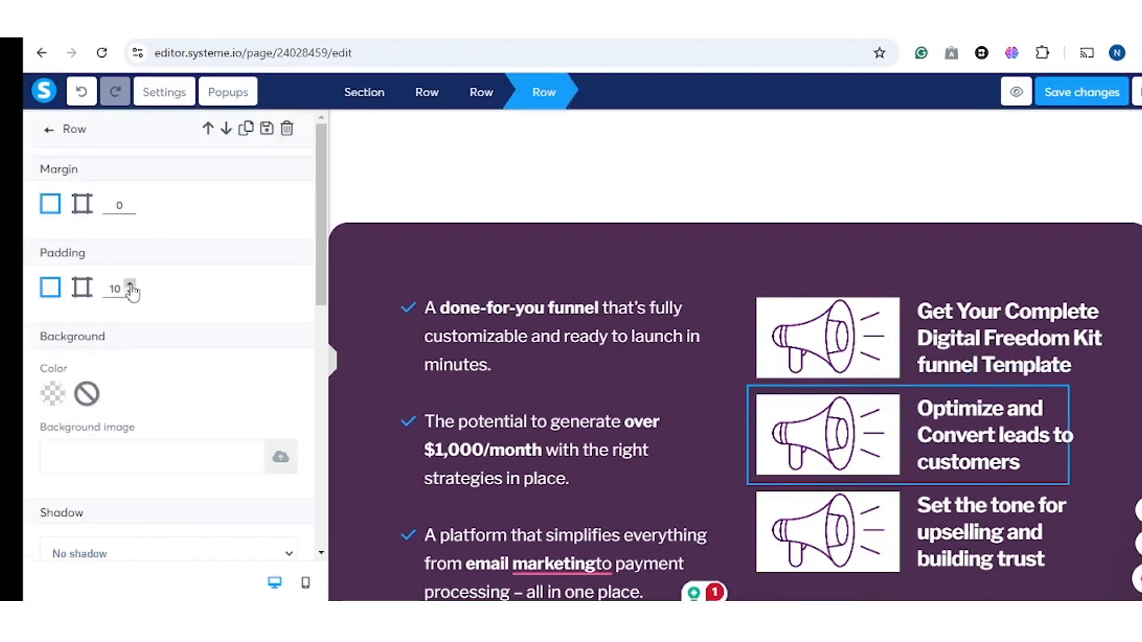
pyautogui.click(82, 203)
pyautogui.moveTo(47, 266); pyautogui.dragTo(72, 271)
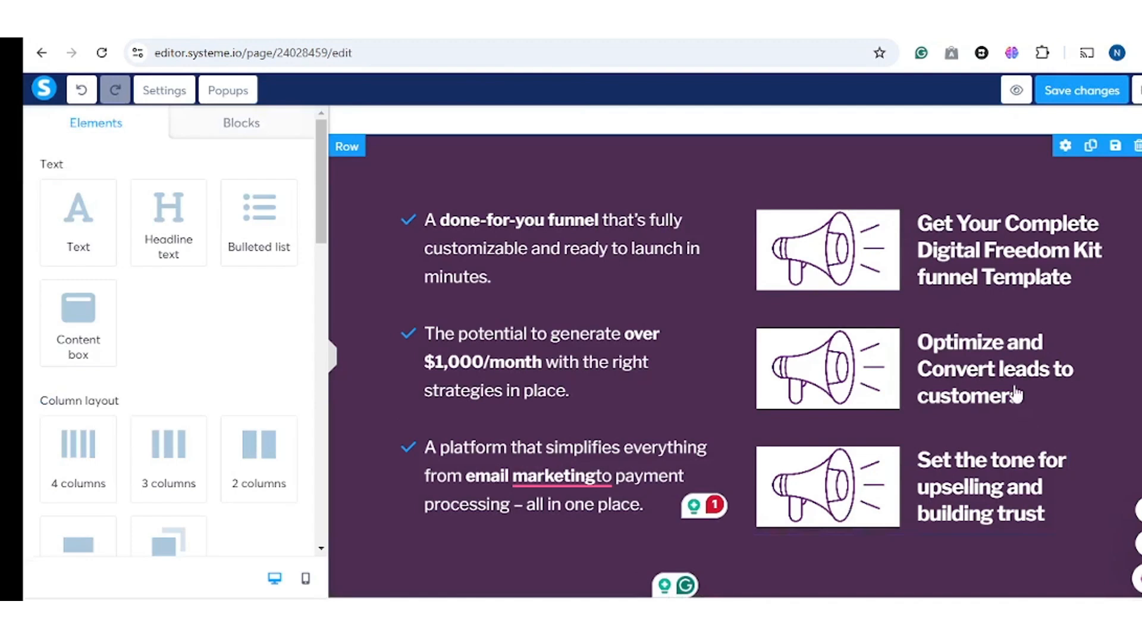
# Change the "Start today" button text below the Bonuses line to "Access Now for Only $7"
pyautogui.scroll(-2, 592, 288)
pyautogui.scroll(4, 595, 300)
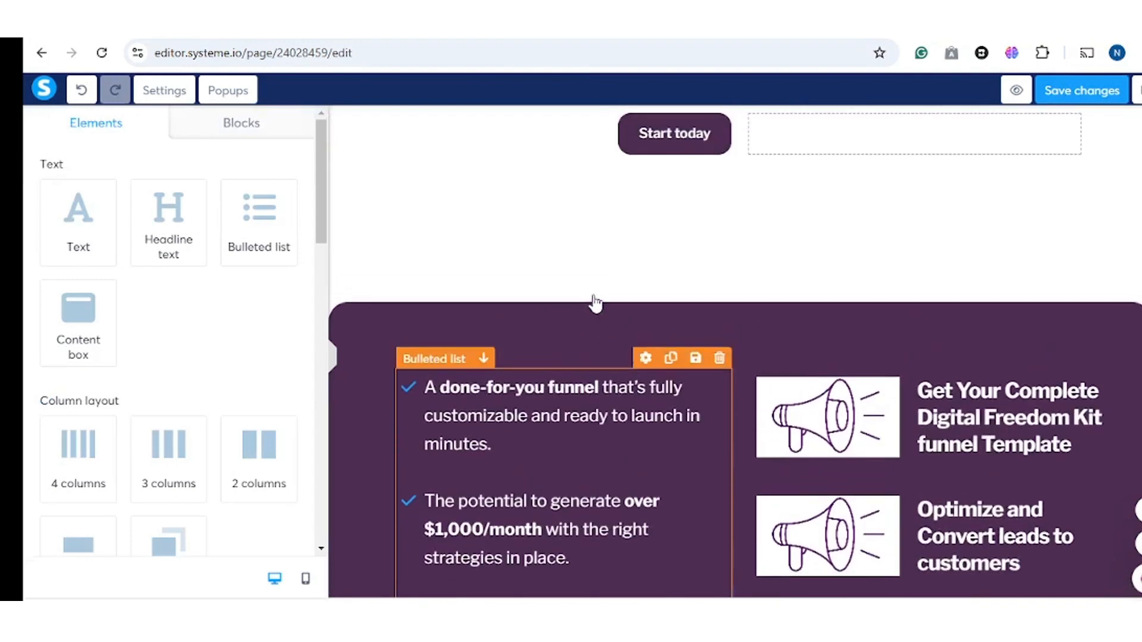
pyautogui.scroll(5, 657, 360)
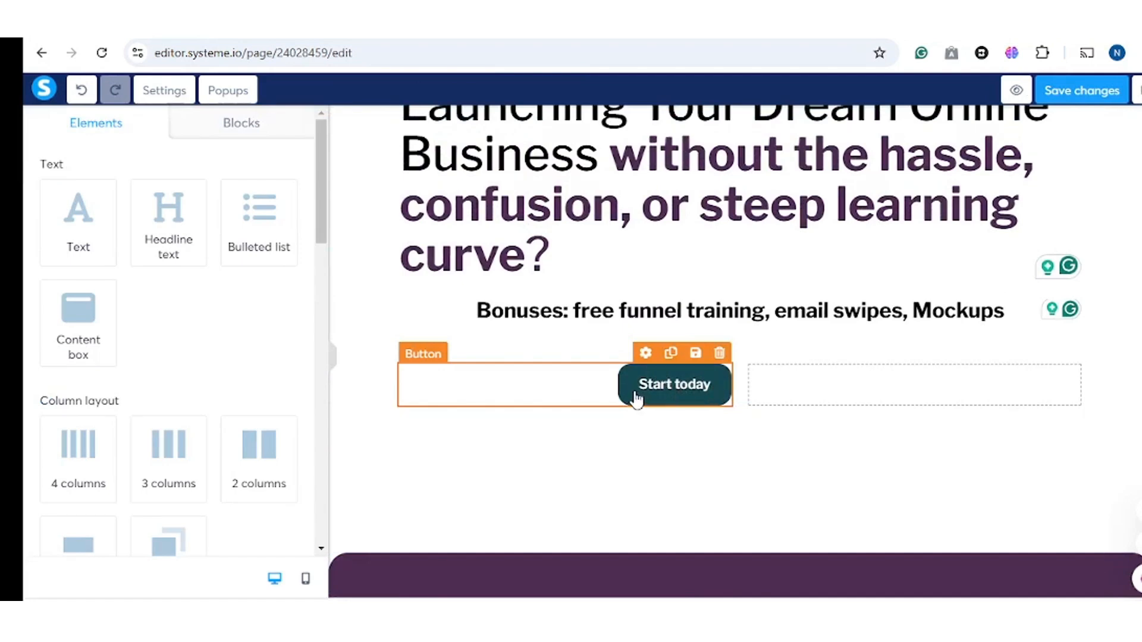
pyautogui.click(687, 395)
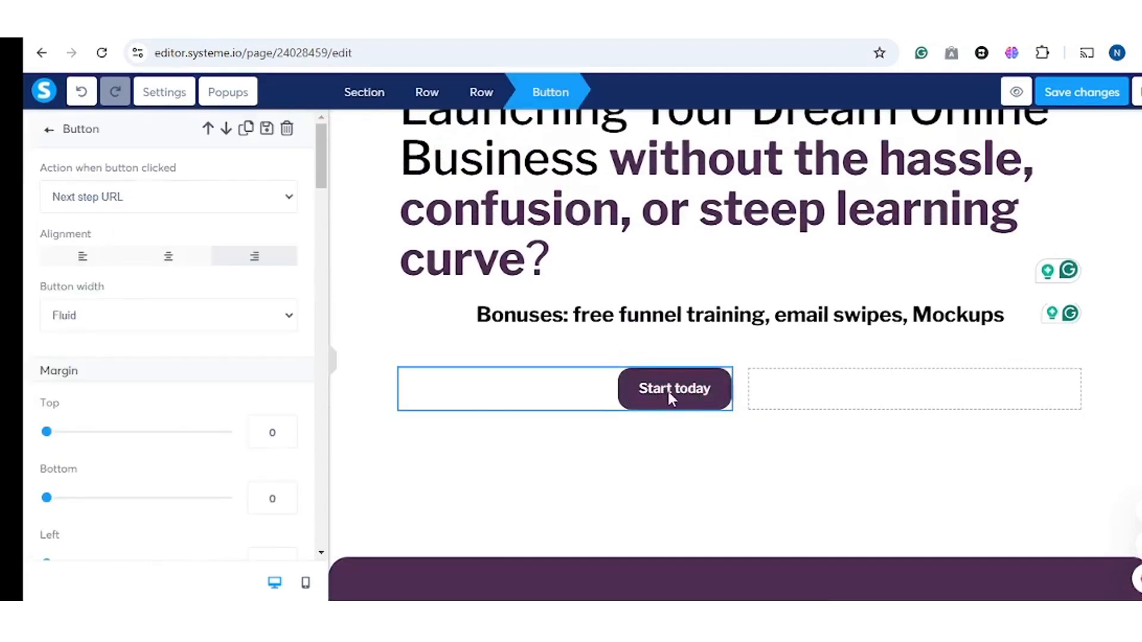
pyautogui.scroll(-3, 83, 362)
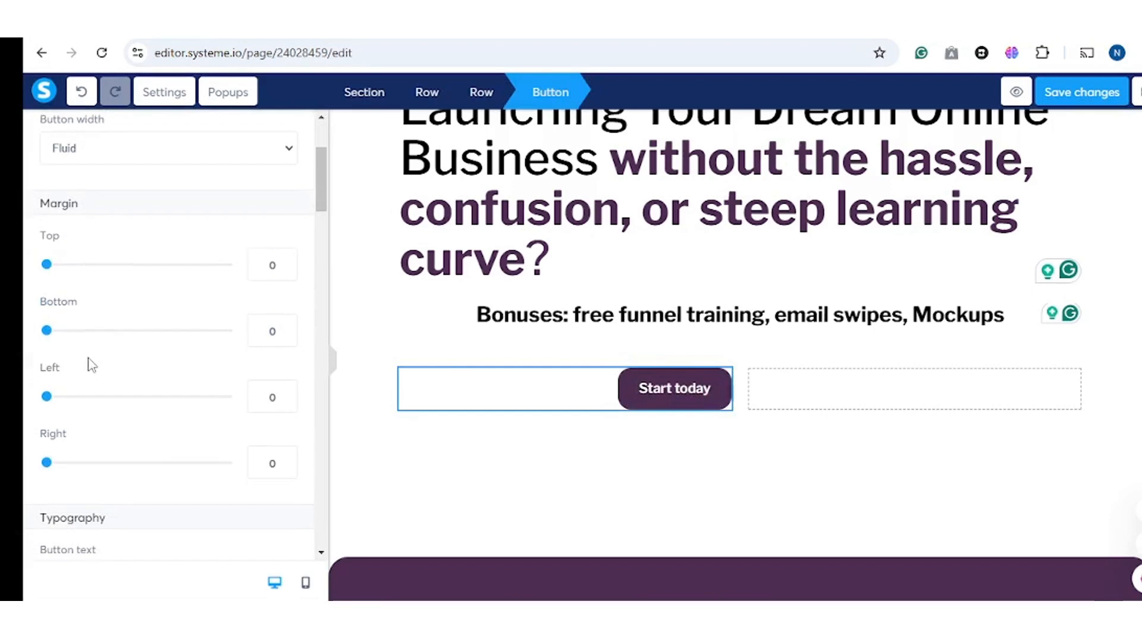
pyautogui.scroll(-3, 88, 364)
pyautogui.scroll(1, 131, 378)
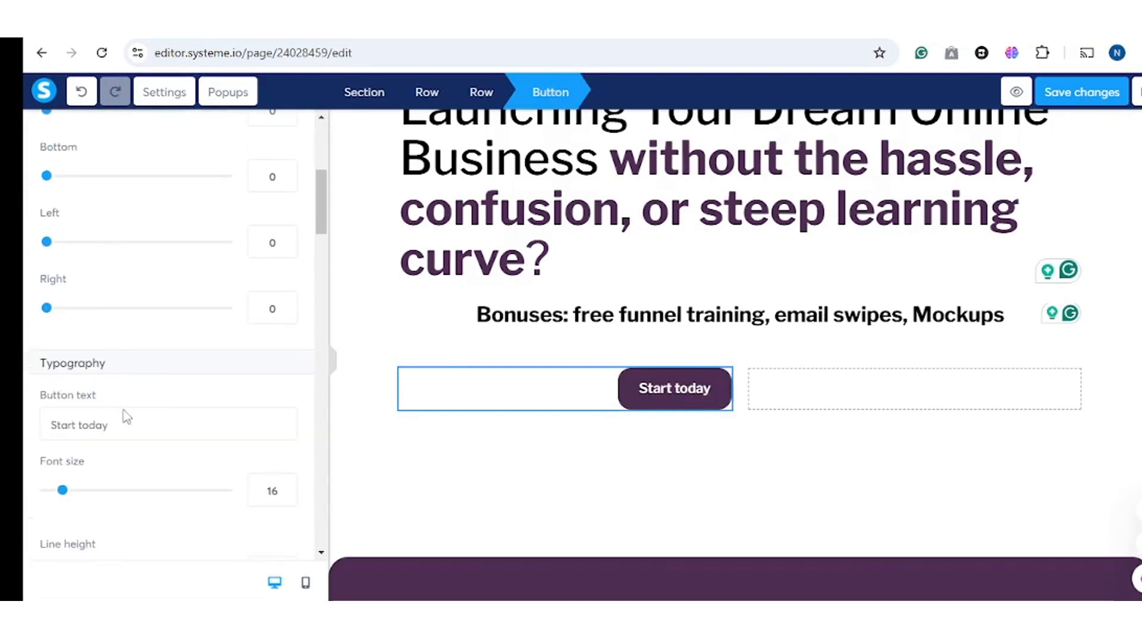
pyautogui.moveTo(128, 427); pyautogui.dragTo(32, 436)
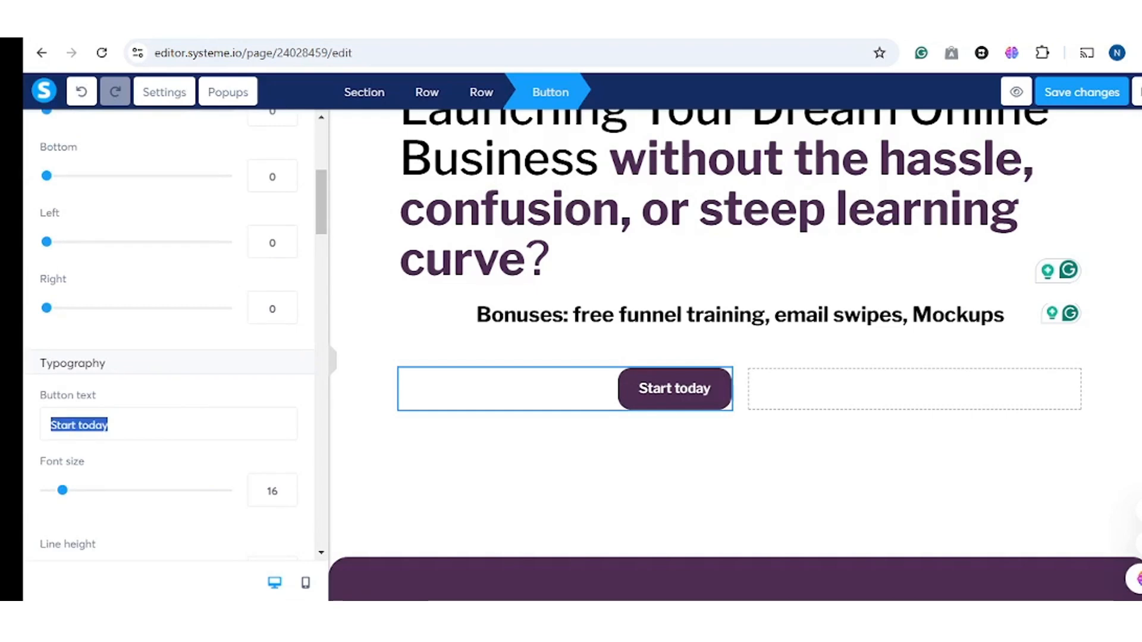
pyautogui.write('Access N')
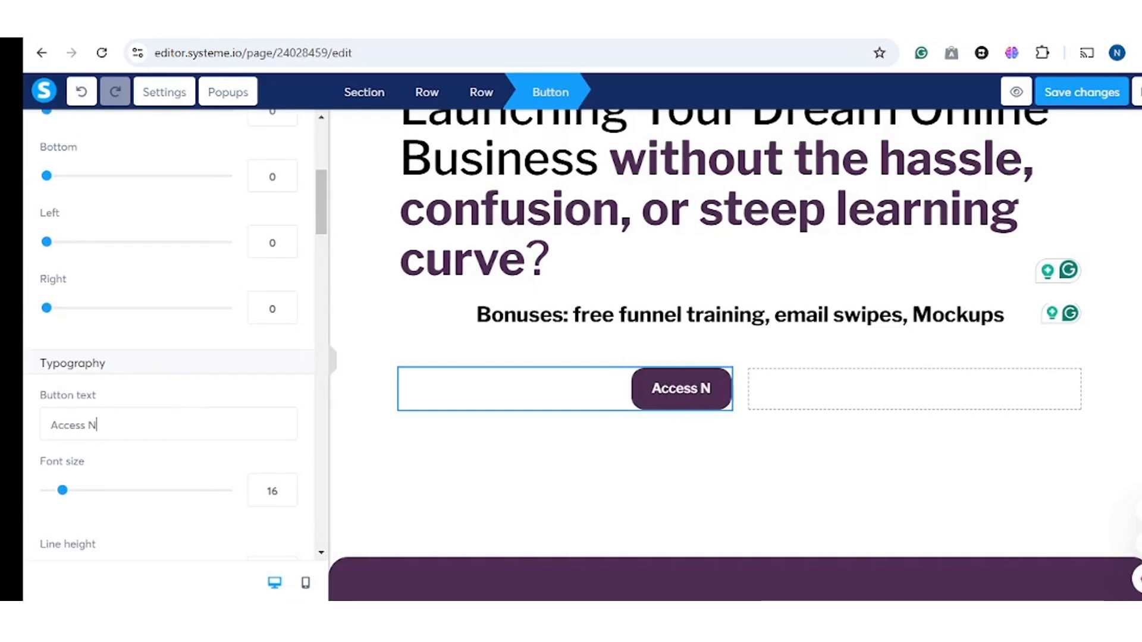
pyautogui.write('ow f')
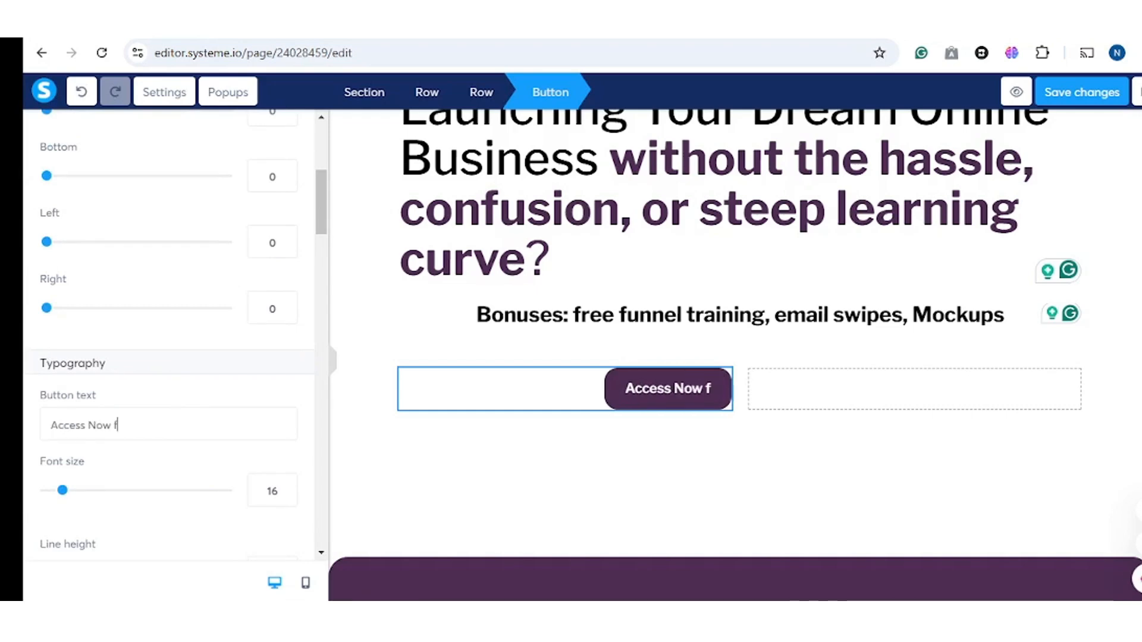
pyautogui.write('or Only $7')
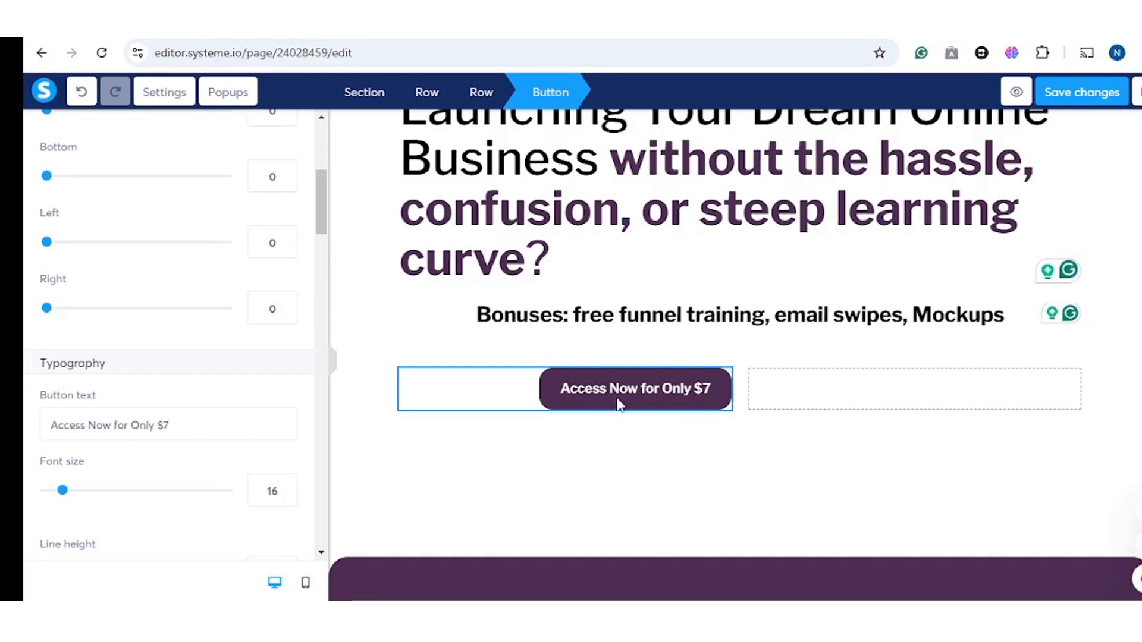
pyautogui.click(651, 476)
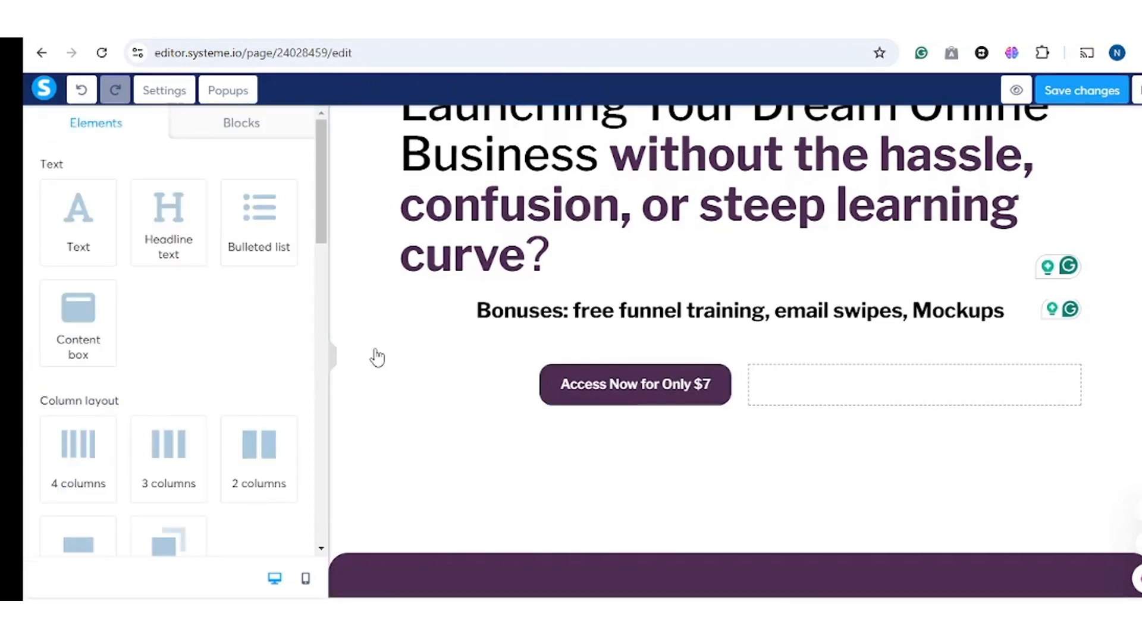
# Replace the lorem ipsum with the purple headline "Don’t let the “what ifs” stop you from taking action. Start your journey to earning your first $1,000/month online today."
pyautogui.scroll(4, 841, 270)
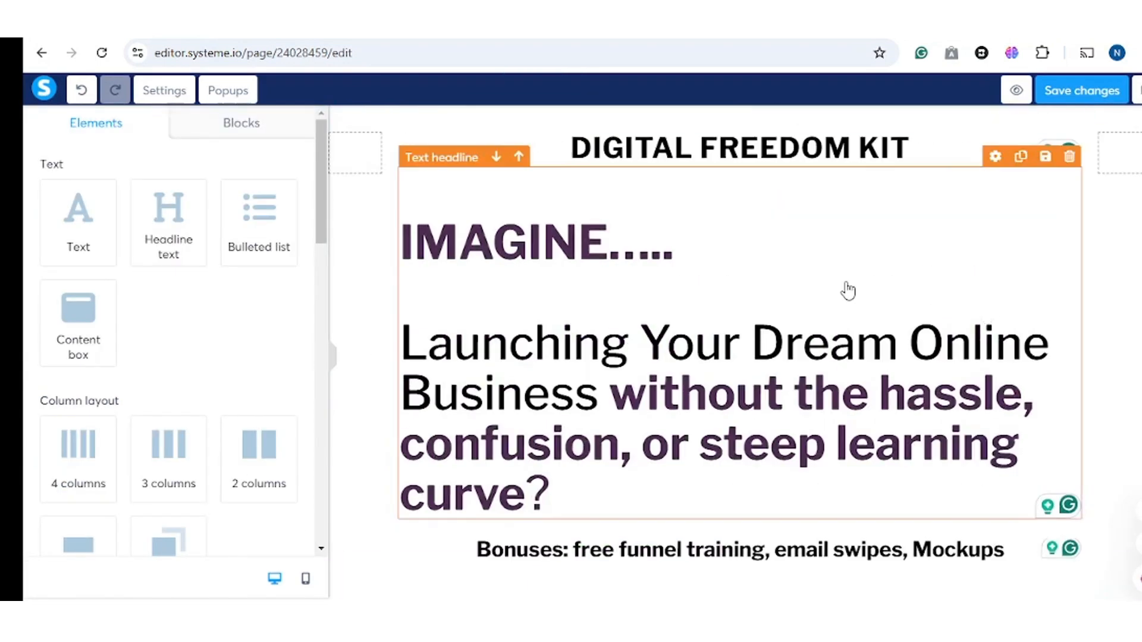
pyautogui.scroll(-8, 847, 288)
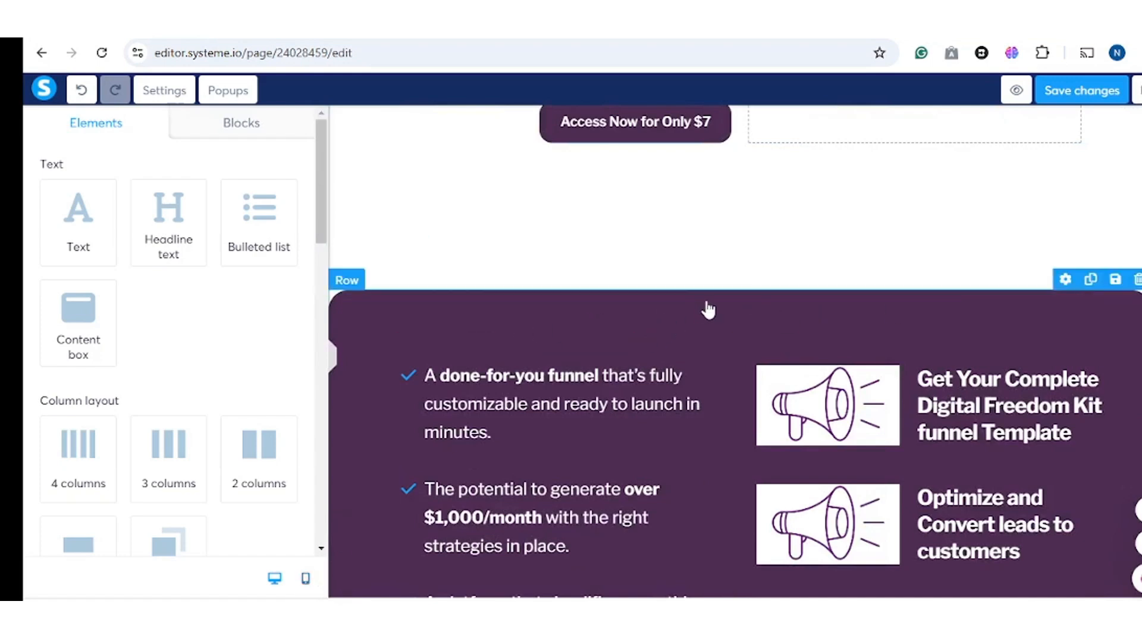
pyautogui.scroll(-3, 780, 224)
pyautogui.scroll(4, 669, 247)
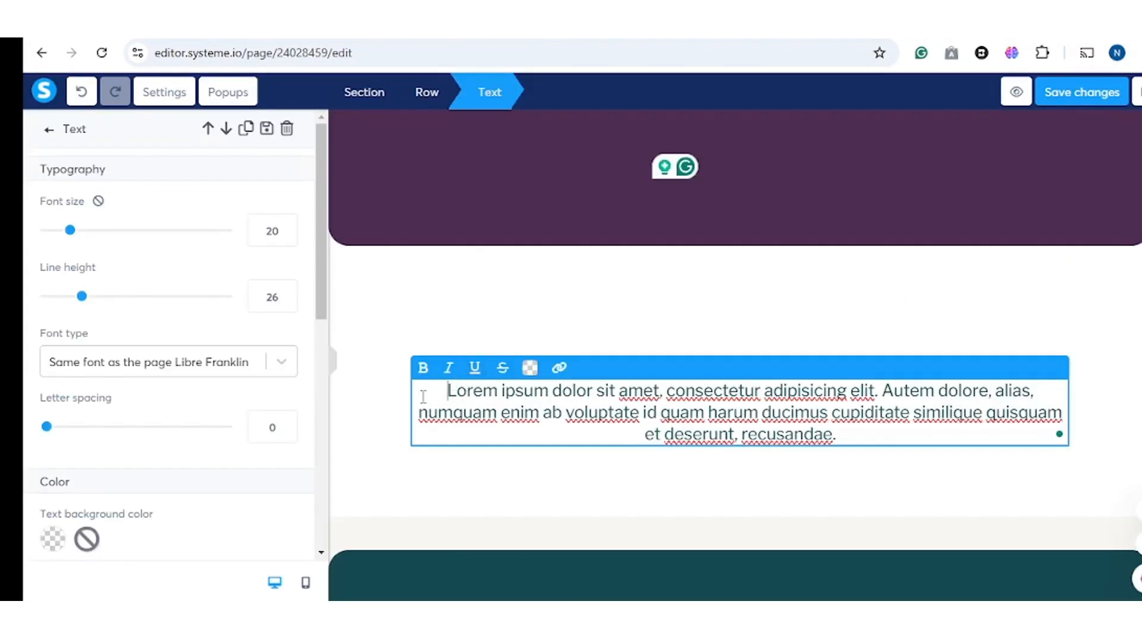
pyautogui.moveTo(480, 397); pyautogui.dragTo(553, 412)
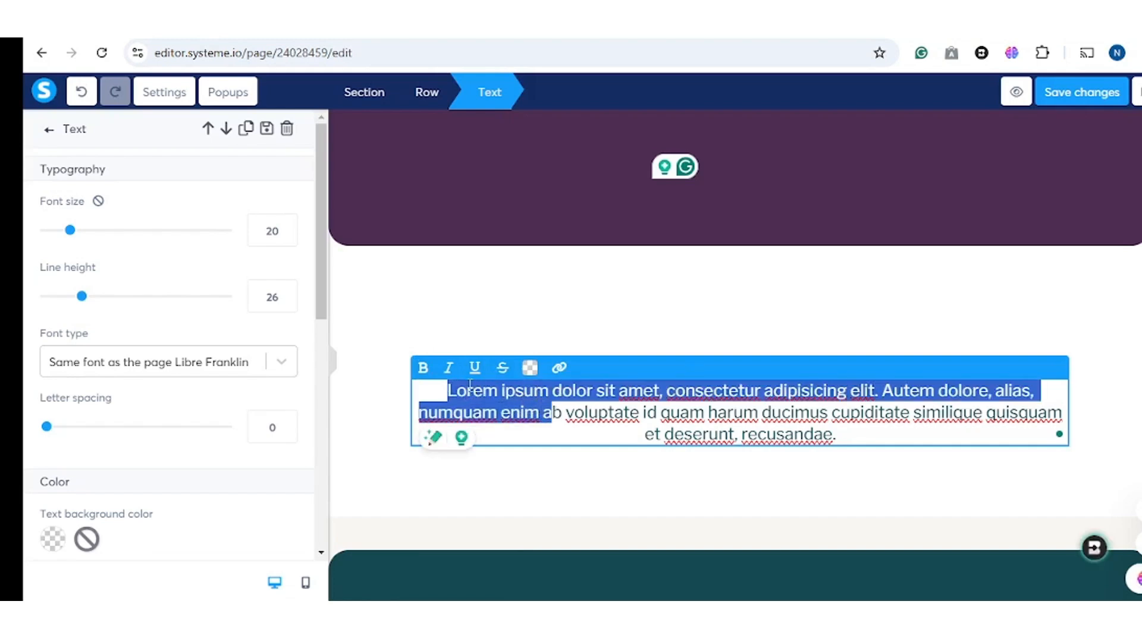
pyautogui.moveTo(437, 391); pyautogui.dragTo(922, 432)
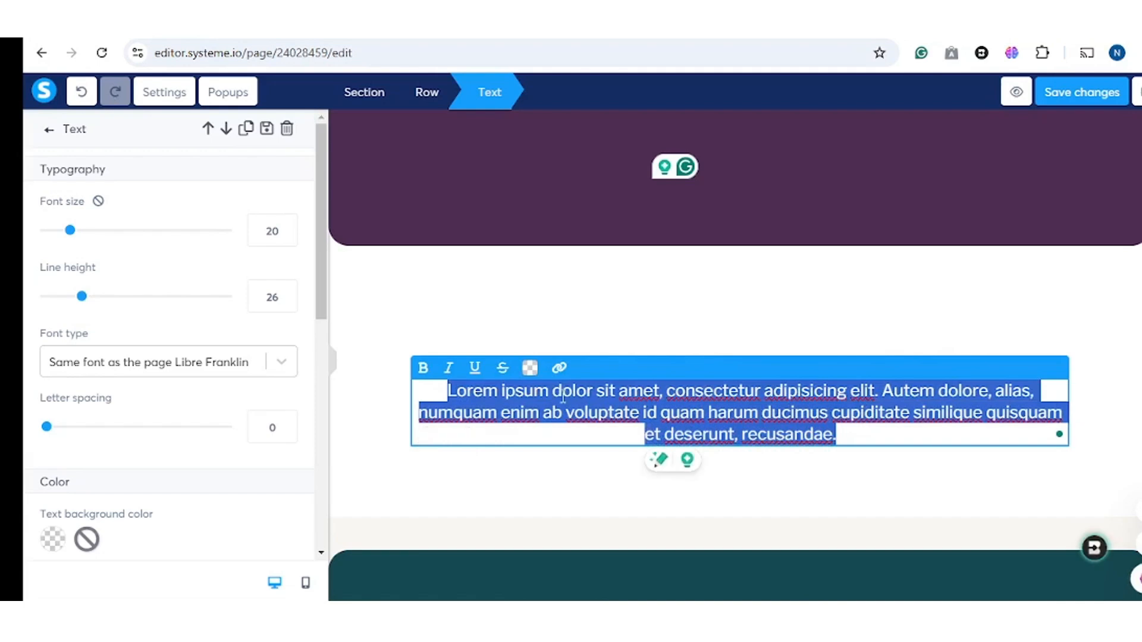
pyautogui.rightClick(465, 391)
pyautogui.click(529, 106)
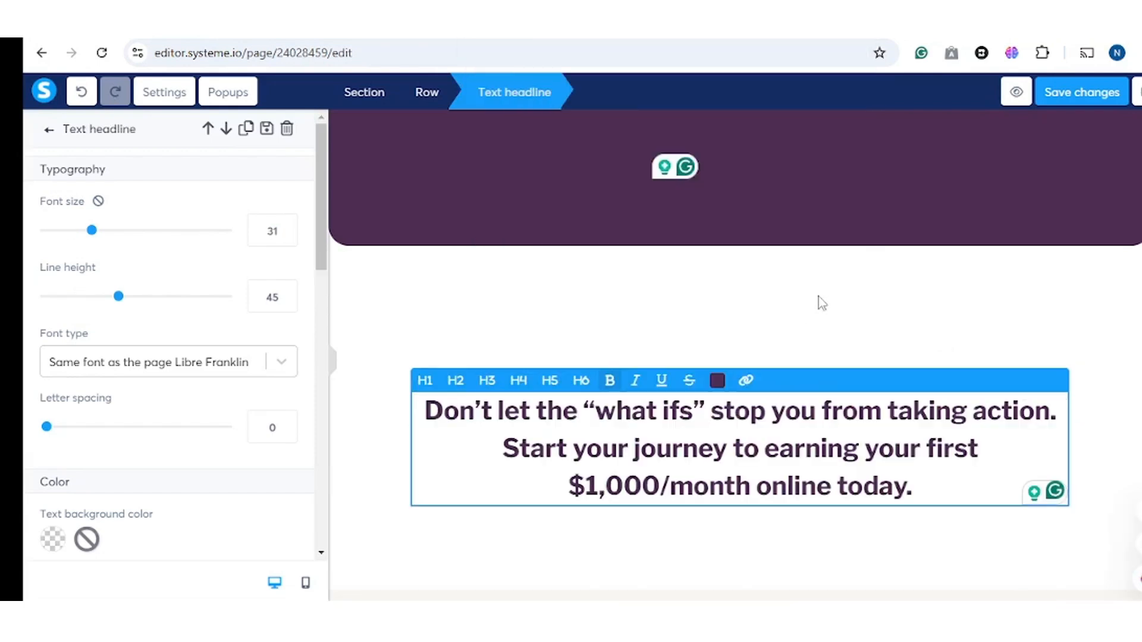
pyautogui.click(819, 296)
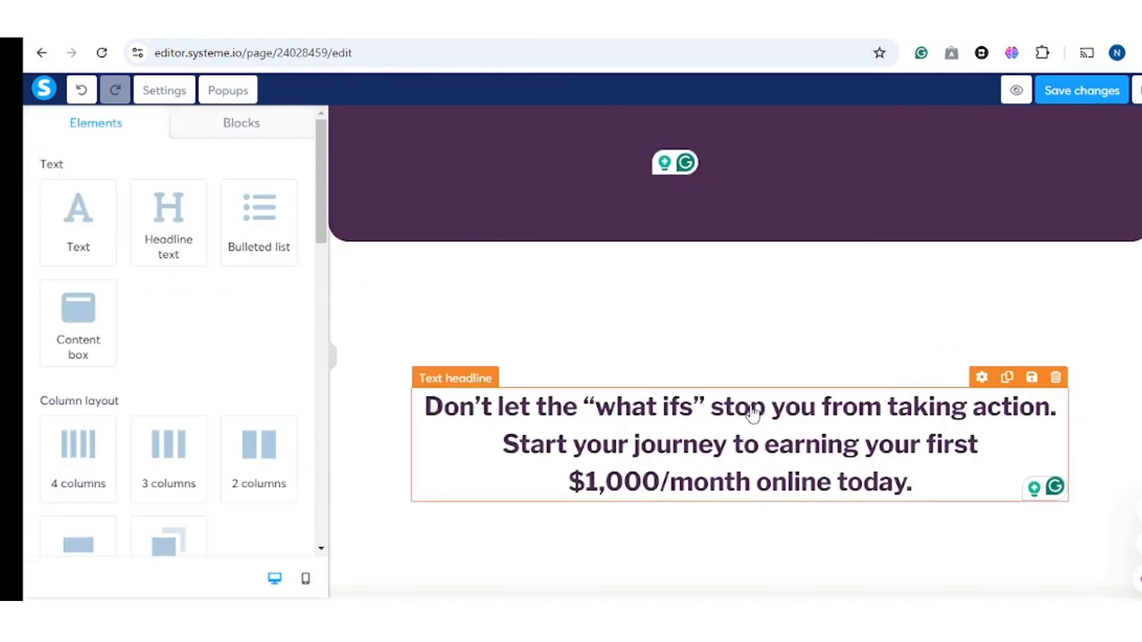
# Change "what ifs" to uppercase "WHAT IFS" in the headline below the purple block
pyautogui.scroll(-1, 753, 412)
pyautogui.tripleClick(599, 326)
pyautogui.click(599, 326)
pyautogui.moveTo(597, 327); pyautogui.dragTo(693, 327)
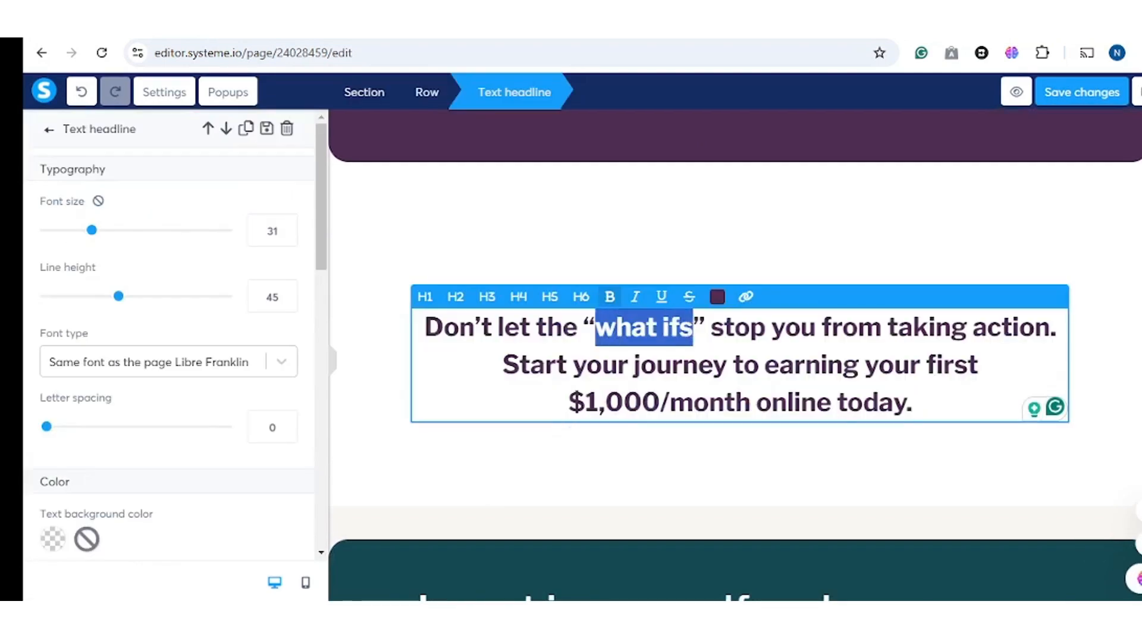
pyautogui.write('WHAT IFS')
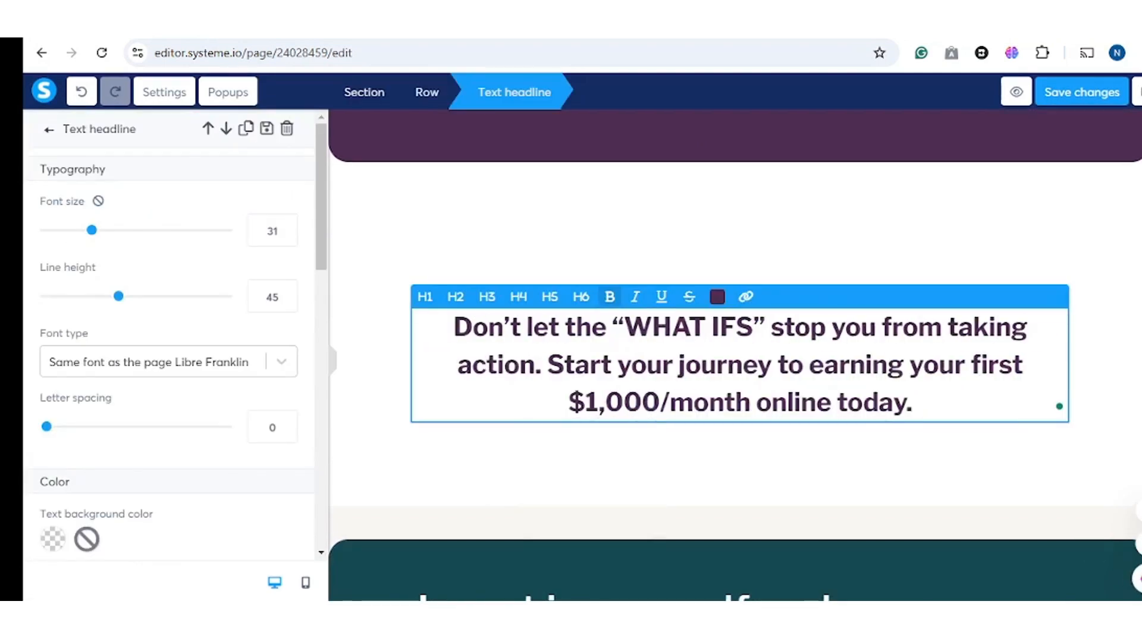
pyautogui.click(847, 207)
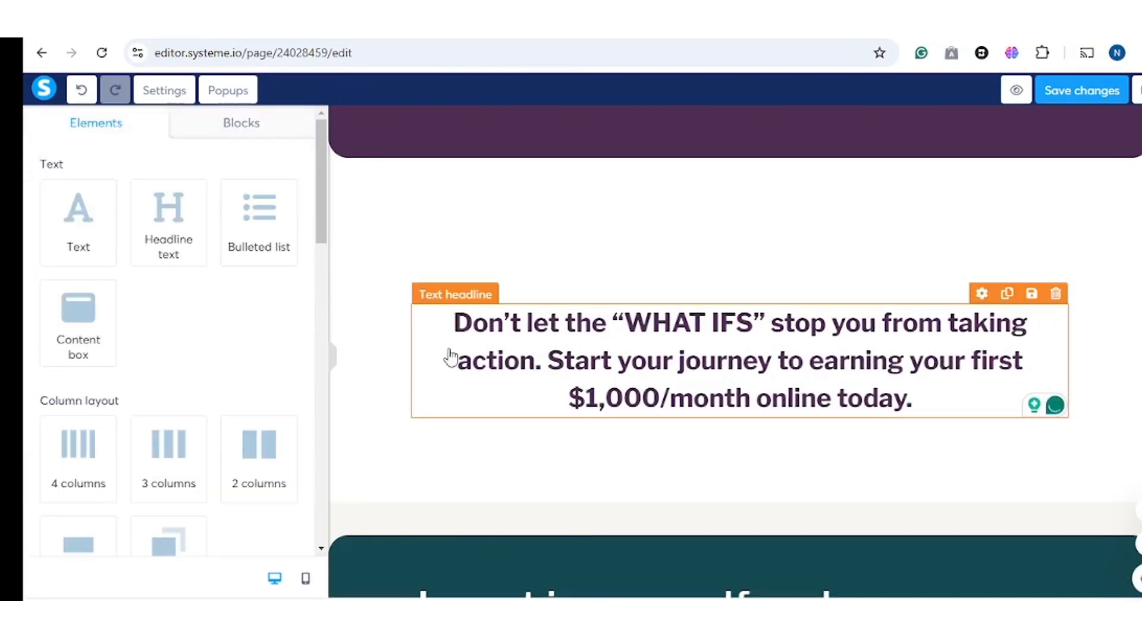
# Add a button element below the "Don’t let the “WHAT IFS” stop you" headline
pyautogui.scroll(-2, 451, 358)
pyautogui.scroll(7, 854, 180)
pyautogui.scroll(-5, 692, 478)
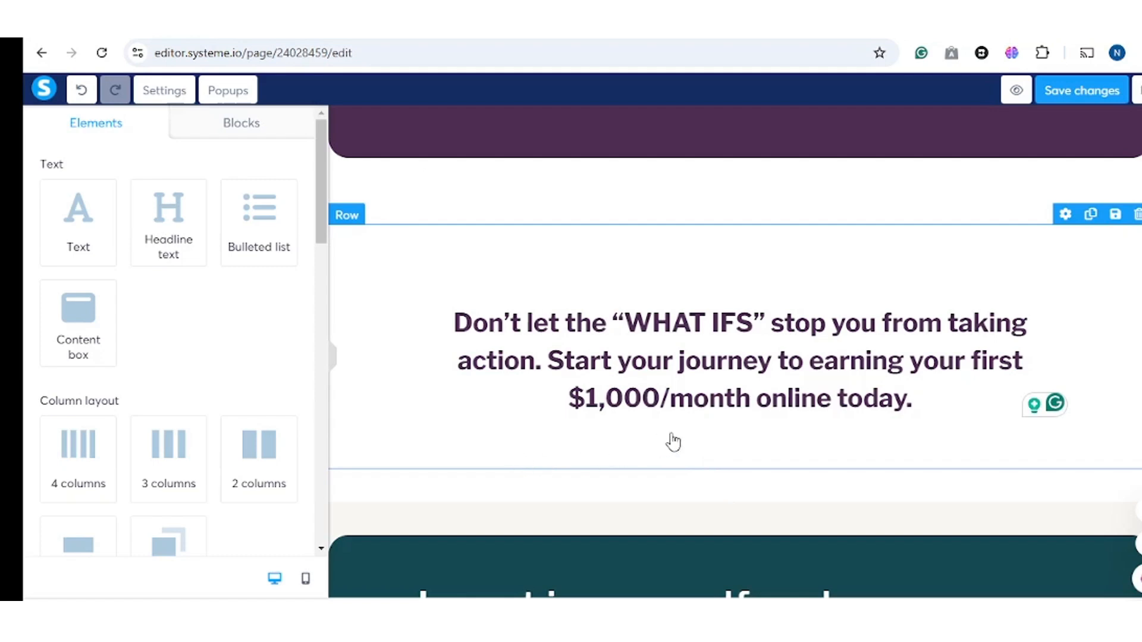
pyautogui.scroll(-4, 89, 416)
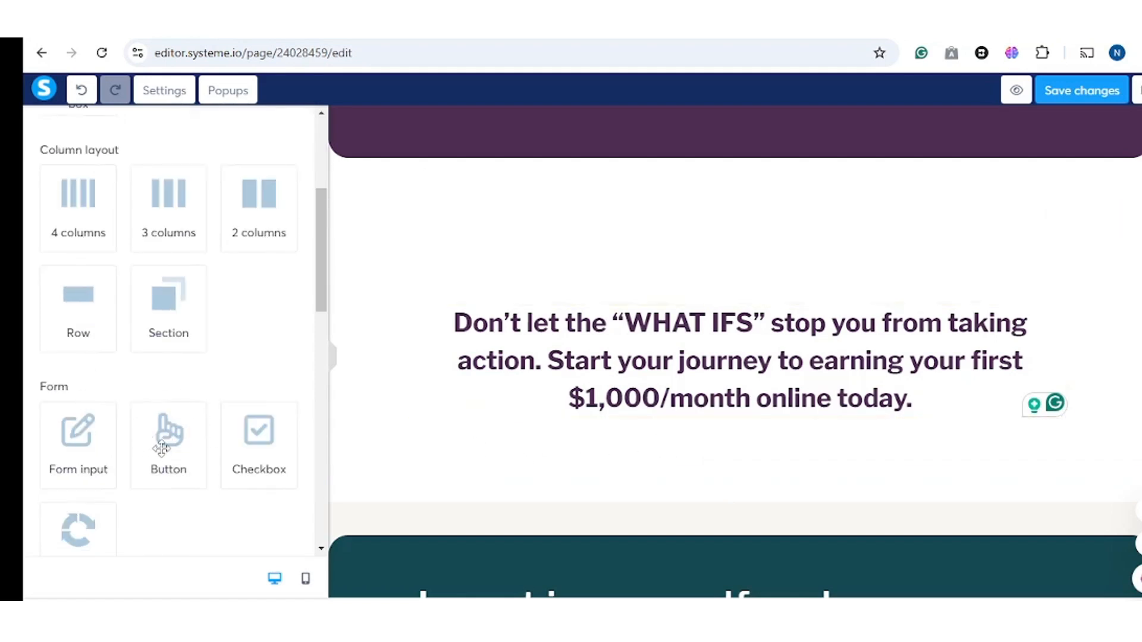
pyautogui.moveTo(173, 444); pyautogui.dragTo(696, 449)
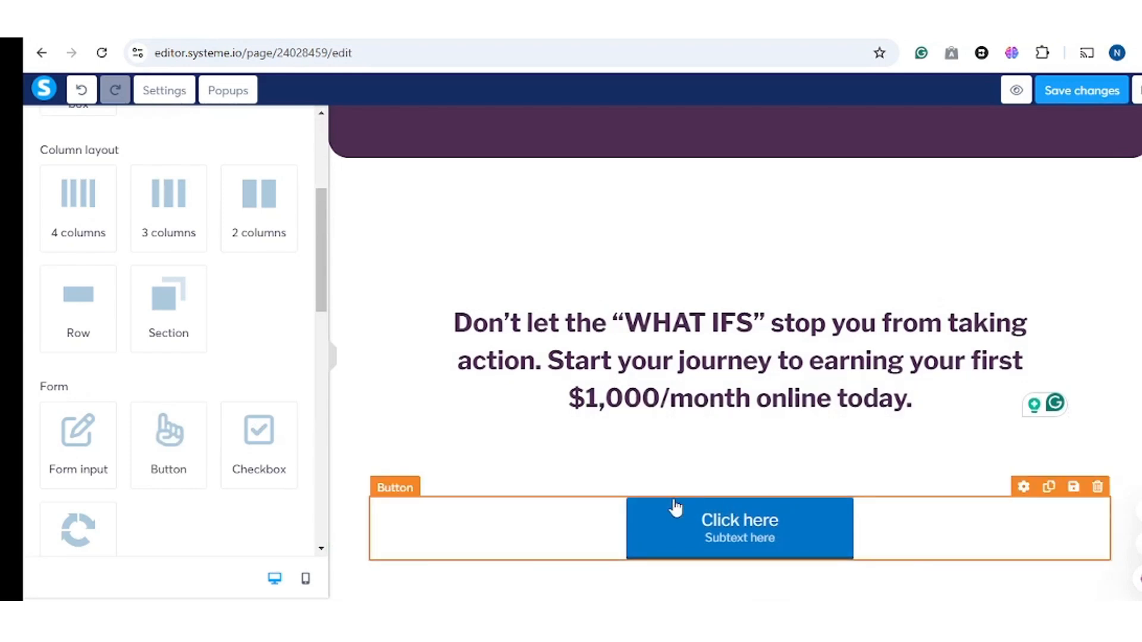
# Delete the teal "Invest in yourself and your career today!" row below the new button
pyautogui.scroll(-4, 675, 507)
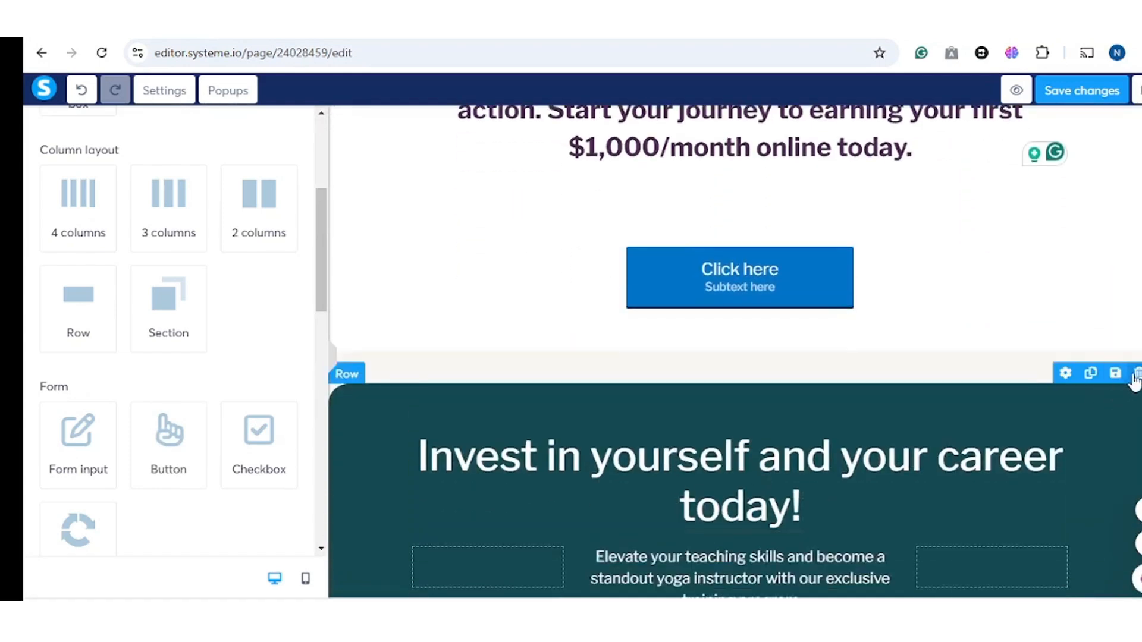
pyautogui.click(1138, 373)
pyautogui.click(669, 157)
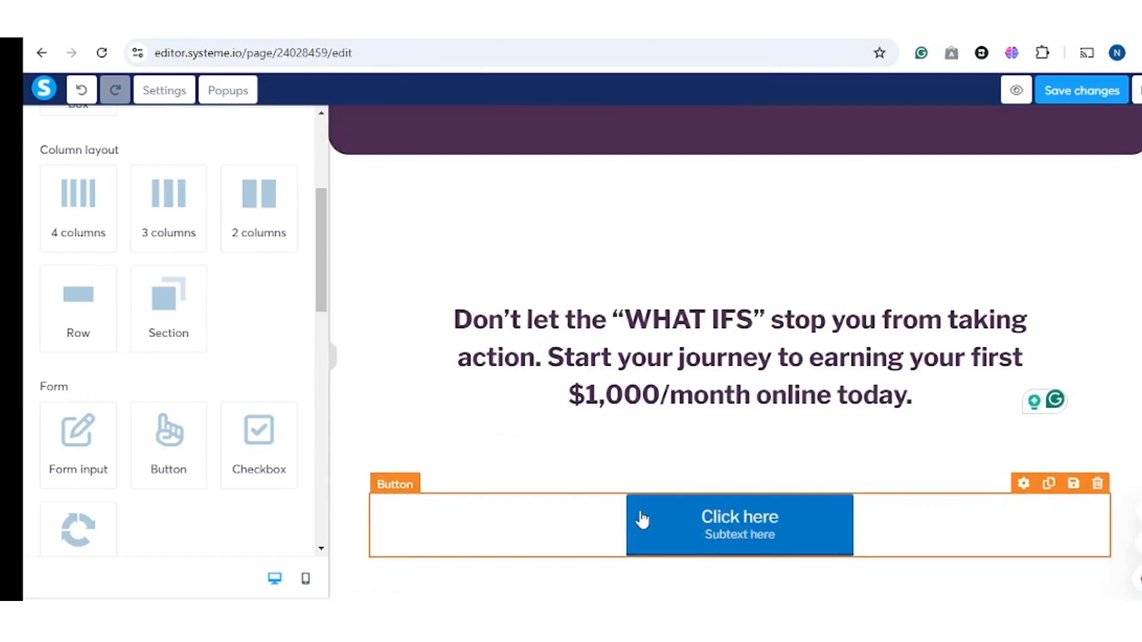
# Set the background colour of the new "Click here" button to purple 4D2D52
pyautogui.click(657, 539)
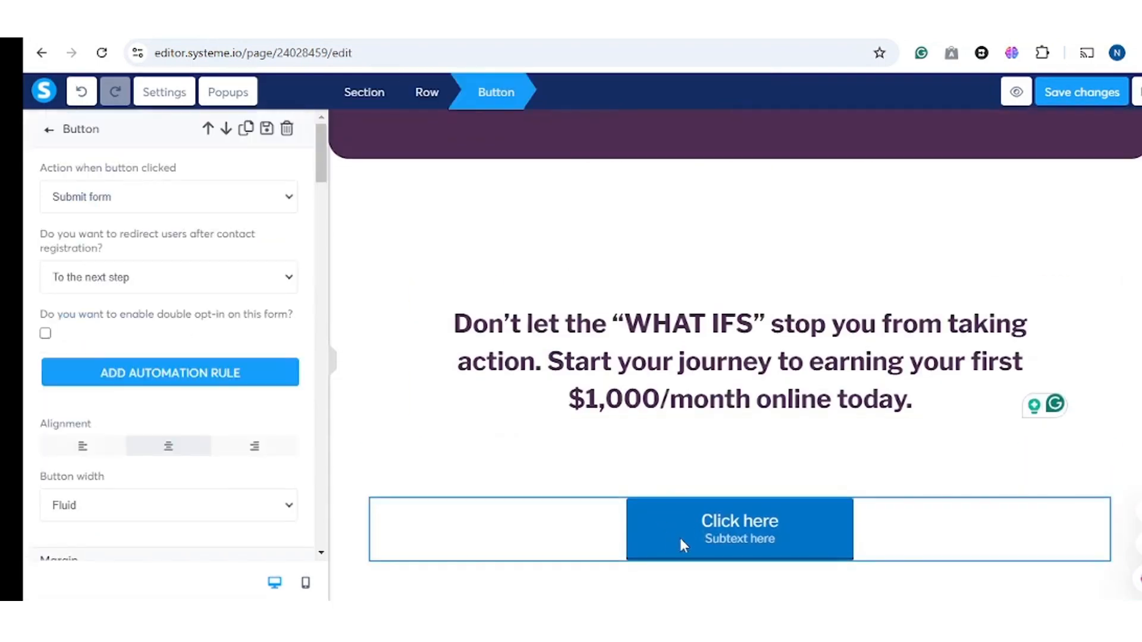
pyautogui.scroll(-10, 170, 459)
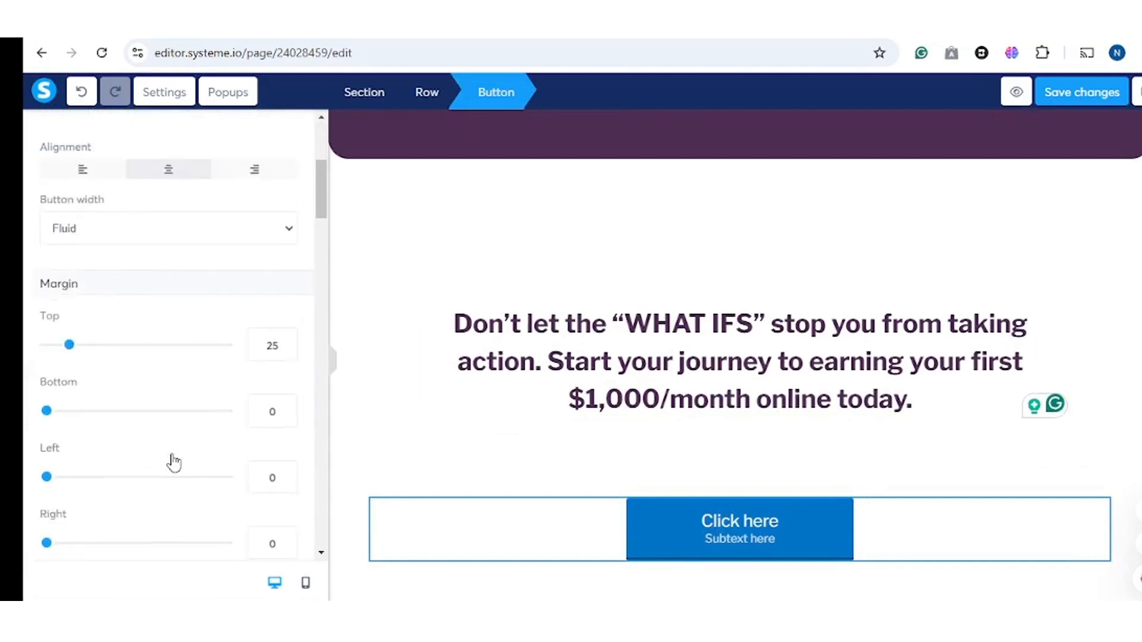
pyautogui.scroll(-9, 174, 461)
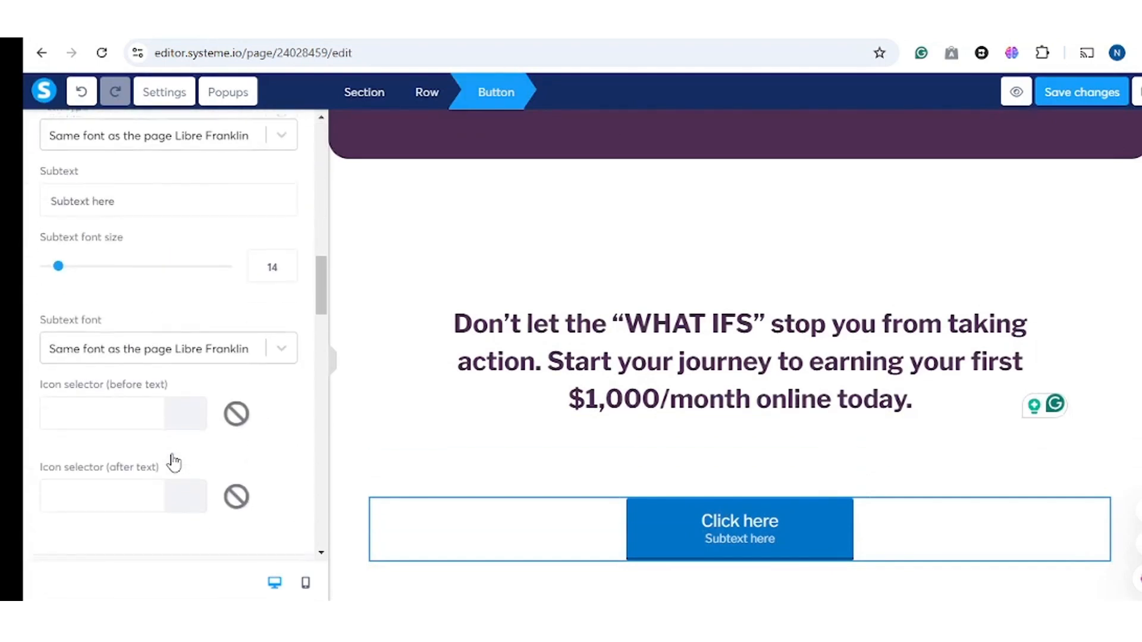
pyautogui.scroll(1, 171, 461)
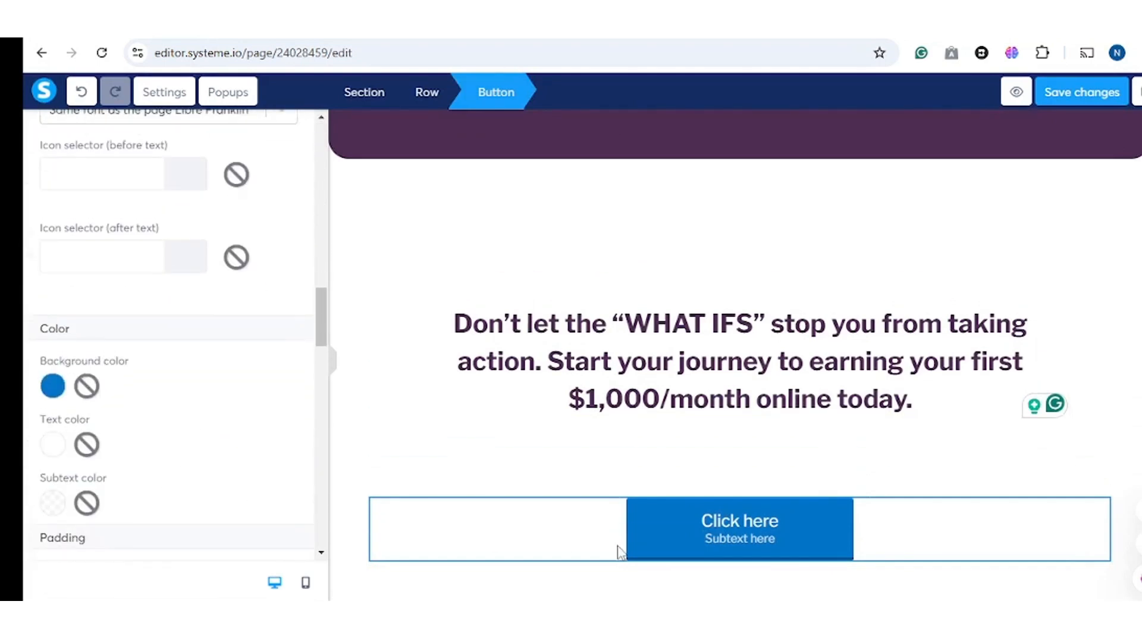
pyautogui.click(54, 388)
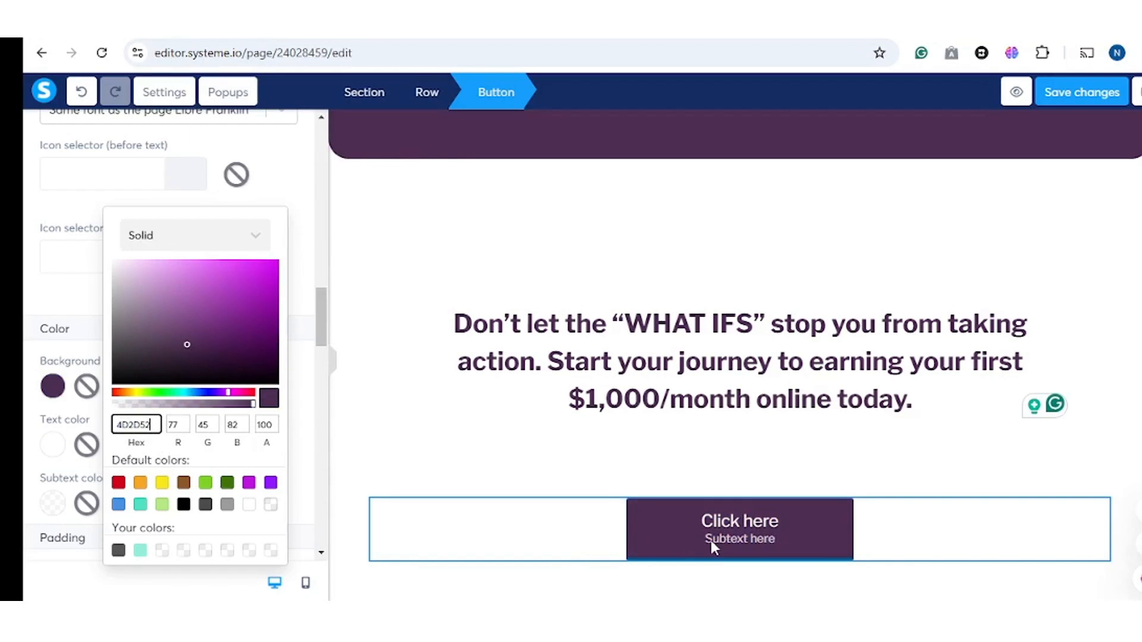
pyautogui.click(711, 541)
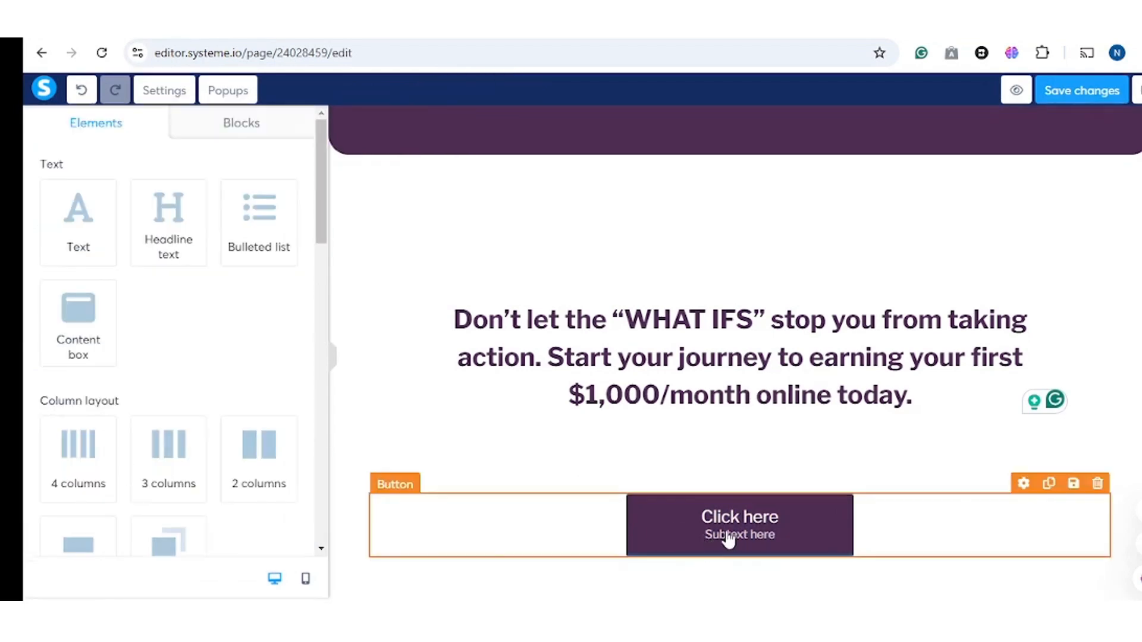
# Change the purple button's text to "Access Now For Only $7" and clear its subtext
pyautogui.click(728, 540)
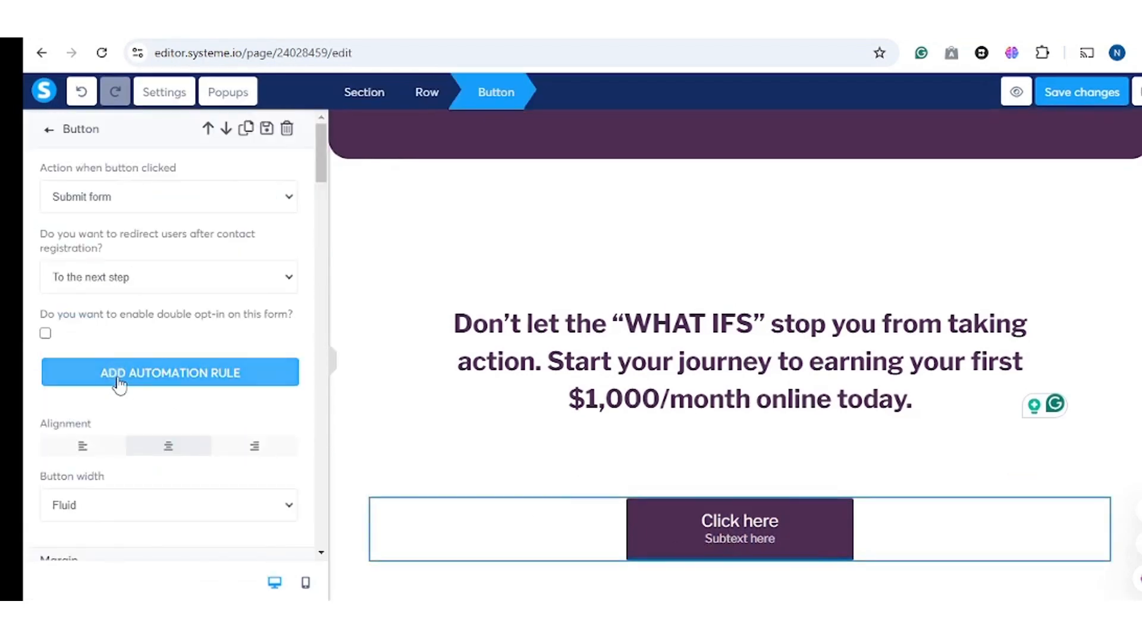
pyautogui.scroll(-3, 119, 384)
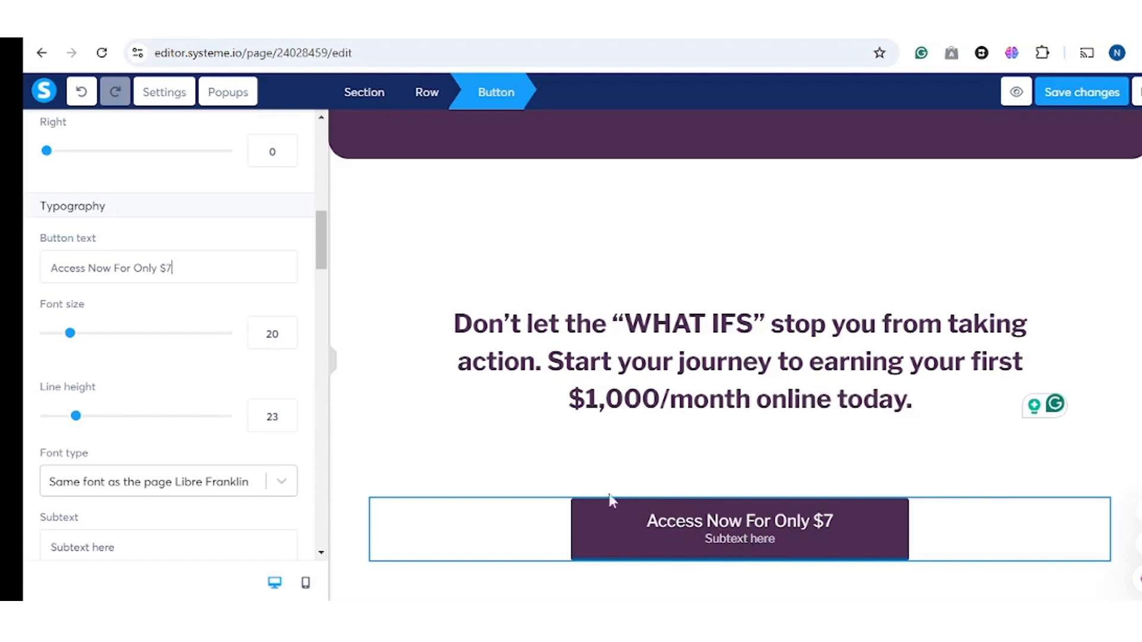
pyautogui.scroll(-2, 102, 526)
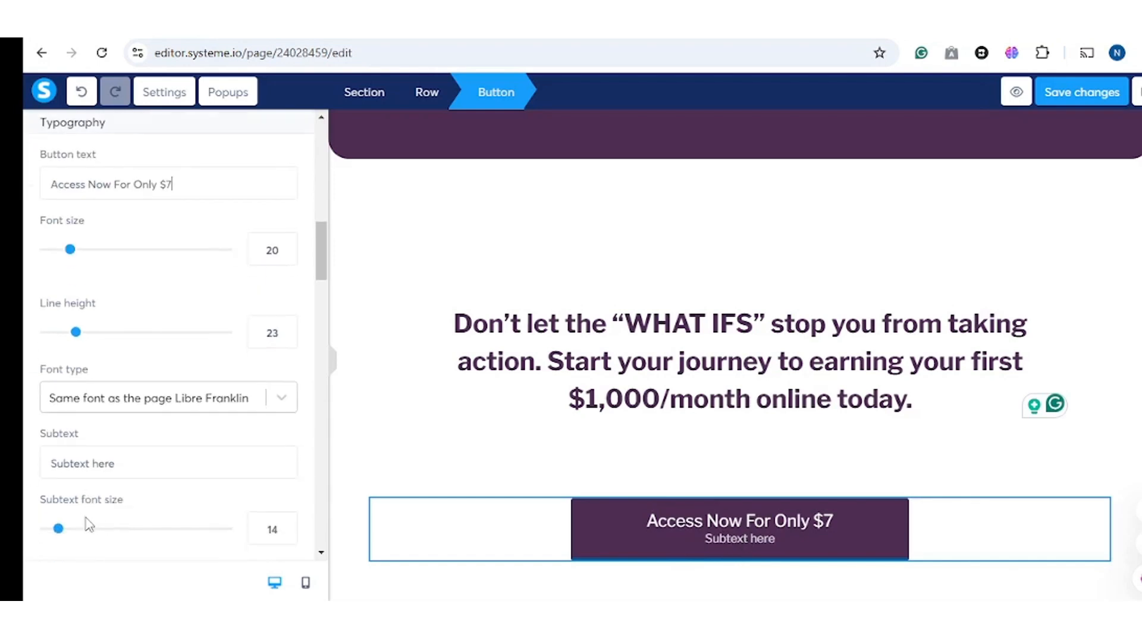
pyautogui.click(138, 471)
pyautogui.press('BackSpace')
pyautogui.press('BackSpace')
pyautogui.press('BackSpace')
pyautogui.press('BackSpace')
pyautogui.press('BackSpace')
pyautogui.press('BackSpace')
pyautogui.press('BackSpace')
pyautogui.press('BackSpace')
pyautogui.press('BackSpace')
pyautogui.press('BackSpace')
pyautogui.press('BackSpace')
pyautogui.press('BackSpace')
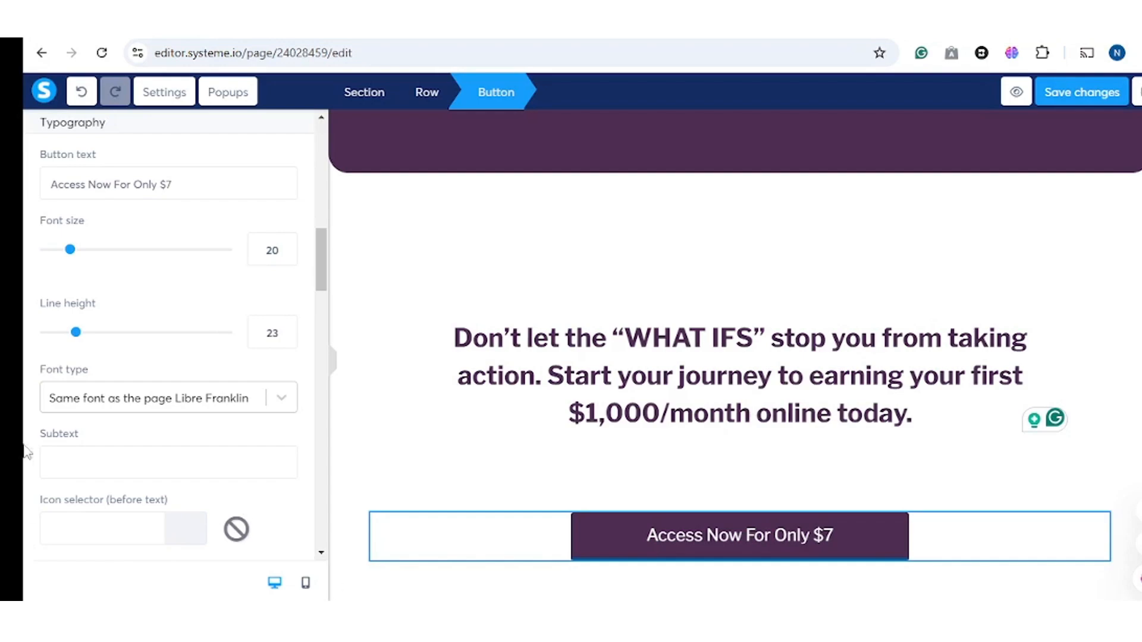
pyautogui.click(454, 310)
# Save the changes made to the sales page
pyautogui.scroll(15, 520, 369)
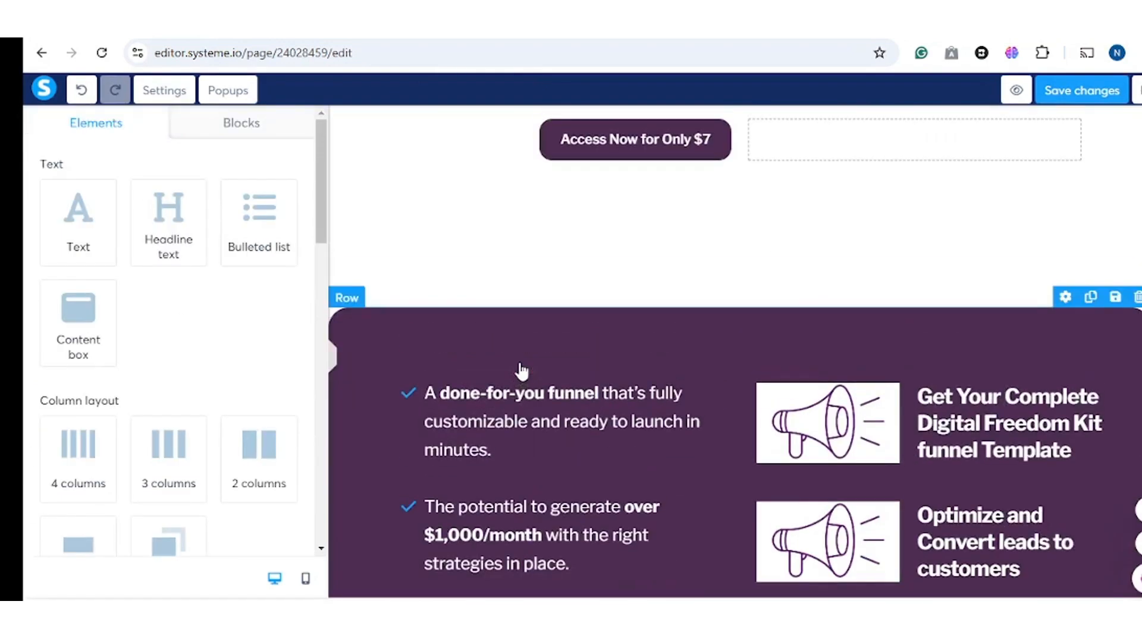
pyautogui.scroll(-15, 522, 370)
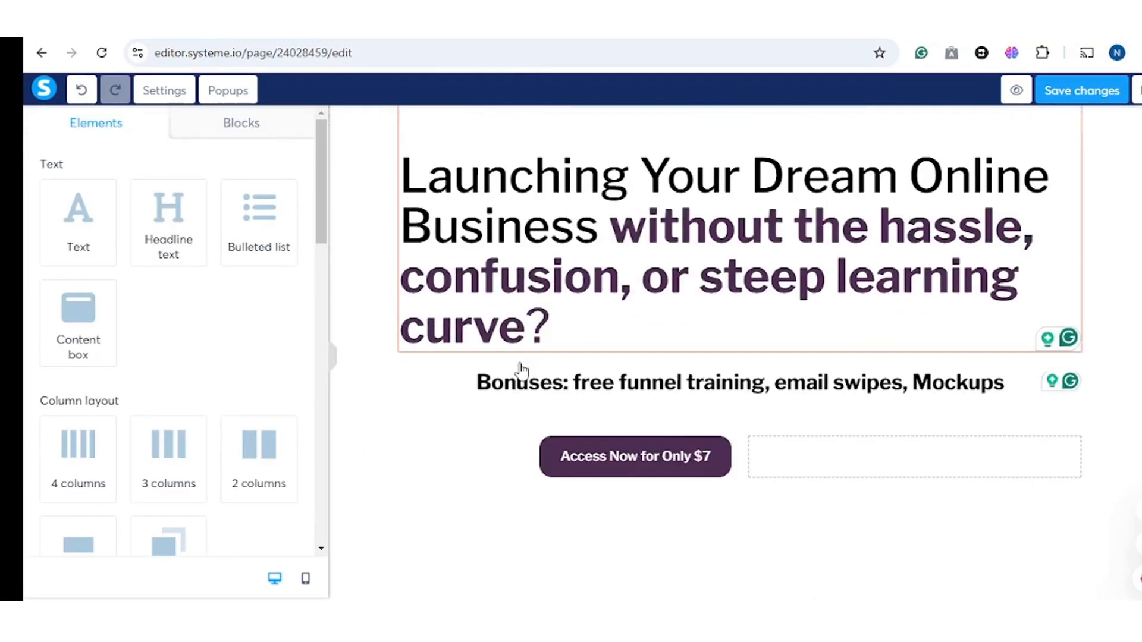
pyautogui.scroll(-6, 521, 370)
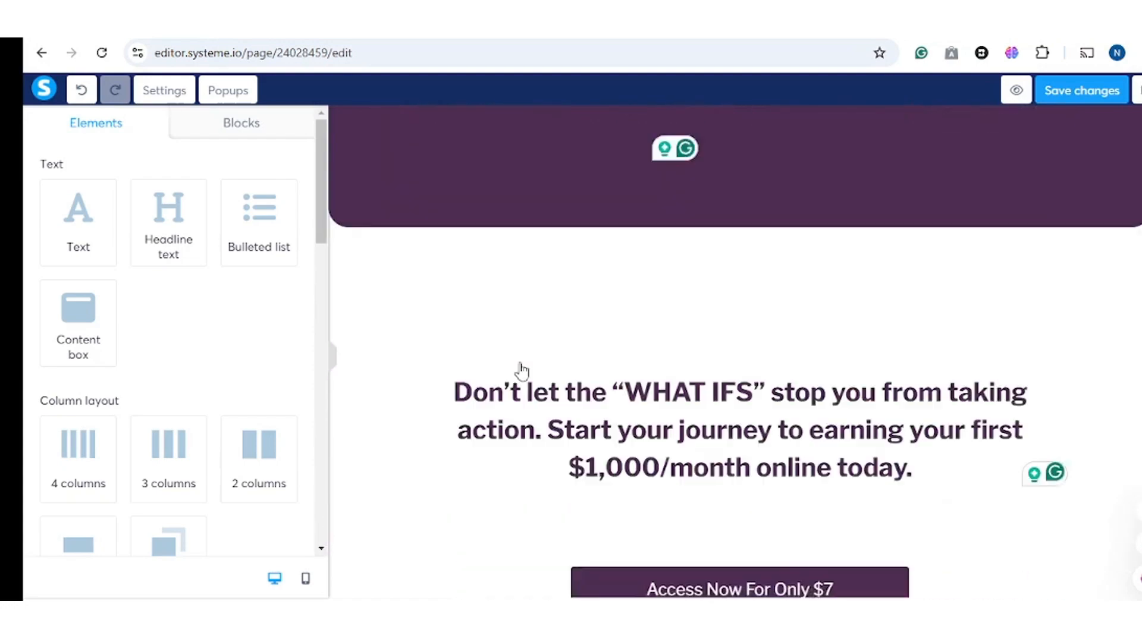
pyautogui.scroll(20, 521, 370)
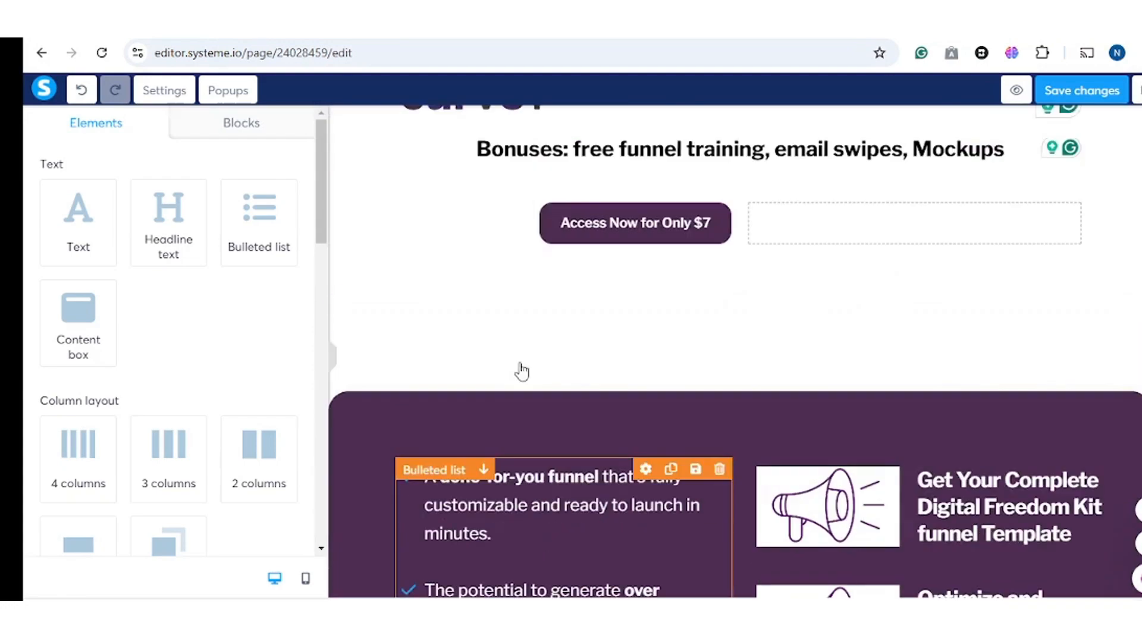
pyautogui.scroll(-6, 522, 370)
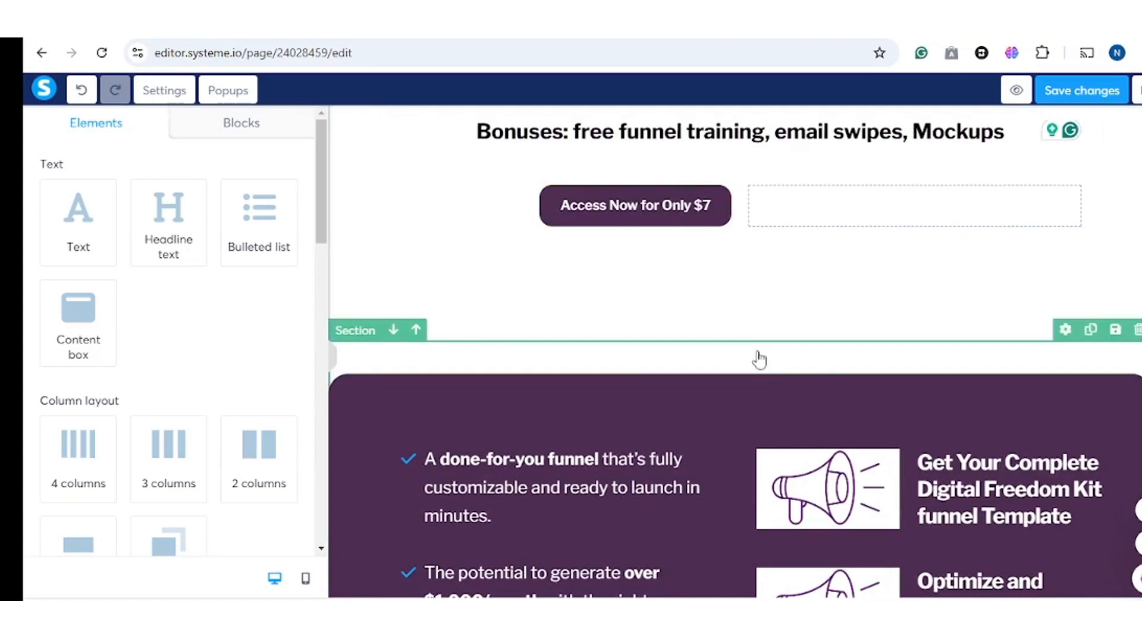
pyautogui.click(1067, 92)
pyautogui.scroll(3, 963, 250)
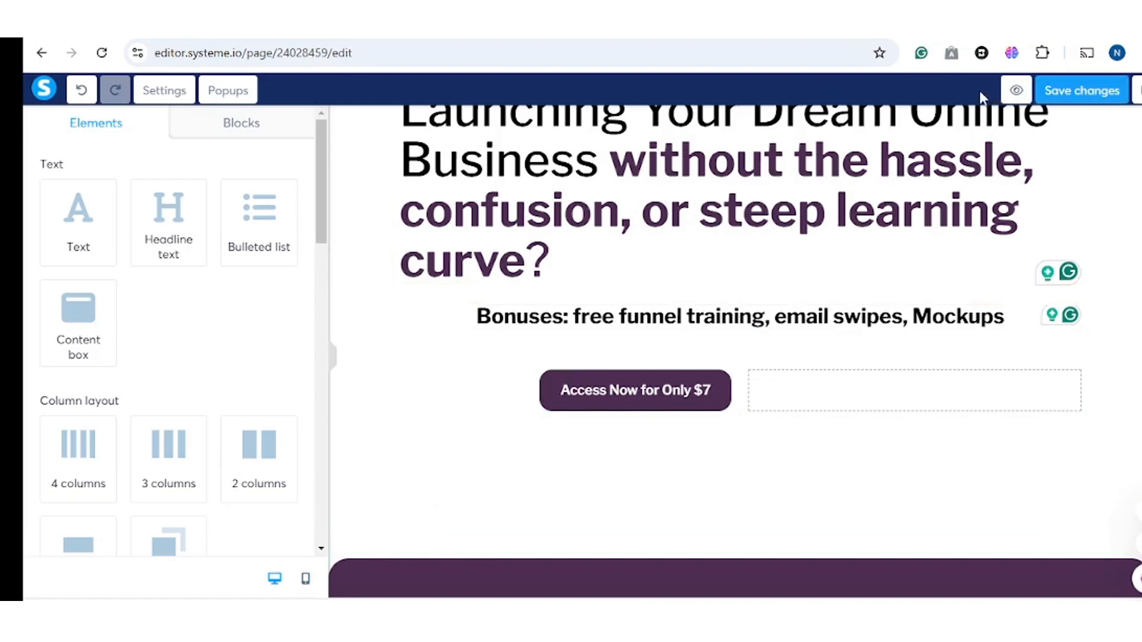
# Preview the sales page and look through its headlines, purple benefits block and closing "Access Now For Only $7" button
pyautogui.click(1016, 91)
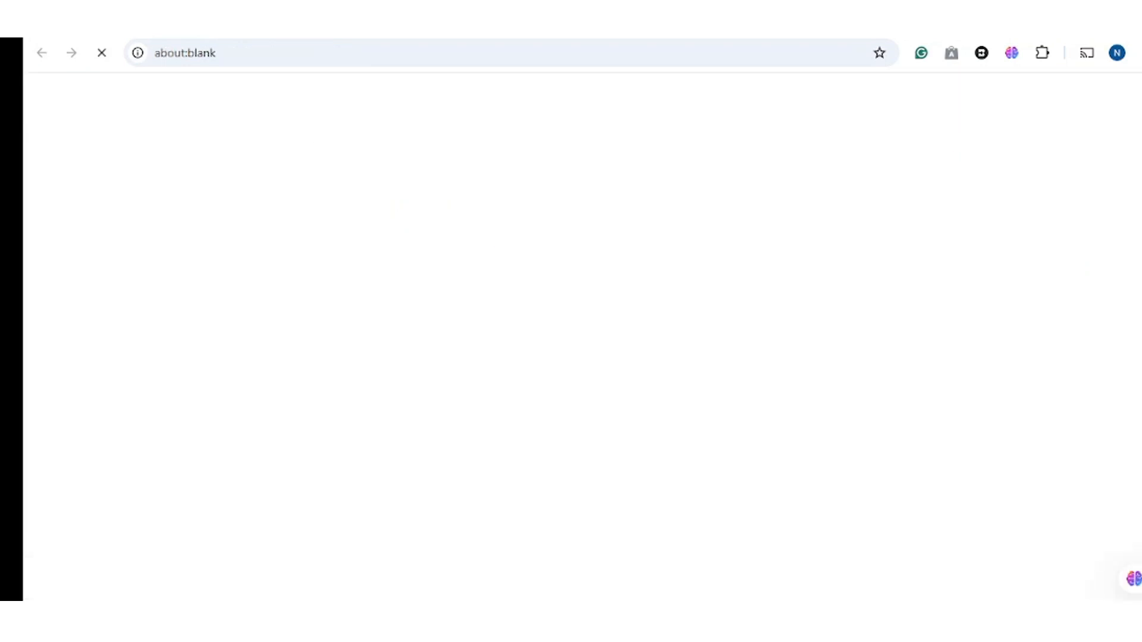
pyautogui.click(523, 29)
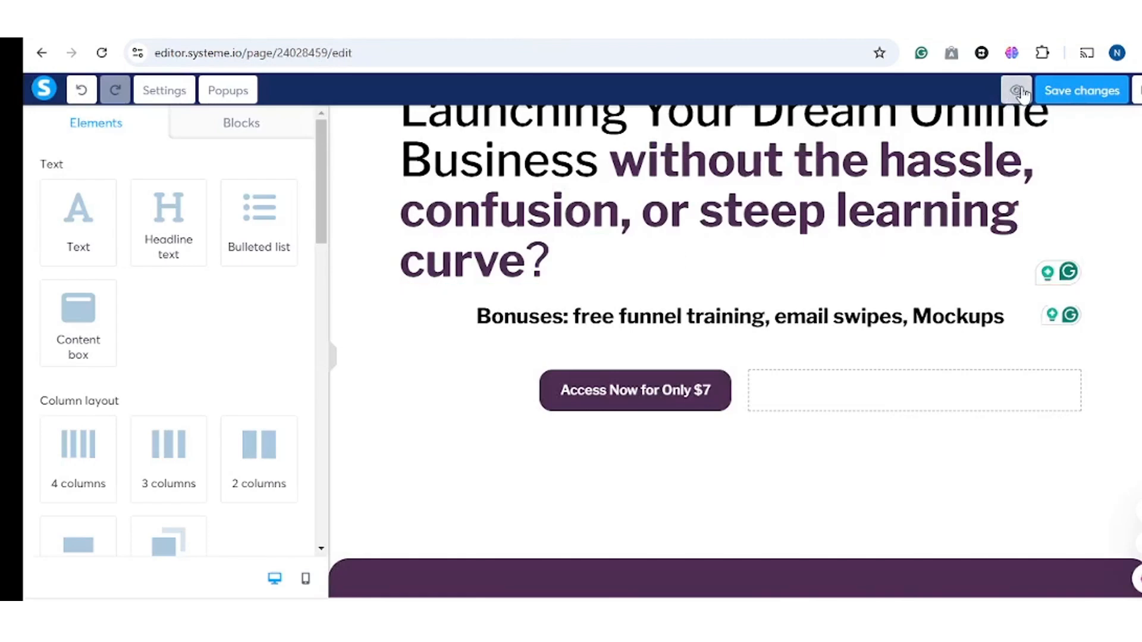
pyautogui.click(642, 28)
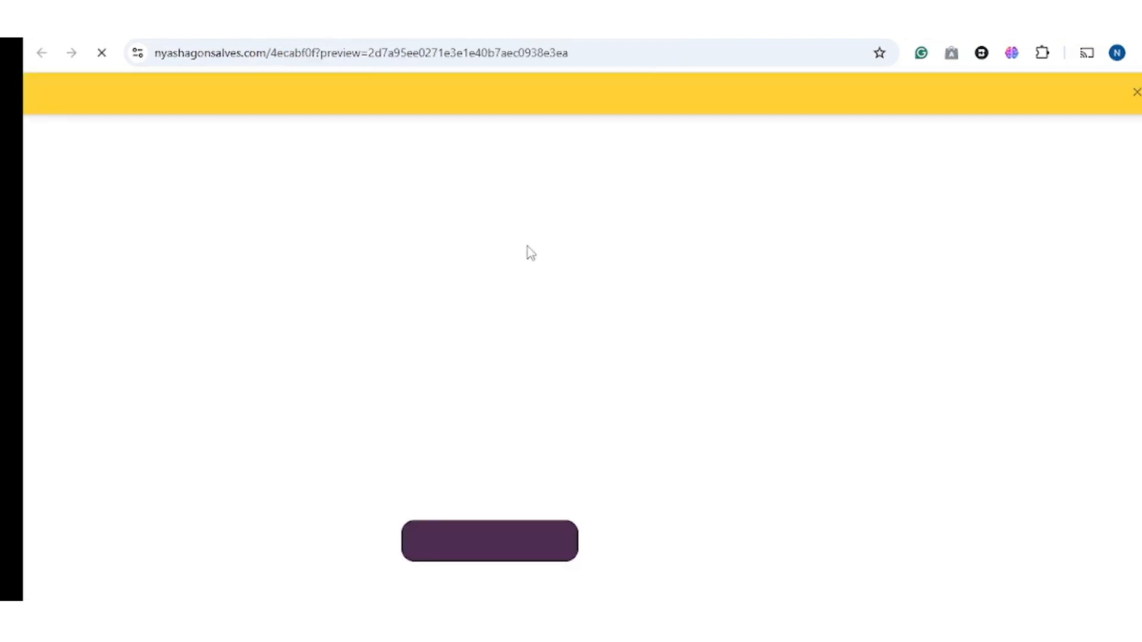
pyautogui.scroll(-4, 601, 179)
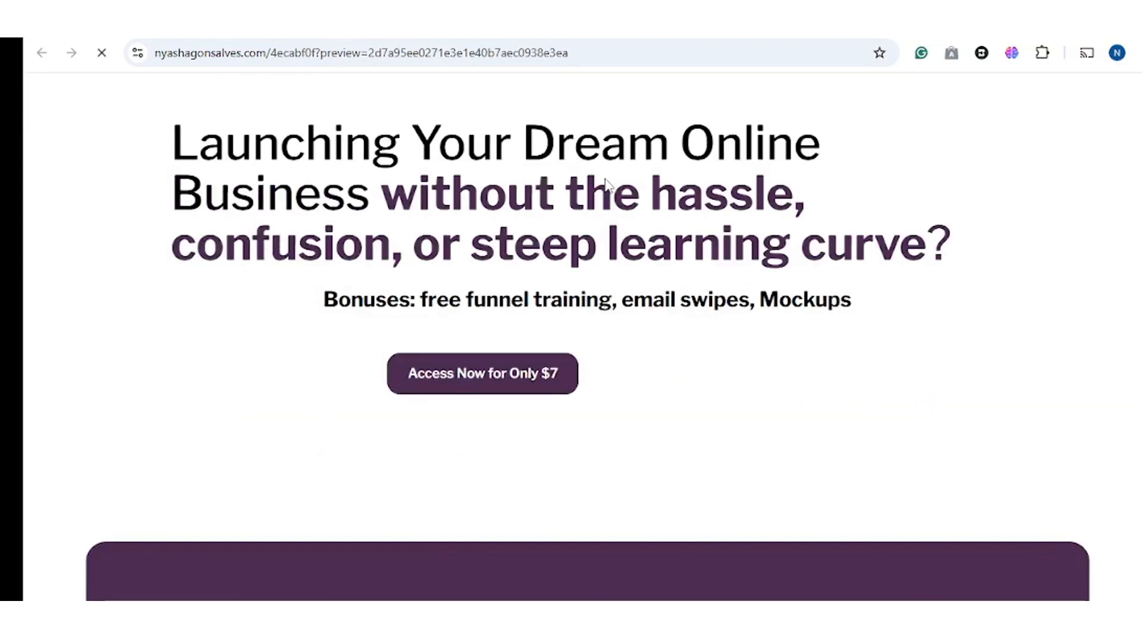
pyautogui.scroll(4, 604, 182)
pyautogui.scroll(-12, 604, 182)
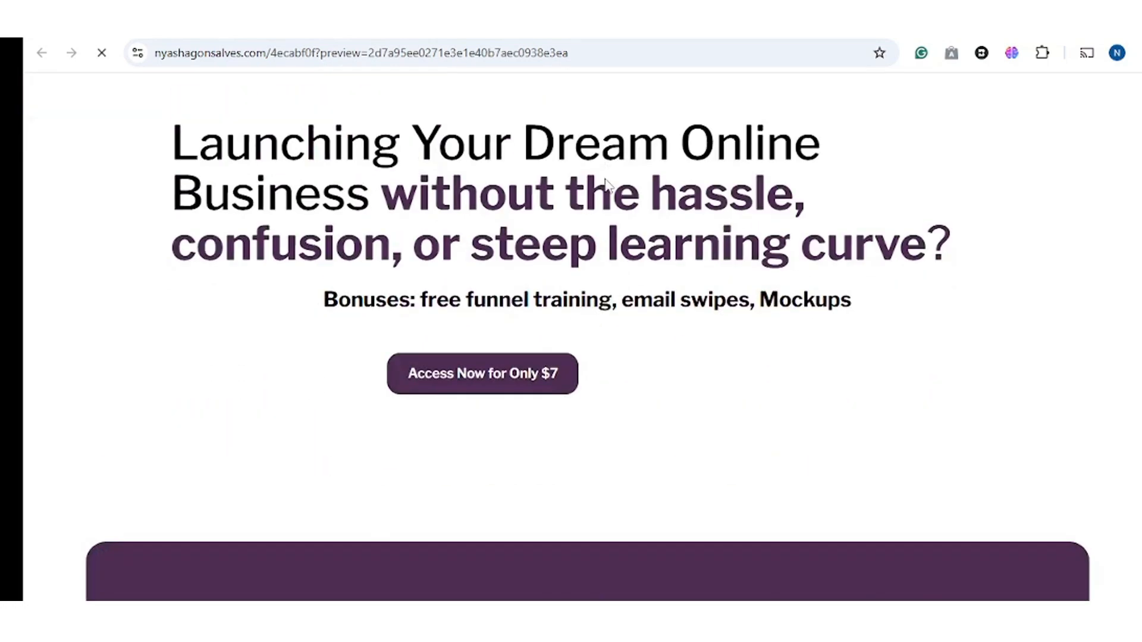
pyautogui.scroll(8, 633, 244)
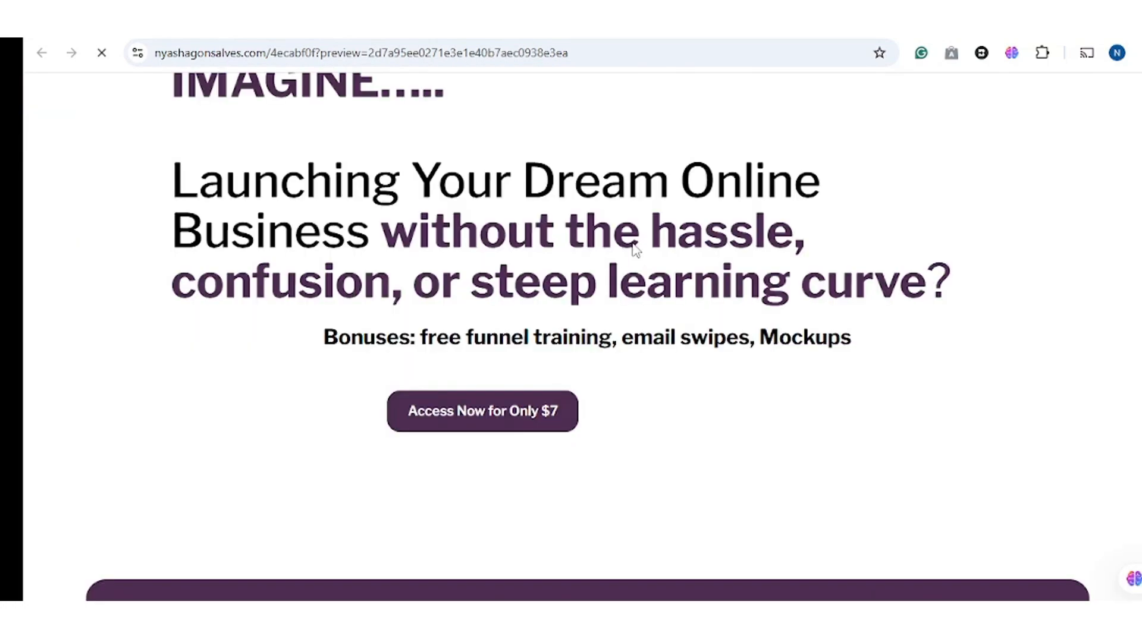
pyautogui.scroll(2, 635, 249)
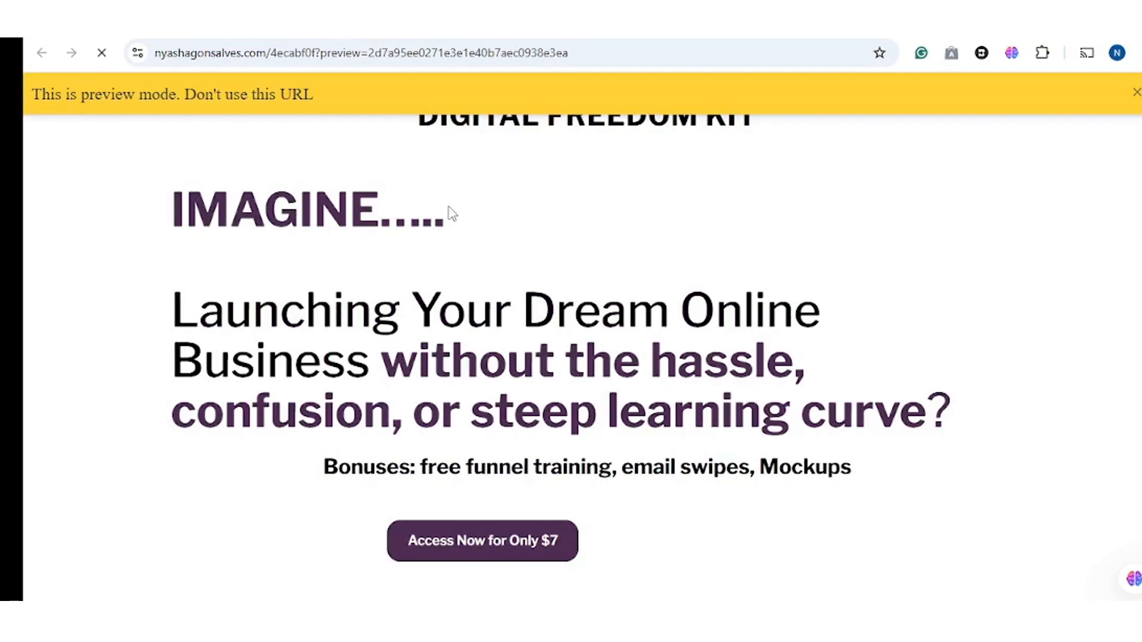
pyautogui.scroll(-7, 451, 214)
pyautogui.scroll(6, 449, 212)
pyautogui.scroll(-9, 450, 208)
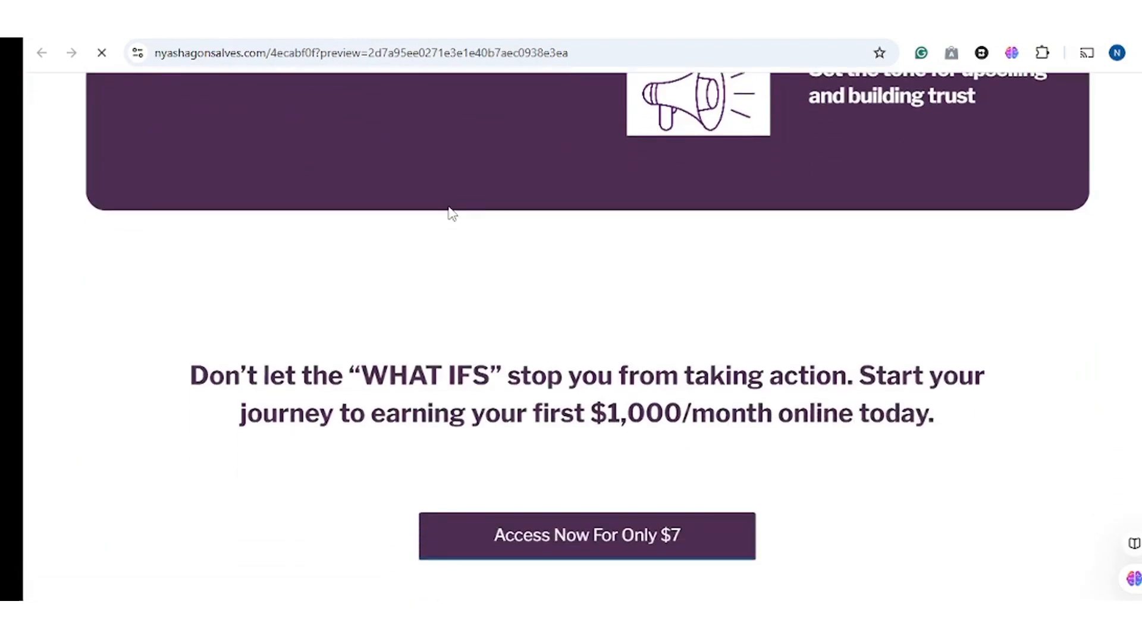